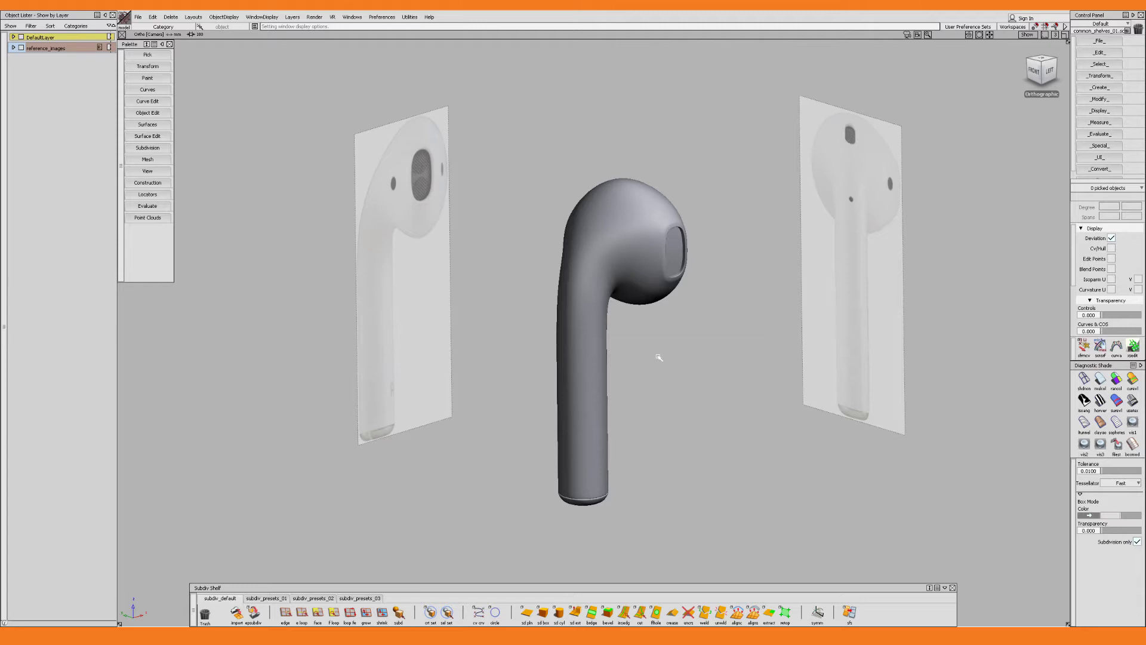
# Display the subdiv edges and convert the whole earbud with Surface From Subdiv, keeping the originals.
pyautogui.hotkey('alt', 'm')
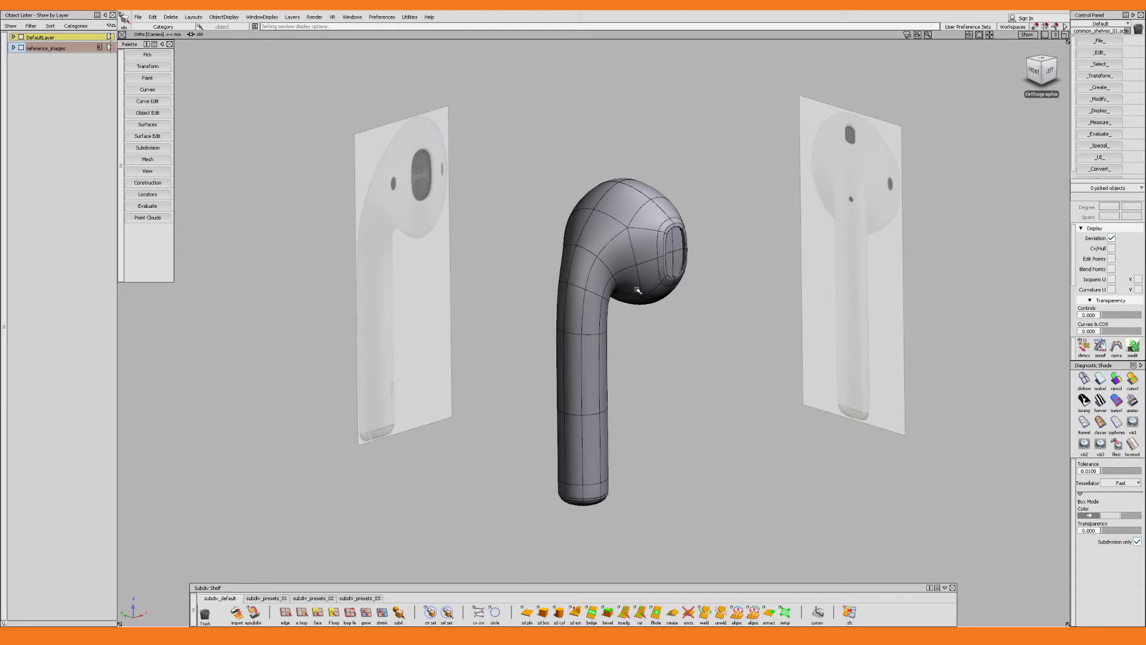
pyautogui.moveTo(726, 133); pyautogui.dragTo(509, 538)
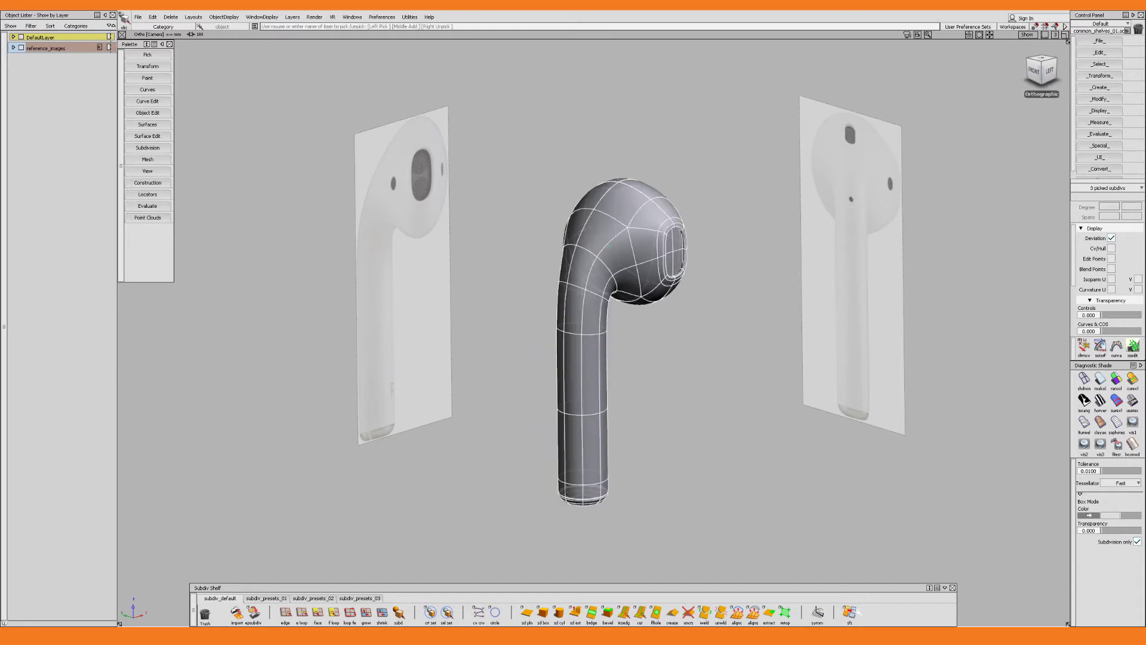
pyautogui.doubleClick(848, 612)
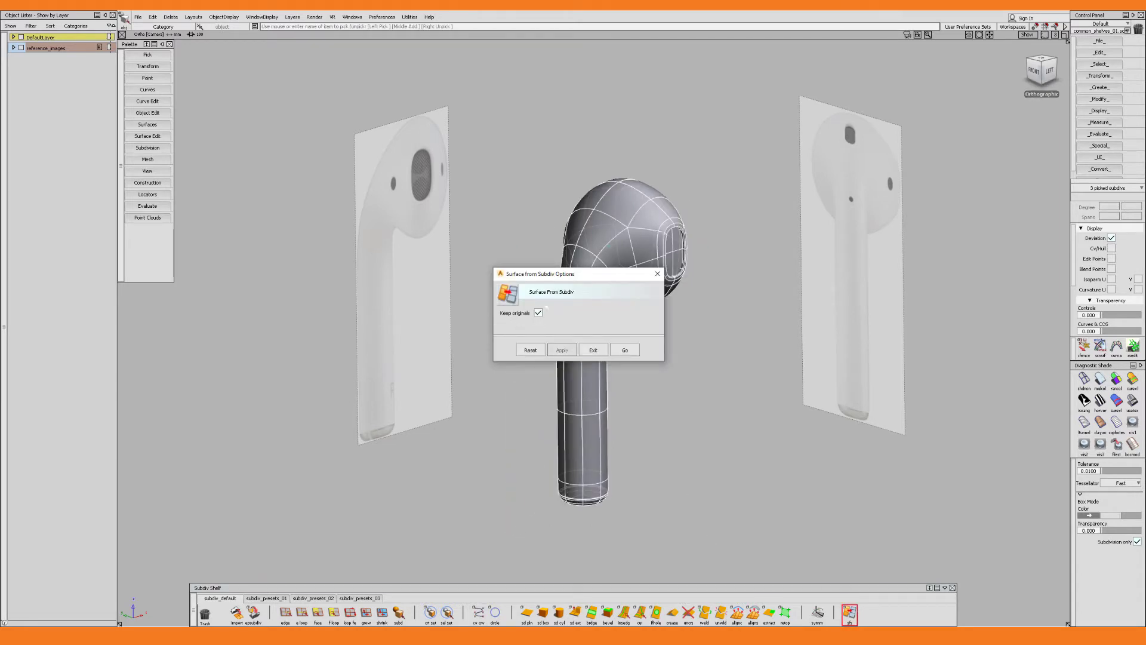
pyautogui.click(624, 350)
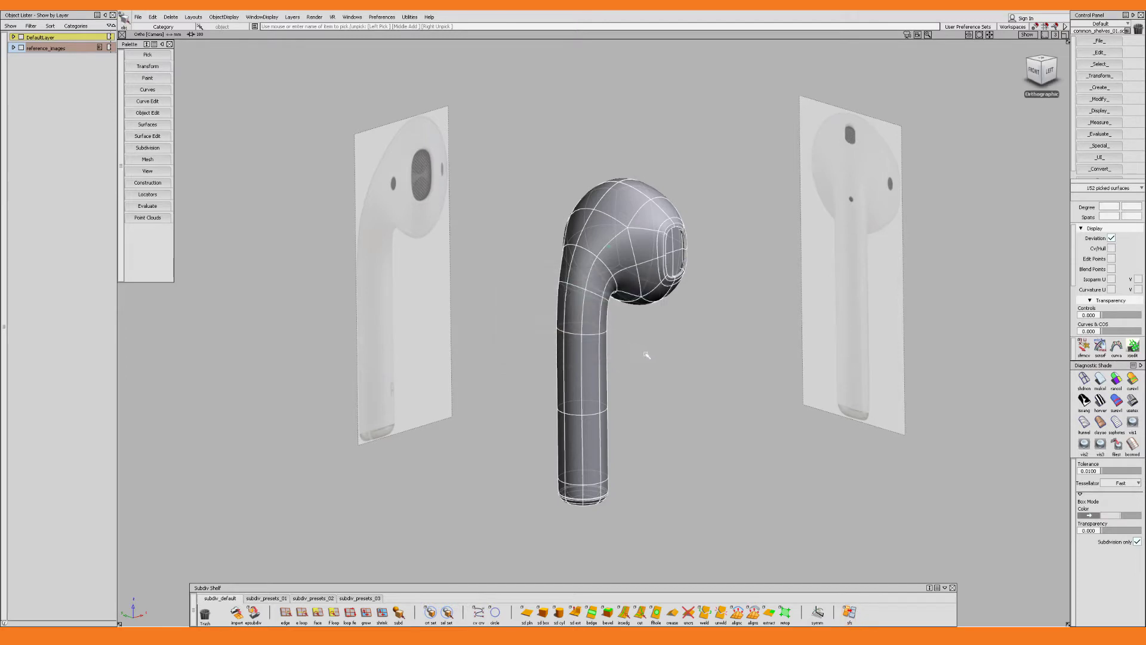
pyautogui.click(653, 354)
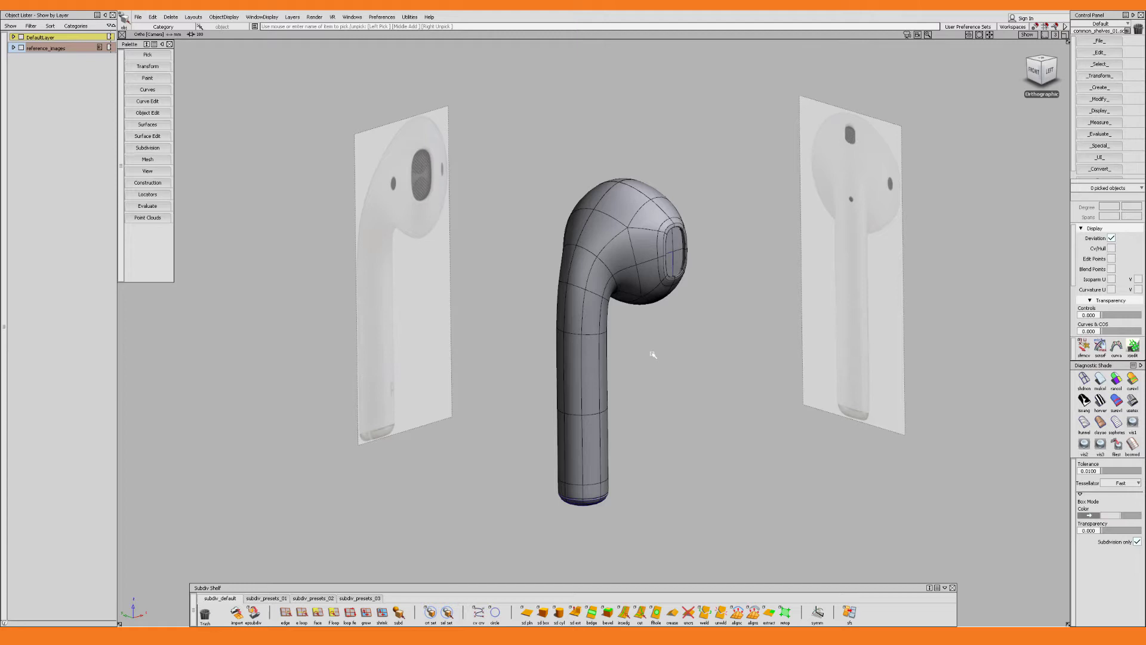
# Assign all the earbud's subdiv bodies to a new layer named subdiv_original and hide that layer.
pyautogui.keyDown('ctrl'); pyautogui.keyDown('shift'); pyautogui.click(652, 354); pyautogui.keyUp('shift'); pyautogui.keyUp('ctrl')
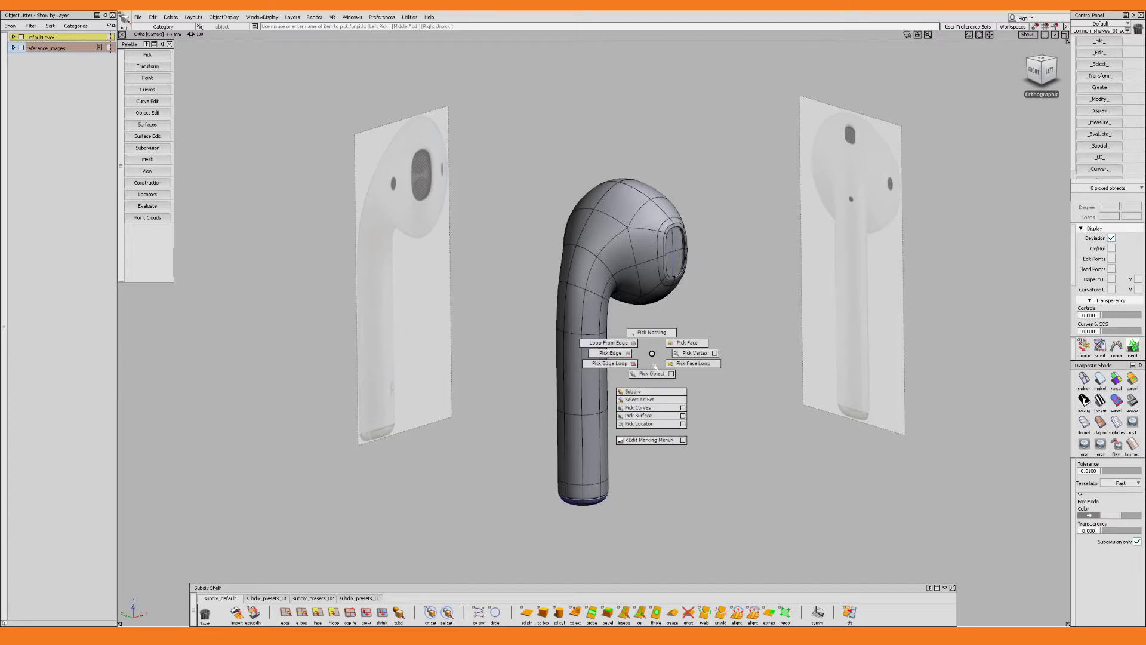
pyautogui.click(633, 391)
pyautogui.moveTo(726, 130); pyautogui.dragTo(507, 550)
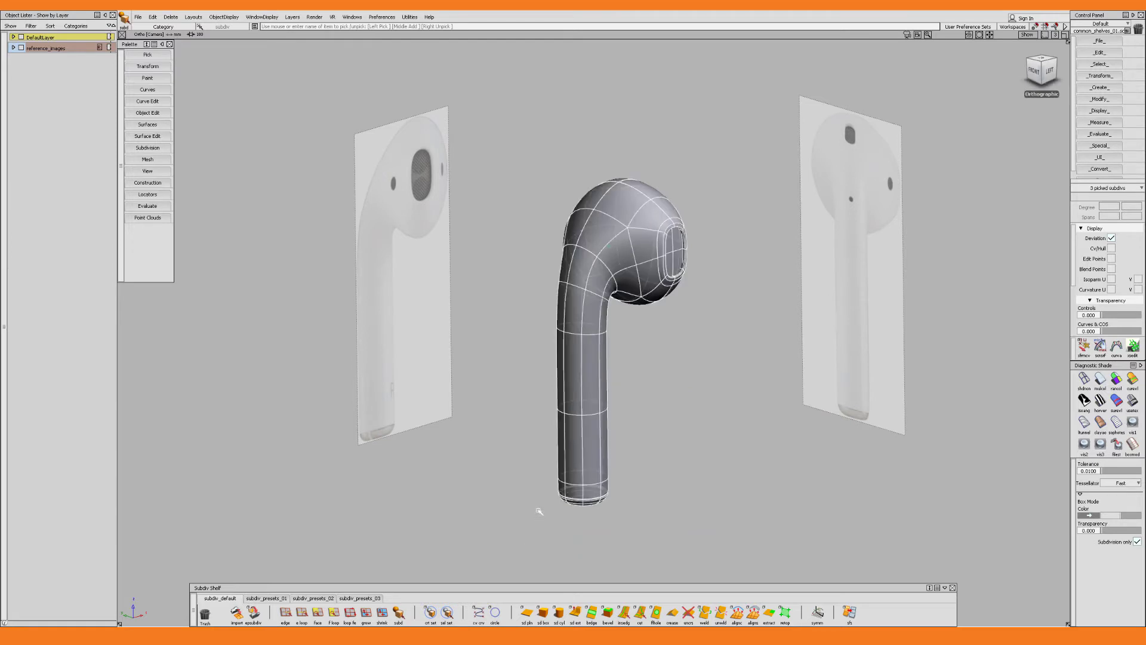
pyautogui.hotkey('ctrl', 'l')
pyautogui.write('su')
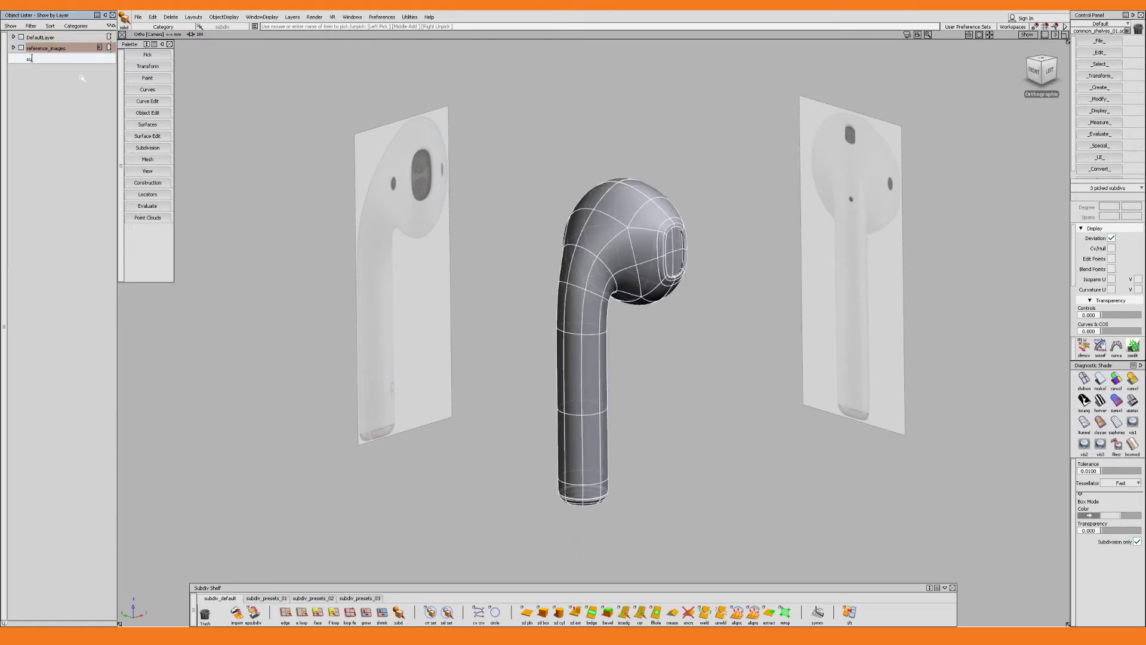
pyautogui.write('bdiv-_original')
pyautogui.press('Return')
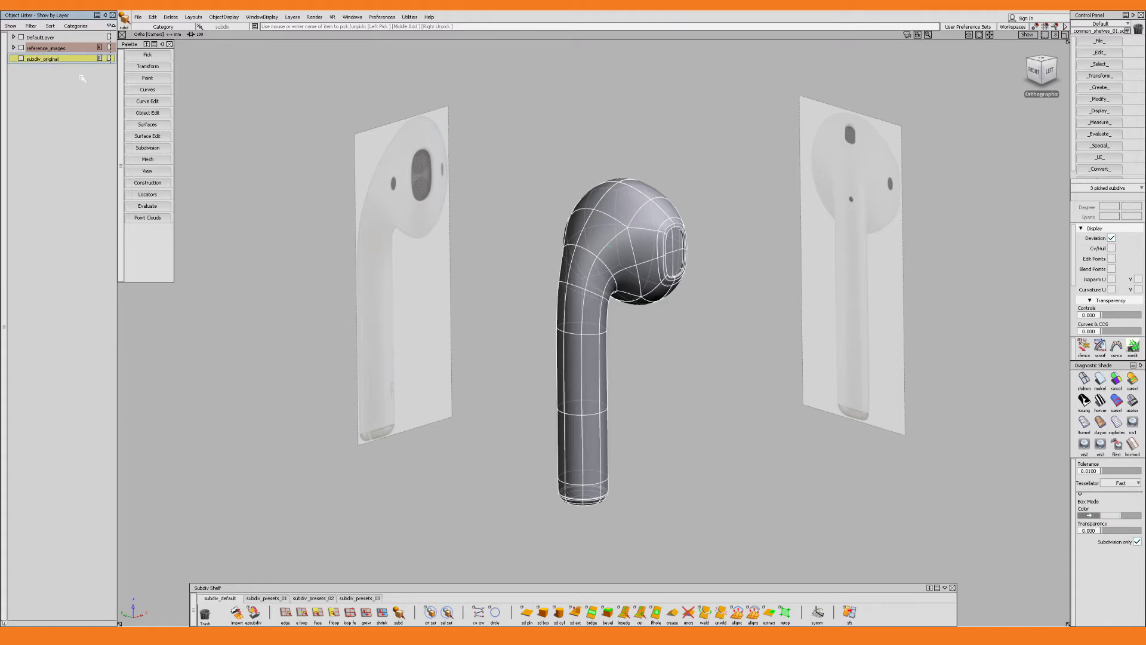
pyautogui.rightClick(26, 57)
pyautogui.click(35, 62)
pyautogui.click(22, 58)
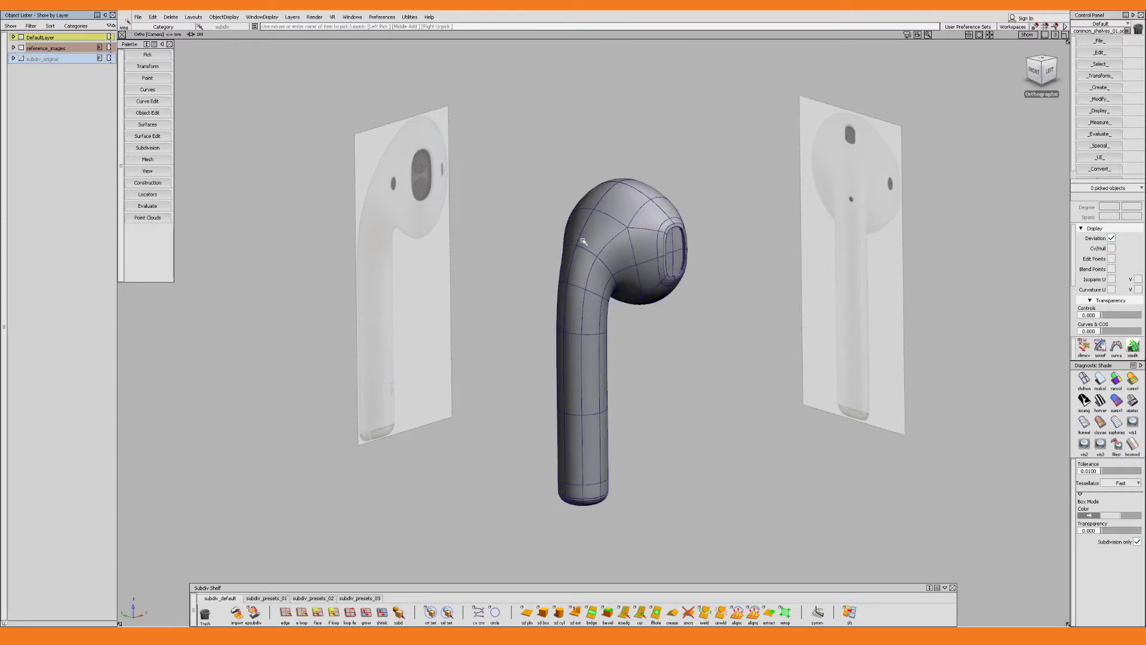
# Delete the converted surfaces except the eight front patches where the head runs into the stem.
pyautogui.keyDown('alt'); pyautogui.keyDown('shift'); pyautogui.moveTo(767, 282); pyautogui.dragTo(646, 303); pyautogui.keyUp('shift'); pyautogui.keyUp('alt')
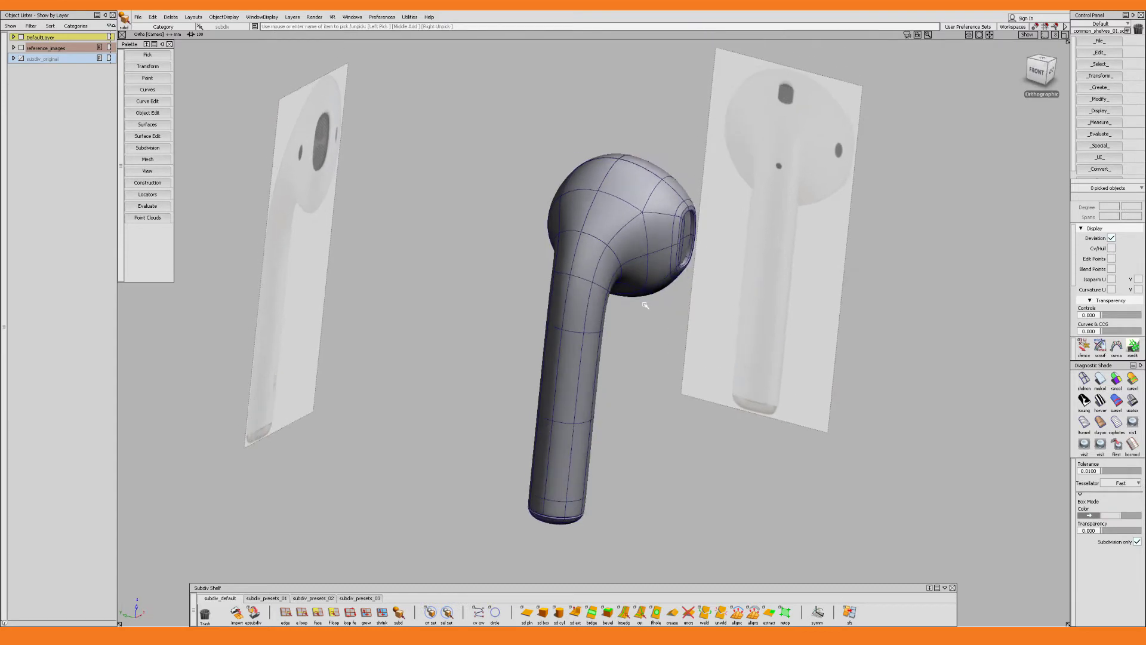
pyautogui.moveTo(508, 191); pyautogui.dragTo(560, 323)
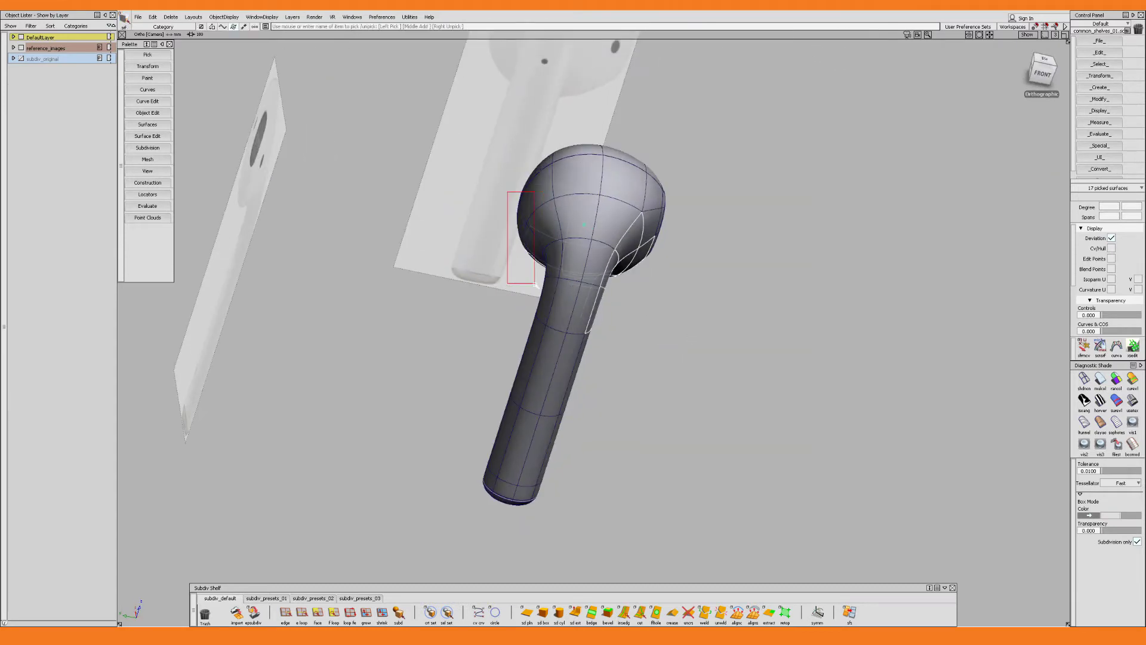
pyautogui.press('Delete')
pyautogui.moveTo(466, 366); pyautogui.dragTo(504, 415)
pyautogui.press('Delete')
pyautogui.keyDown('alt'); pyautogui.keyDown('shift'); pyautogui.moveTo(572, 358); pyautogui.dragTo(609, 206); pyautogui.keyUp('shift'); pyautogui.keyUp('alt')
pyautogui.moveTo(608, 203); pyautogui.dragTo(568, 281)
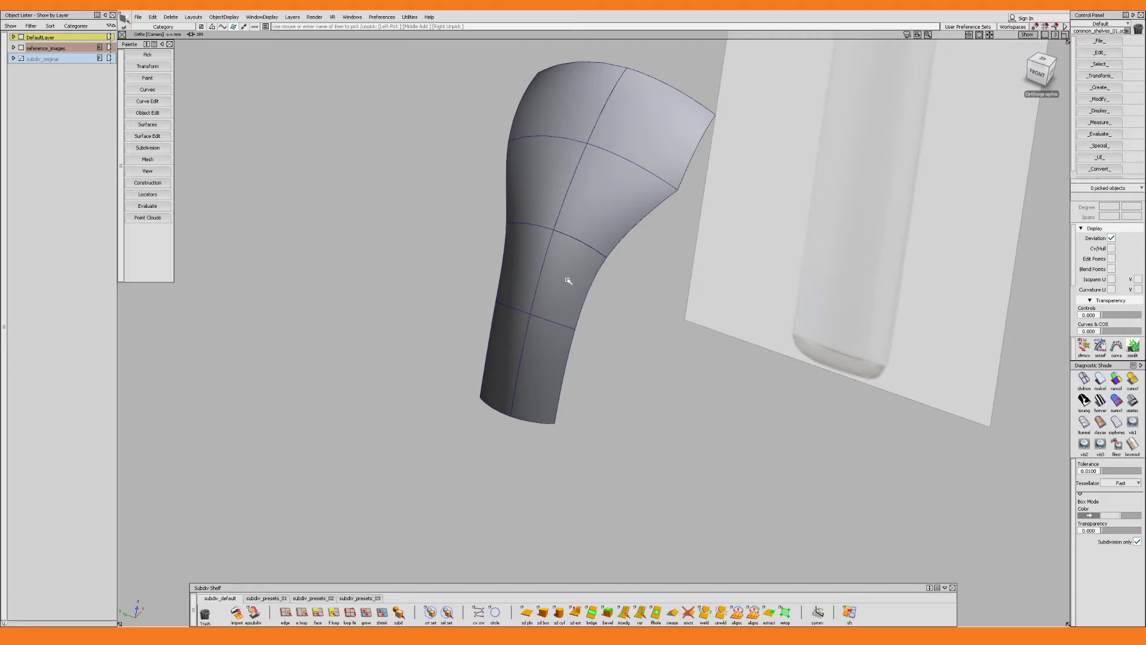
# Attach the side-by-side patches in both stem rows with the Connect type, position 0.1000, without keeping the originals.
pyautogui.click(147, 112)
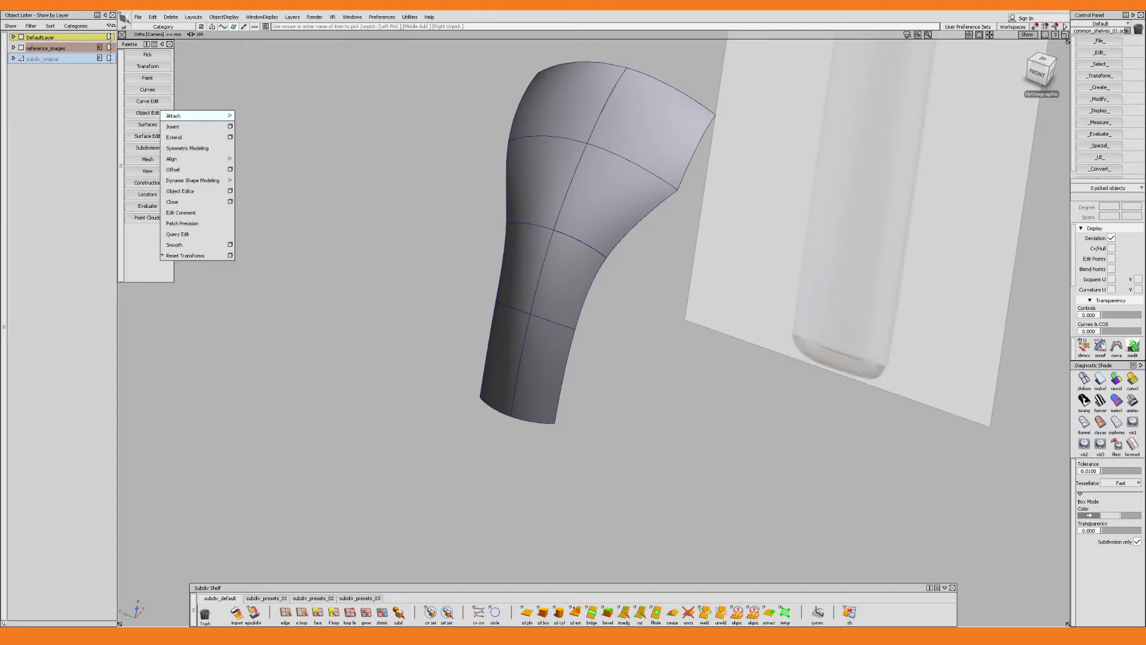
pyautogui.click(275, 125)
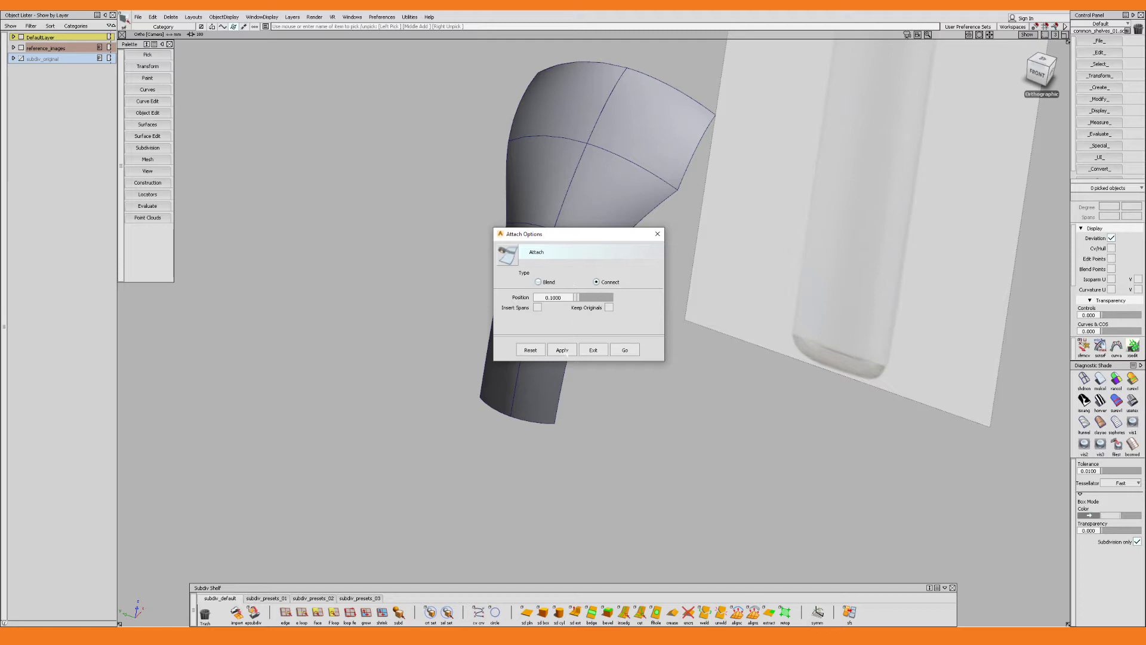
pyautogui.click(562, 350)
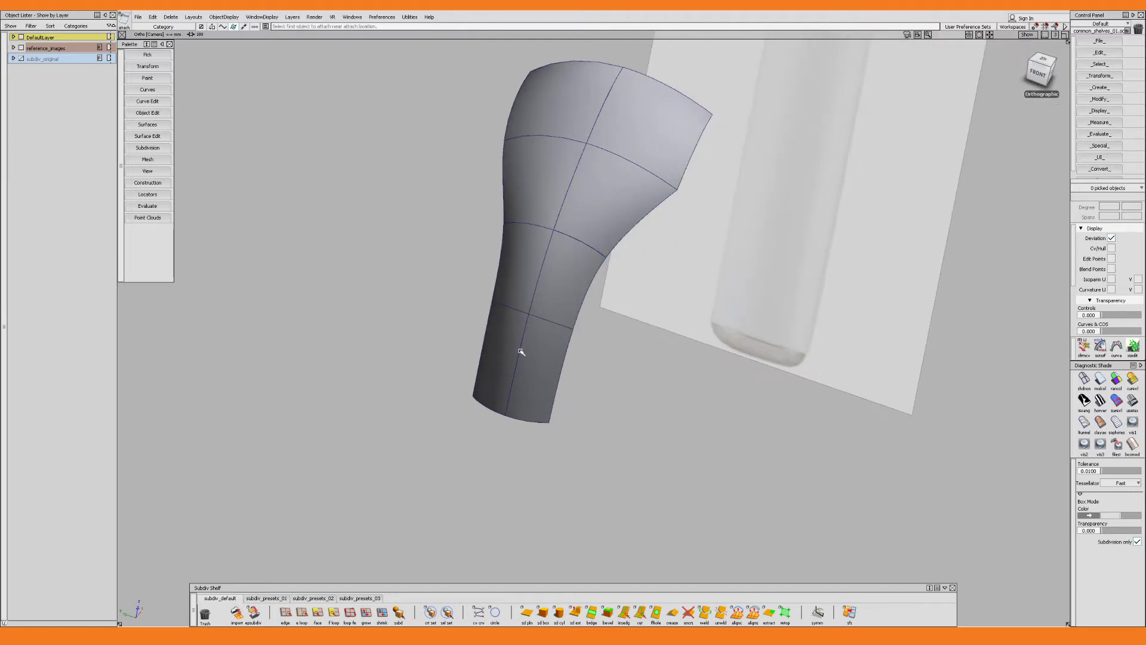
pyautogui.click(524, 357)
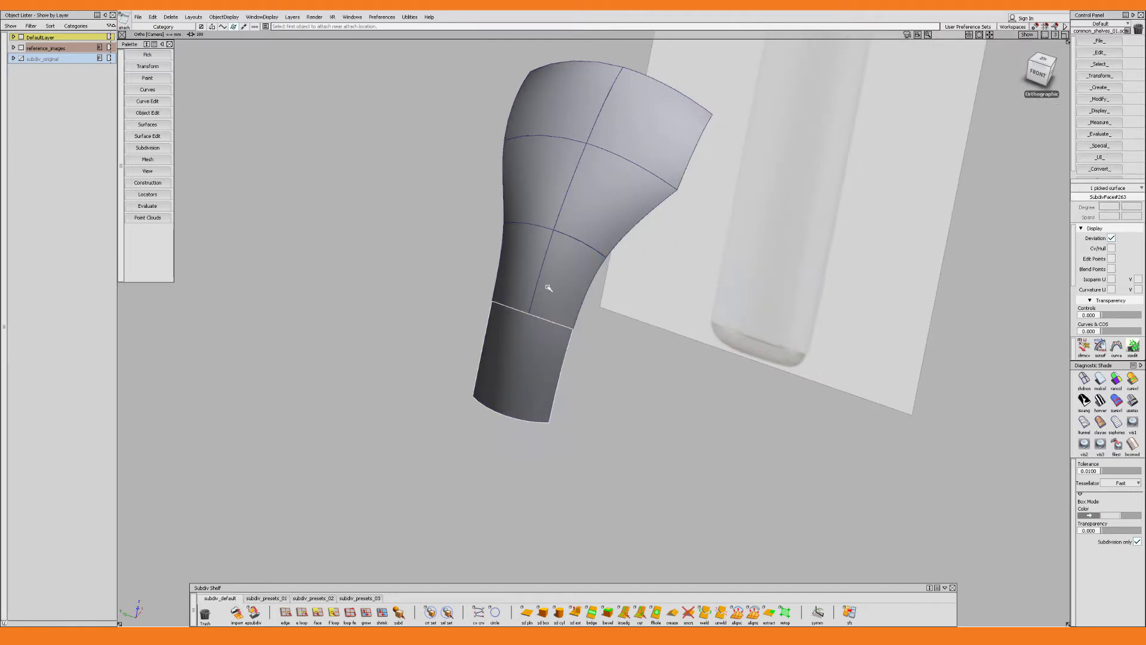
pyautogui.click(540, 270)
pyautogui.click(550, 283)
pyautogui.click(540, 270)
pyautogui.click(553, 281)
pyautogui.keyDown('alt'); pyautogui.keyDown('shift'); pyautogui.moveTo(555, 281); pyautogui.dragTo(553, 333, button='middle'); pyautogui.keyUp('shift'); pyautogui.keyUp('alt')
# Attach the four head patches above the stem rows into one surface.
pyautogui.click(566, 240)
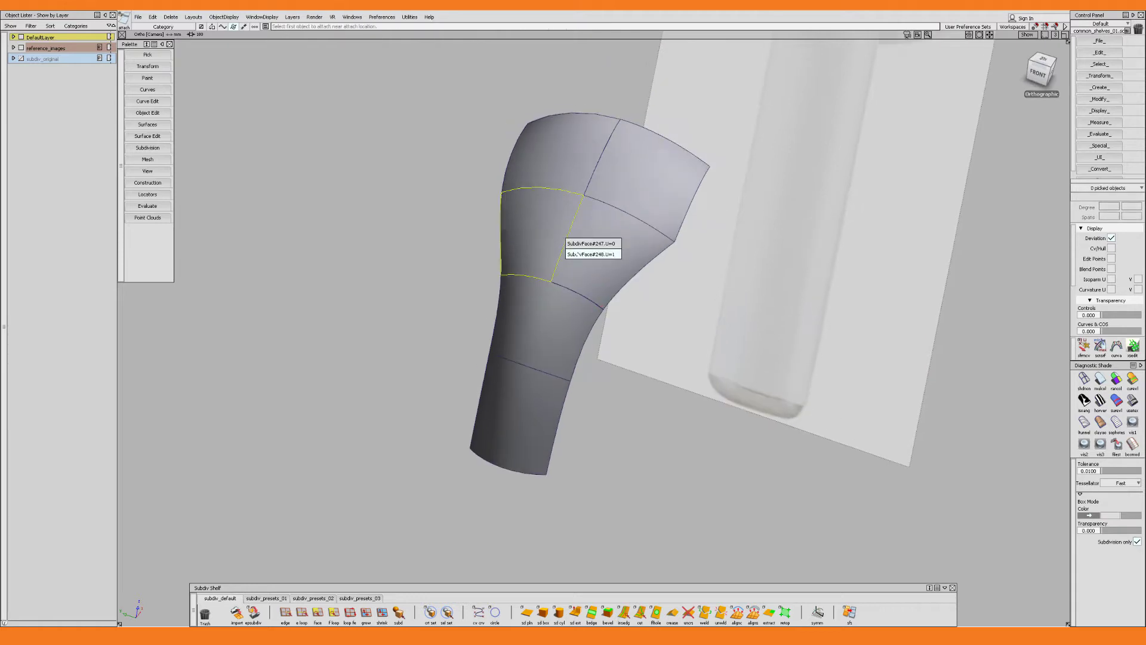
pyautogui.click(576, 254)
pyautogui.click(566, 241)
pyautogui.click(574, 252)
pyautogui.click(562, 249)
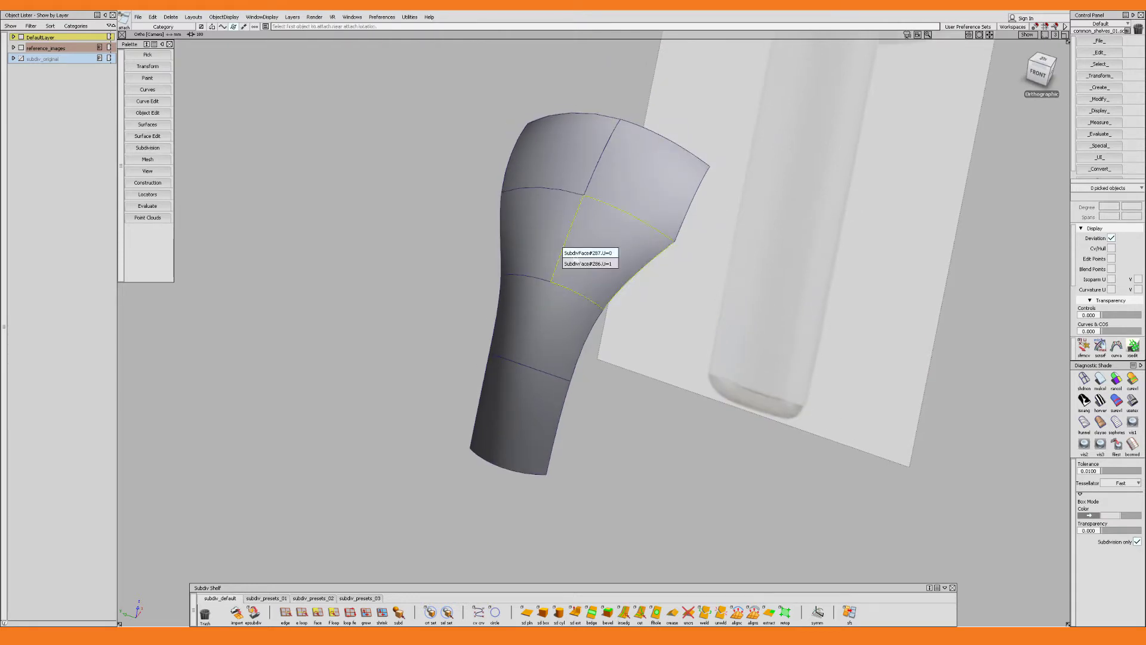
pyautogui.click(576, 261)
pyautogui.keyDown('alt'); pyautogui.keyDown('shift'); pyautogui.moveTo(585, 248); pyautogui.dragTo(578, 281, button='middle'); pyautogui.keyUp('shift'); pyautogui.keyUp('alt')
pyautogui.click(591, 196)
pyautogui.click(599, 205)
pyautogui.click(583, 231)
# Try to attach the head surface to the stem surface directly below it.
pyautogui.click(561, 322)
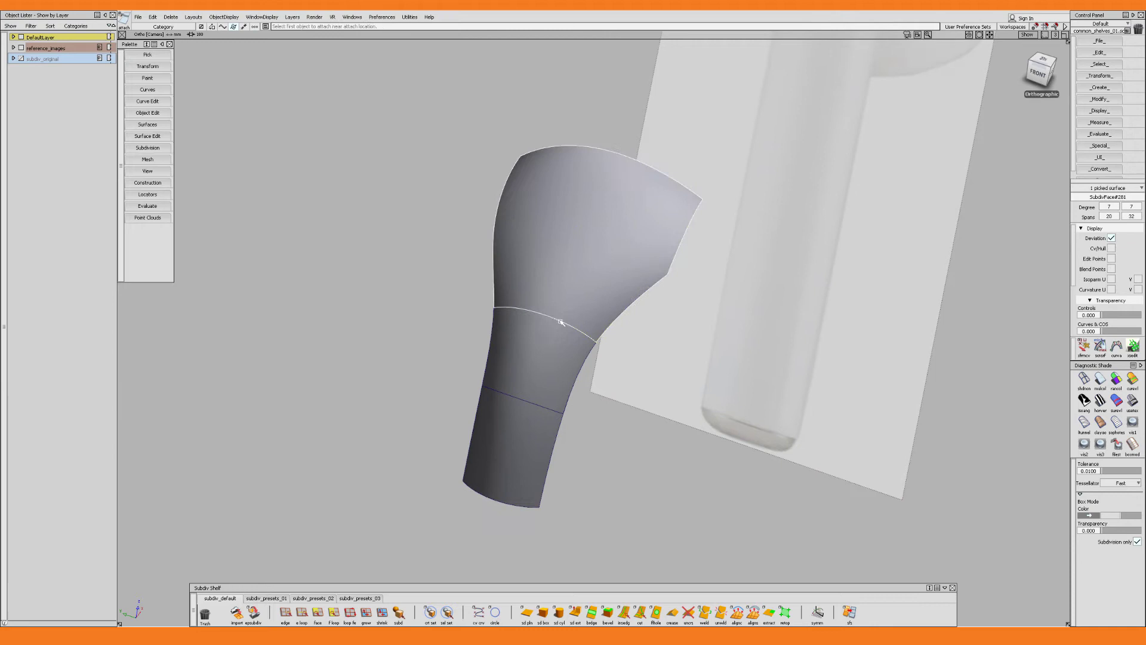
pyautogui.click(572, 333)
pyautogui.click(564, 325)
pyautogui.click(576, 337)
# Attach the two stem surfaces across their shared horizontal seam.
pyautogui.click(520, 403)
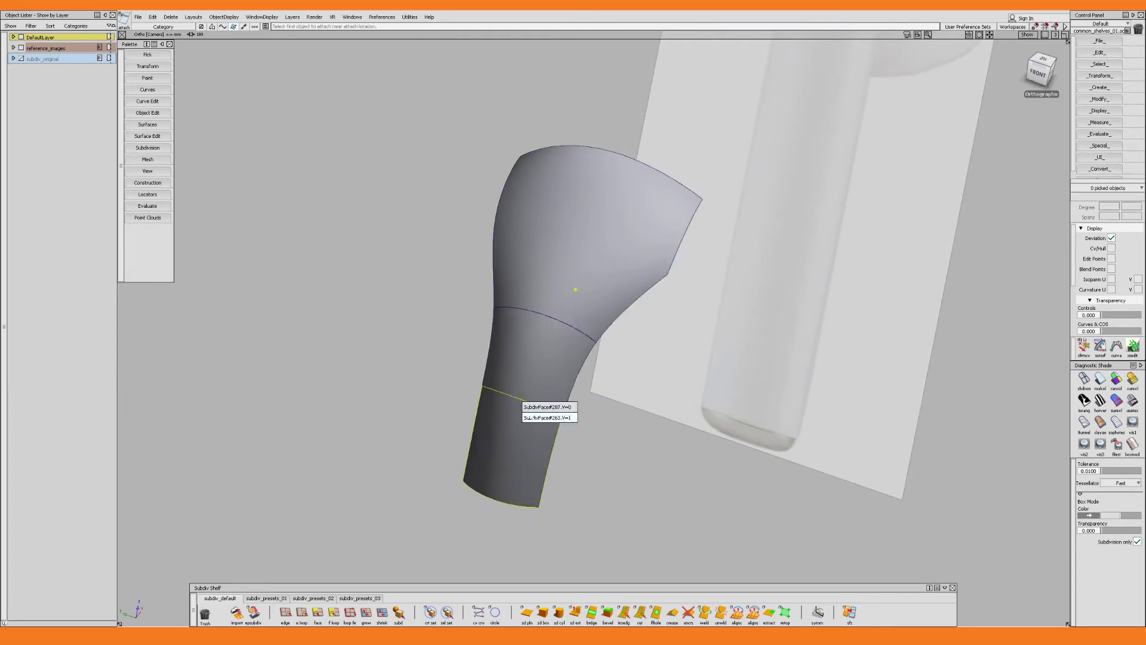
pyautogui.click(532, 417)
pyautogui.click(525, 402)
pyautogui.click(536, 413)
# Try to attach the merged stem surface to the head surface across the remaining seam.
pyautogui.click(548, 317)
pyautogui.click(559, 330)
pyautogui.click(548, 317)
pyautogui.click(561, 330)
# Assign the head and stem surfaces to a new layer named surfaces.
pyautogui.keyDown('alt'); pyautogui.keyDown('shift'); pyautogui.moveTo(568, 343); pyautogui.dragTo(560, 354, button='right'); pyautogui.keyUp('shift'); pyautogui.keyUp('alt')
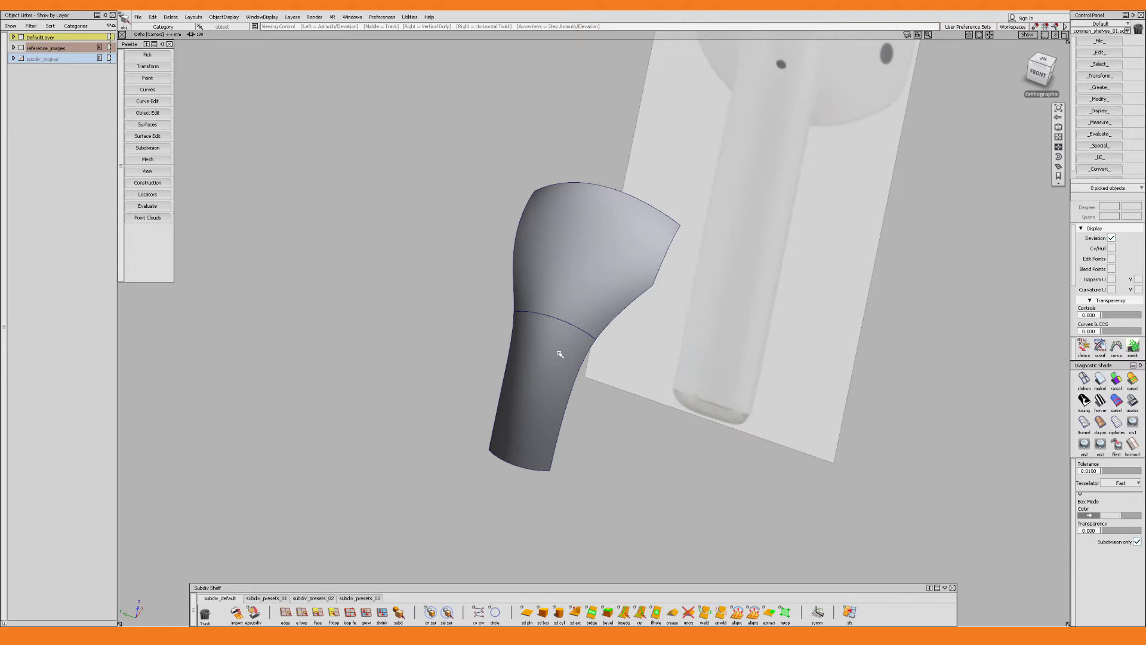
pyautogui.keyDown('alt'); pyautogui.keyDown('shift'); pyautogui.moveTo(560, 354); pyautogui.dragTo(566, 354); pyautogui.keyUp('shift'); pyautogui.keyUp('alt')
pyautogui.moveTo(517, 289); pyautogui.dragTo(637, 402)
pyautogui.hotkey('ctrl', 'l')
pyautogui.rightClick(26, 70)
pyautogui.click(29, 72)
pyautogui.doubleClick(29, 69)
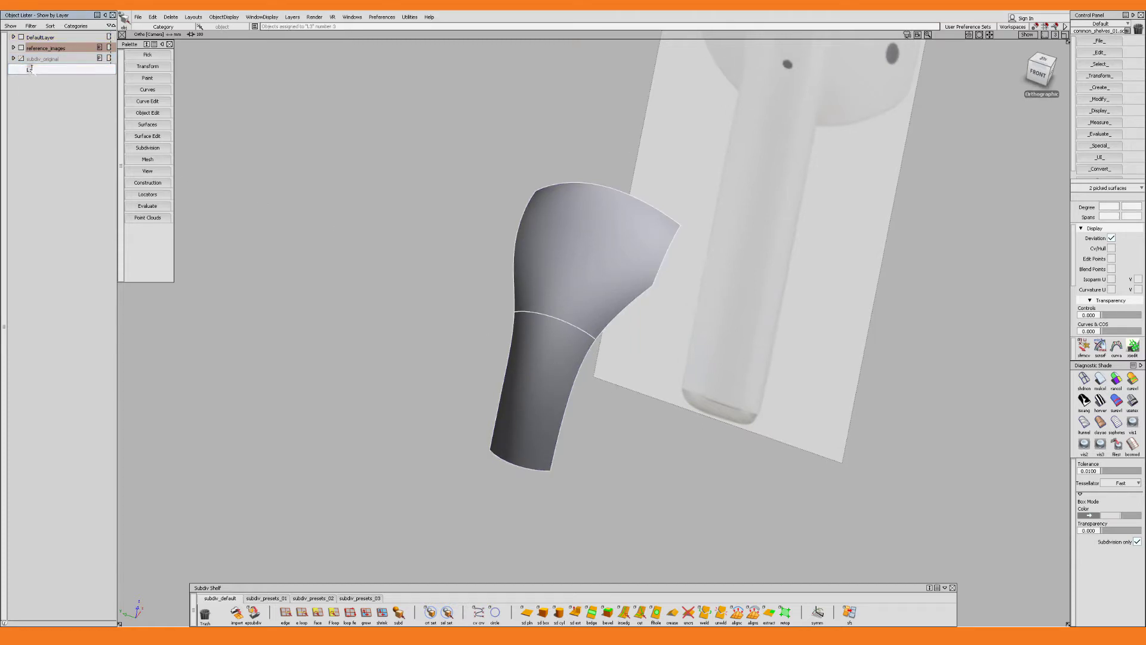
pyautogui.press('BackSpace')
pyautogui.press('BackSpace')
pyautogui.write('surfaces')
pyautogui.press('Return')
# Hide the surfaces layer and show the subdiv_original layer.
pyautogui.rightClick(36, 69)
pyautogui.click(50, 80)
pyautogui.click(21, 69)
pyautogui.click(22, 59)
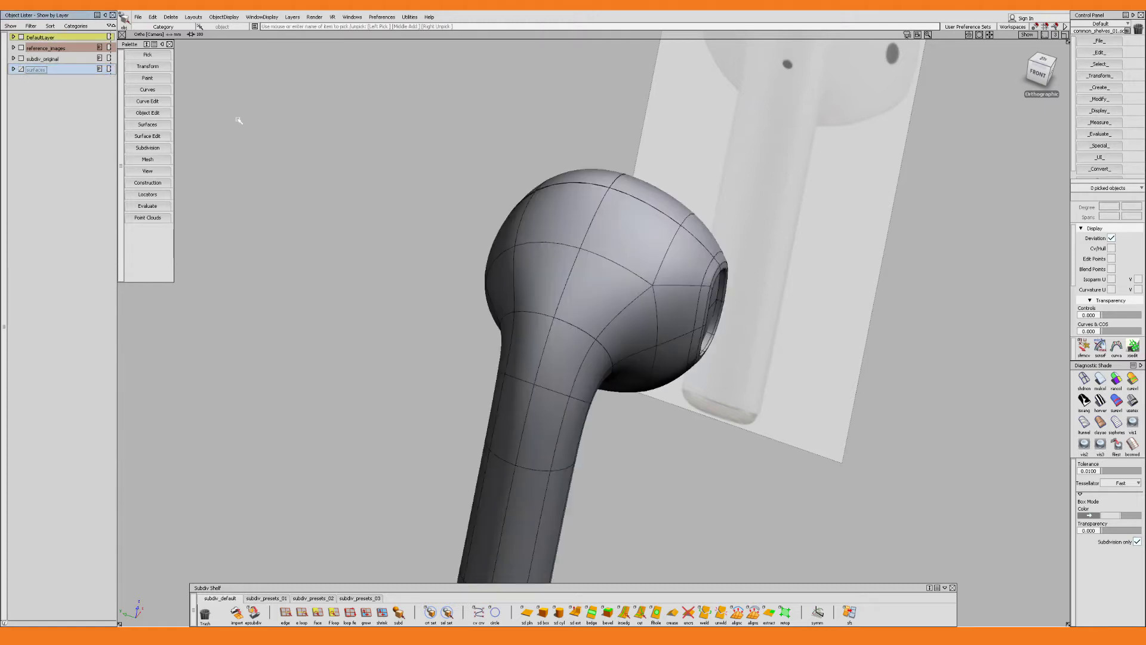
# Show the earbud as wireframe over the reference image in the front view and turn its subdivs into templates.
pyautogui.keyDown('alt'); pyautogui.keyDown('shift'); pyautogui.moveTo(624, 263); pyautogui.dragTo(629, 281); pyautogui.keyUp('shift'); pyautogui.keyUp('alt')
pyautogui.keyDown('alt'); pyautogui.keyDown('shift'); pyautogui.moveTo(629, 280); pyautogui.dragTo(605, 338, button='right'); pyautogui.keyUp('shift'); pyautogui.keyUp('alt')
pyautogui.keyDown('alt'); pyautogui.keyDown('shift'); pyautogui.moveTo(605, 338); pyautogui.dragTo(634, 341); pyautogui.keyUp('shift'); pyautogui.keyUp('alt')
pyautogui.click(1038, 77)
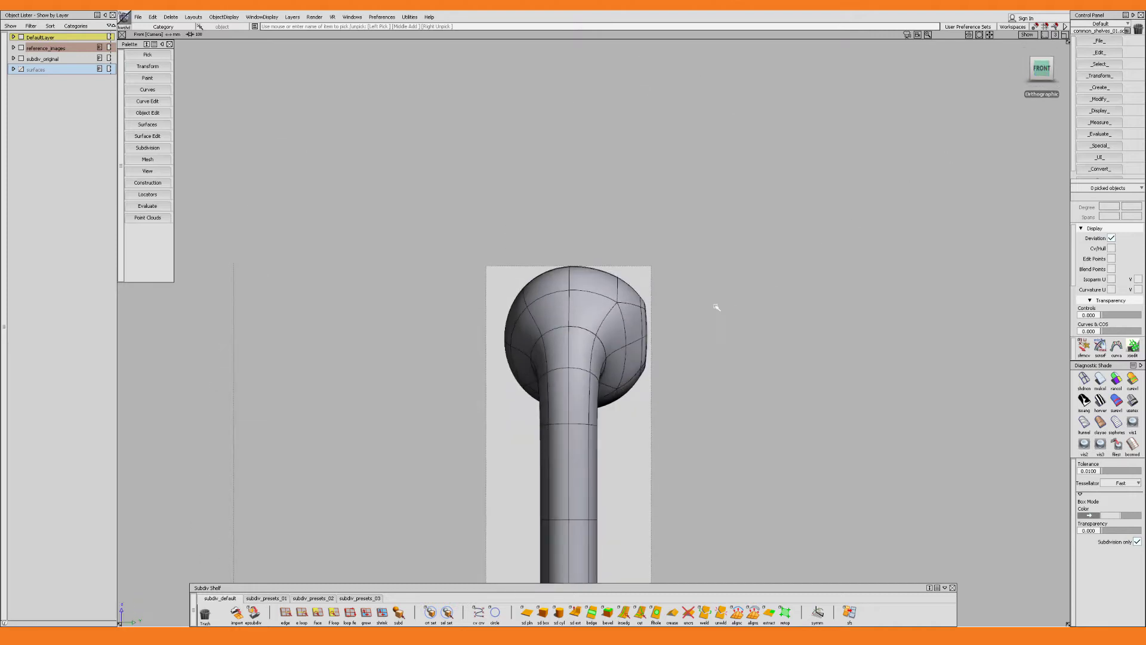
pyautogui.press('F2')
pyautogui.keyDown('alt'); pyautogui.keyDown('shift'); pyautogui.moveTo(586, 371); pyautogui.dragTo(565, 369, button='middle'); pyautogui.keyUp('shift'); pyautogui.keyUp('alt')
pyautogui.keyDown('alt'); pyautogui.keyDown('shift'); pyautogui.moveTo(565, 369); pyautogui.dragTo(605, 348, button='right'); pyautogui.keyUp('shift'); pyautogui.keyUp('alt')
pyautogui.keyDown('alt'); pyautogui.keyDown('shift'); pyautogui.moveTo(606, 347); pyautogui.dragTo(617, 243, button='middle'); pyautogui.keyUp('shift'); pyautogui.keyUp('alt')
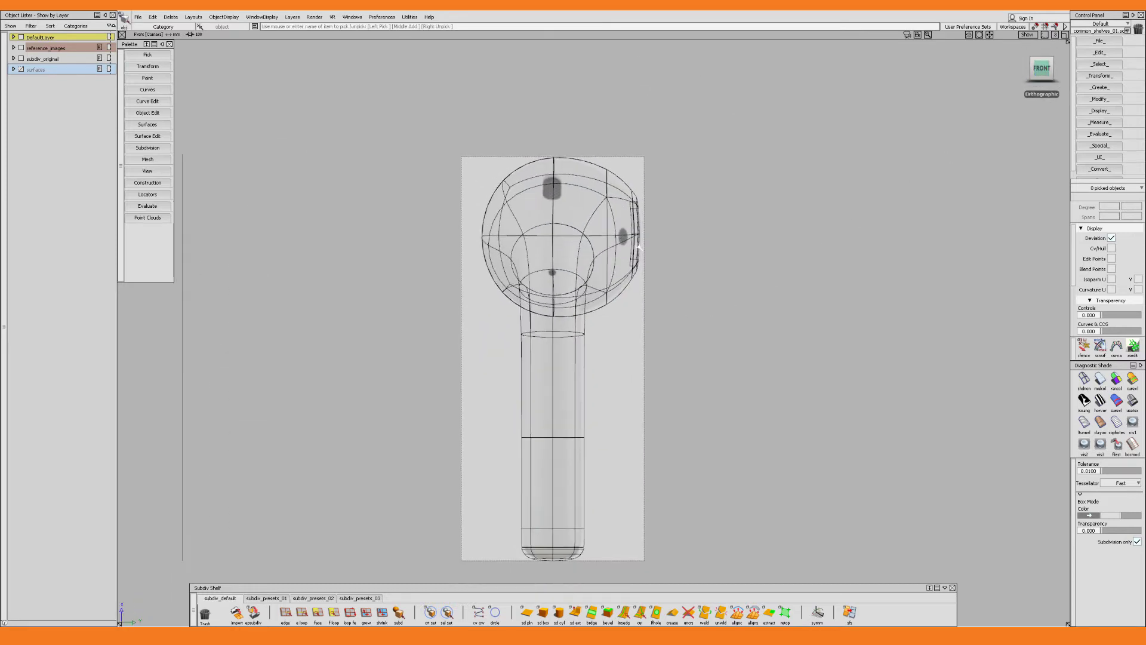
pyautogui.moveTo(704, 127); pyautogui.dragTo(378, 582)
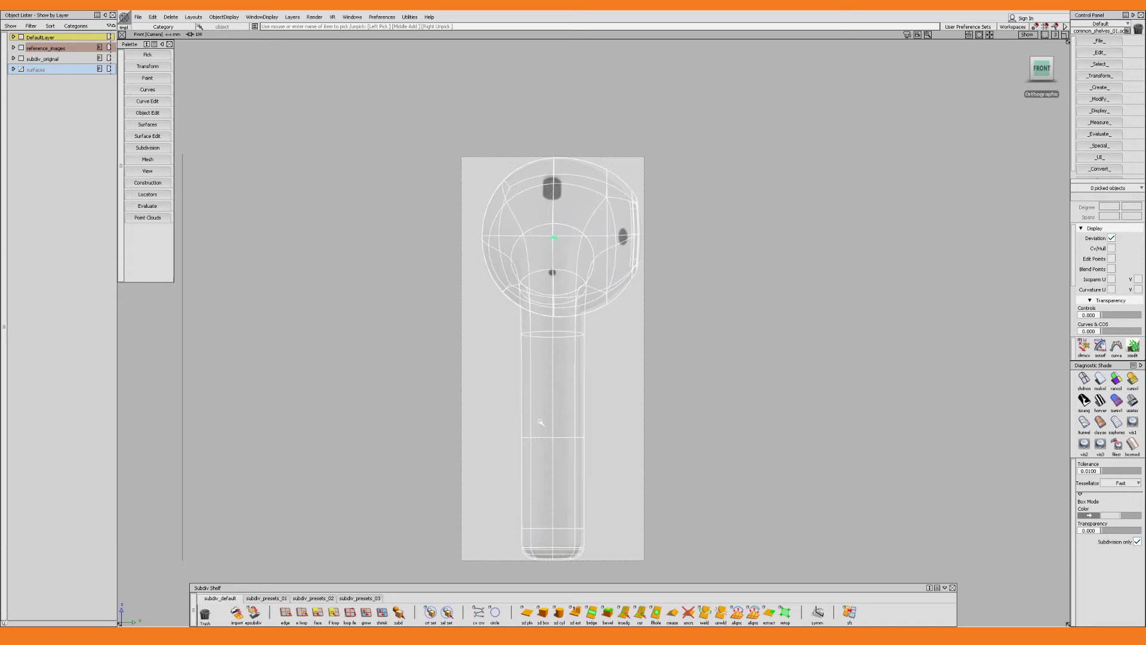
# Create a Subdiv Plane with 1 by 1 spans and place it over the upper grille in the front view.
pyautogui.click(527, 612)
pyautogui.keyDown('alt'); pyautogui.keyDown('shift'); pyautogui.moveTo(621, 385); pyautogui.dragTo(561, 361, button='right'); pyautogui.keyUp('shift'); pyautogui.keyUp('alt')
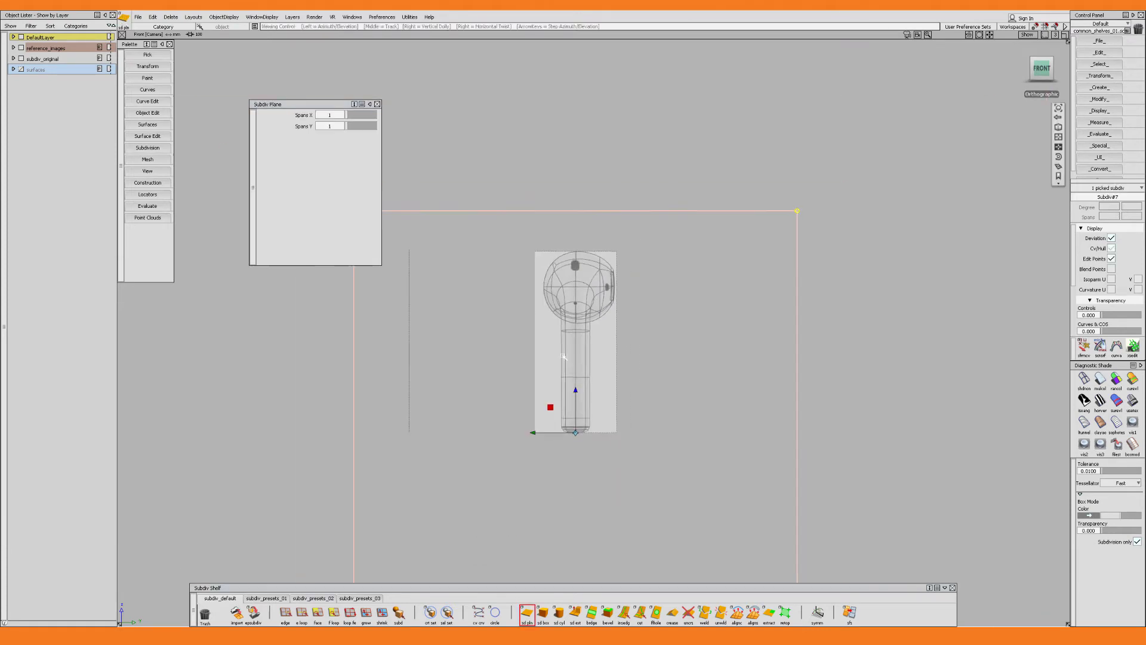
pyautogui.moveTo(575, 431); pyautogui.dragTo(440, 457)
pyautogui.moveTo(575, 391); pyautogui.dragTo(575, 232)
pyautogui.keyDown('alt'); pyautogui.keyDown('shift'); pyautogui.moveTo(576, 232); pyautogui.dragTo(639, 221, button='right'); pyautogui.keyUp('shift'); pyautogui.keyUp('alt')
pyautogui.keyDown('alt'); pyautogui.keyDown('shift'); pyautogui.moveTo(597, 197); pyautogui.dragTo(608, 358, button='middle'); pyautogui.keyUp('shift'); pyautogui.keyUp('alt')
# Move the plane's lower and upper point rows vertically to frame the grille in the reference image.
pyautogui.moveTo(502, 363); pyautogui.dragTo(572, 461)
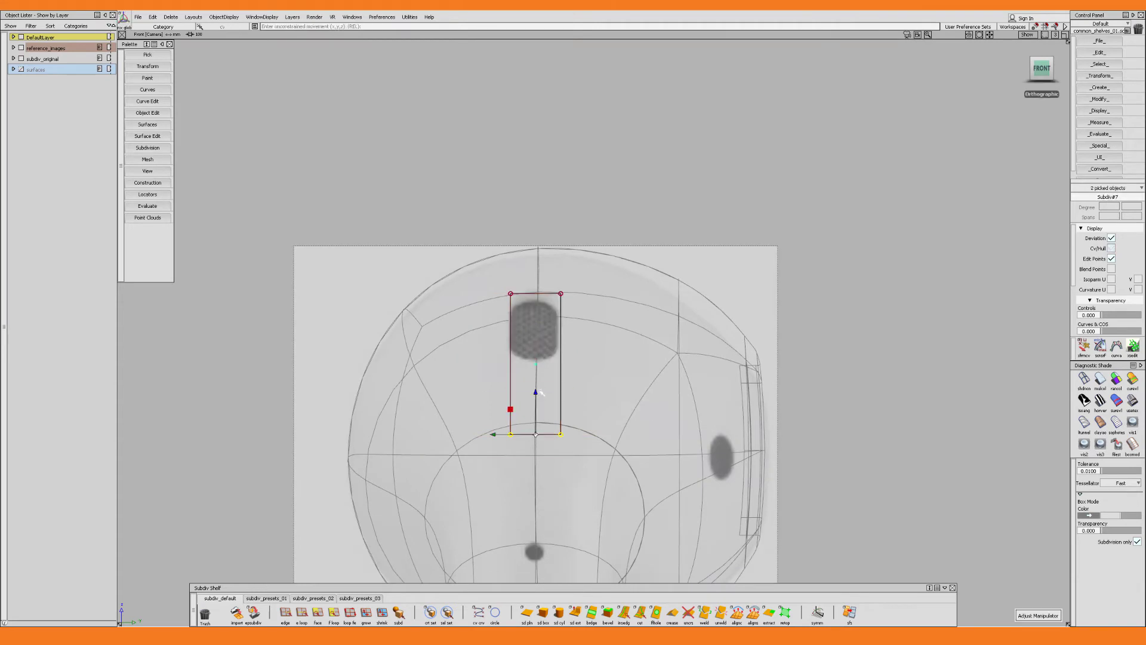
pyautogui.moveTo(535, 392); pyautogui.dragTo(537, 323)
pyautogui.keyDown('alt'); pyautogui.keyDown('shift'); pyautogui.moveTo(537, 322); pyautogui.dragTo(585, 317, button='right'); pyautogui.keyUp('shift'); pyautogui.keyUp('alt')
pyautogui.moveTo(444, 253); pyautogui.dragTo(607, 307)
pyautogui.press('w')
pyautogui.moveTo(514, 239); pyautogui.dragTo(514, 236)
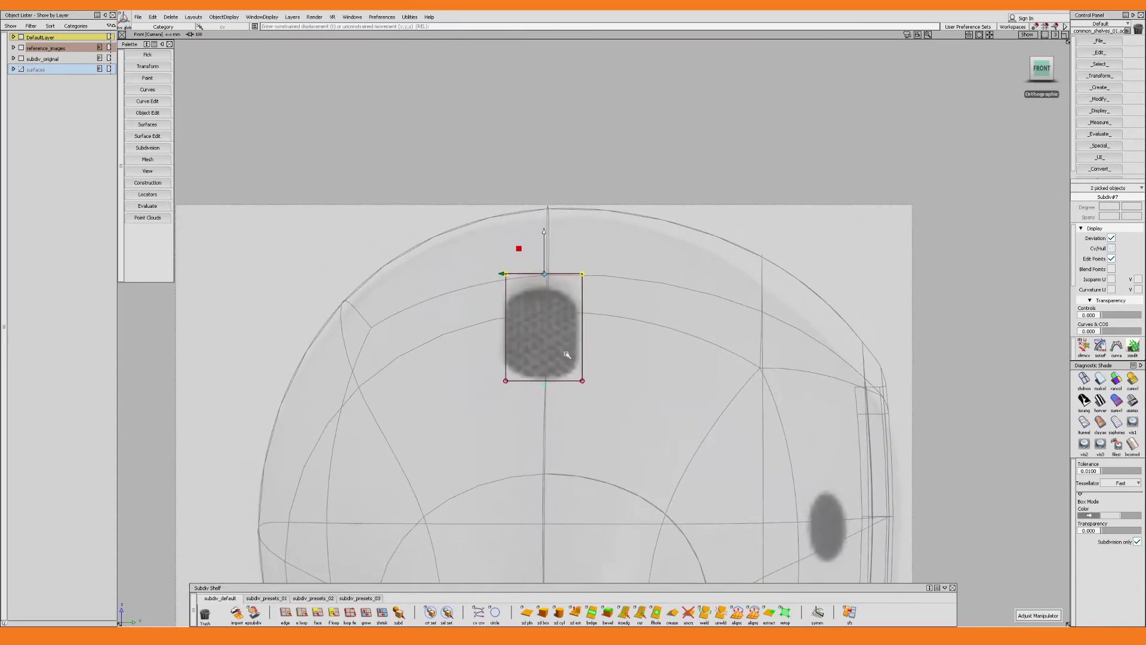
# Insert a vertical centre edge and evenly spaced horizontal edges at parameter 0.5, and remove the plane's middle horizontal edge.
pyautogui.press('i')
pyautogui.moveTo(569, 380); pyautogui.dragTo(557, 374)
pyautogui.click(360, 157)
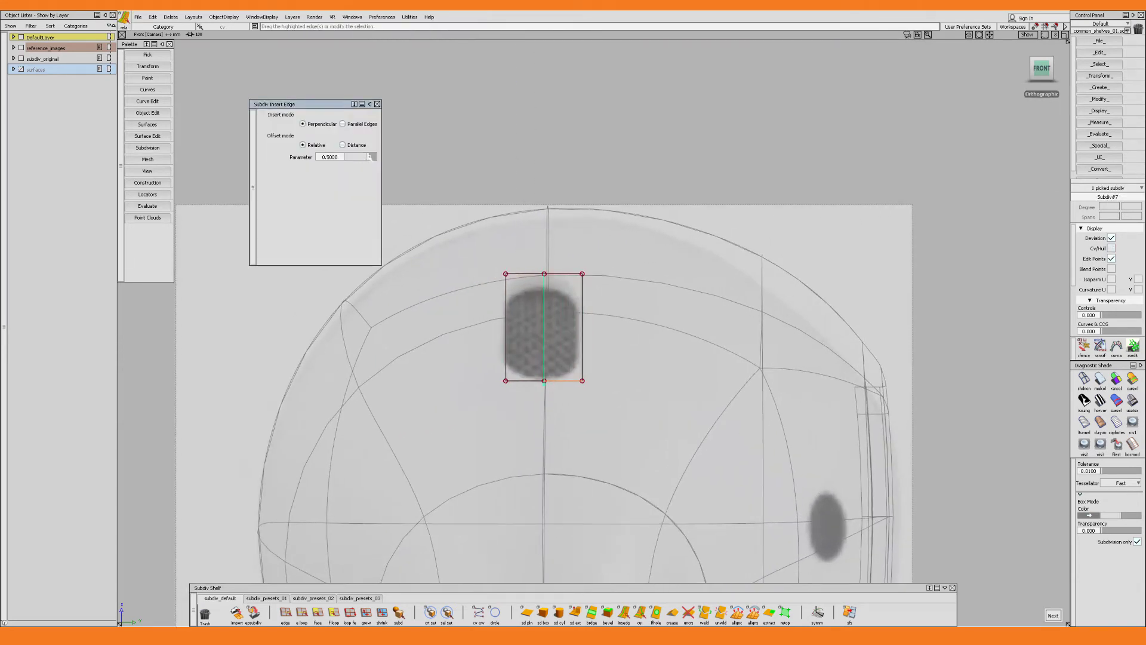
pyautogui.click(549, 330)
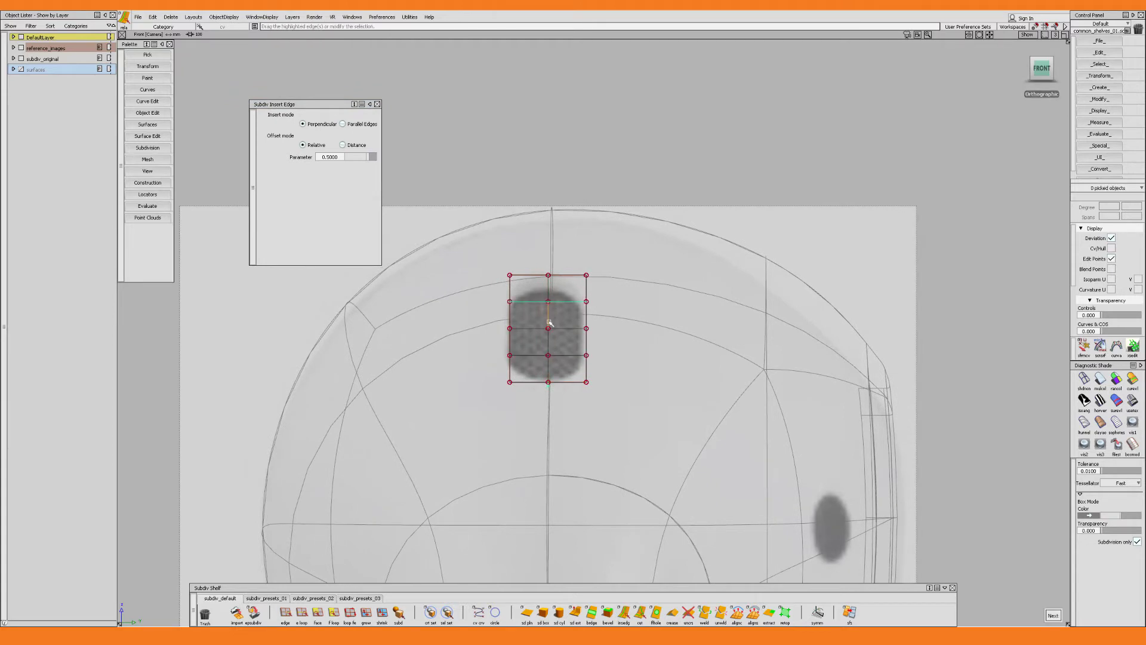
pyautogui.press('e')
pyautogui.click(540, 330)
# Select all the grille plane's points and move the plane clear of the earbud head.
pyautogui.keyDown('alt'); pyautogui.keyDown('shift'); pyautogui.moveTo(551, 334); pyautogui.dragTo(483, 340, button='right'); pyautogui.keyUp('shift'); pyautogui.keyUp('alt')
pyautogui.keyDown('alt'); pyautogui.keyDown('shift'); pyautogui.moveTo(484, 340); pyautogui.dragTo(537, 359); pyautogui.keyUp('shift'); pyautogui.keyUp('alt')
pyautogui.moveTo(514, 287); pyautogui.dragTo(556, 366)
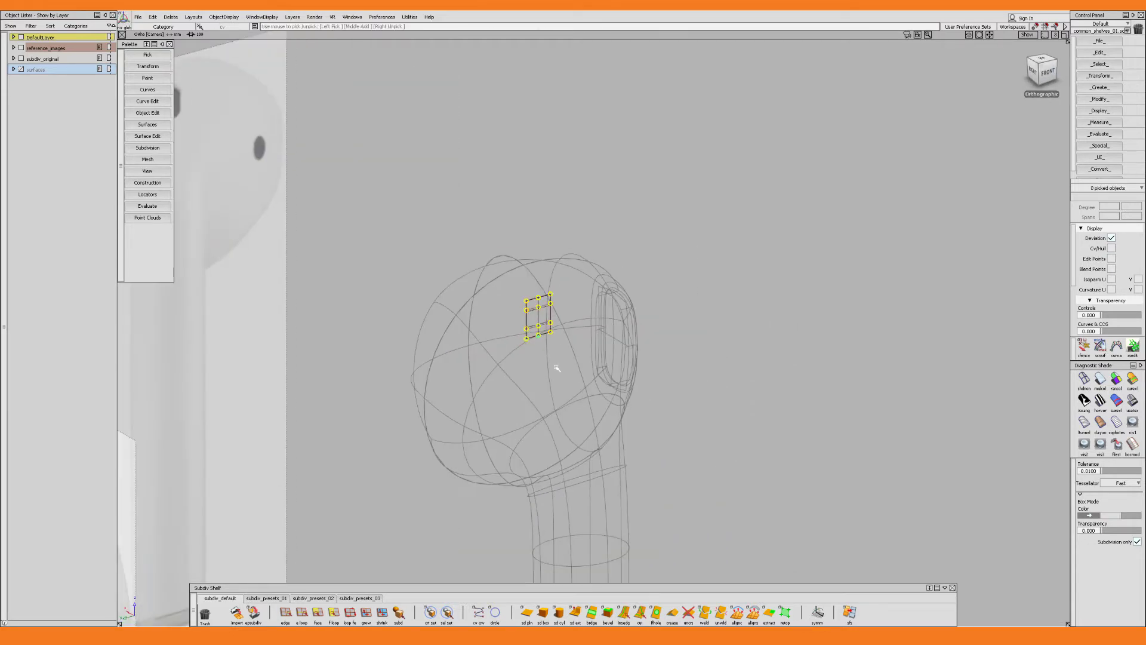
pyautogui.press('w')
pyautogui.moveTo(520, 305); pyautogui.dragTo(638, 372)
pyautogui.keyDown('alt'); pyautogui.keyDown('shift'); pyautogui.moveTo(638, 371); pyautogui.dragTo(656, 414); pyautogui.keyUp('shift'); pyautogui.keyUp('alt')
pyautogui.keyDown('alt'); pyautogui.keyDown('shift'); pyautogui.moveTo(717, 440); pyautogui.dragTo(746, 439, button='right'); pyautogui.keyUp('shift'); pyautogui.keyUp('alt')
# Extrude the plane's outer edge loop toward the earbud head to give the grille shape depth.
pyautogui.press('e')
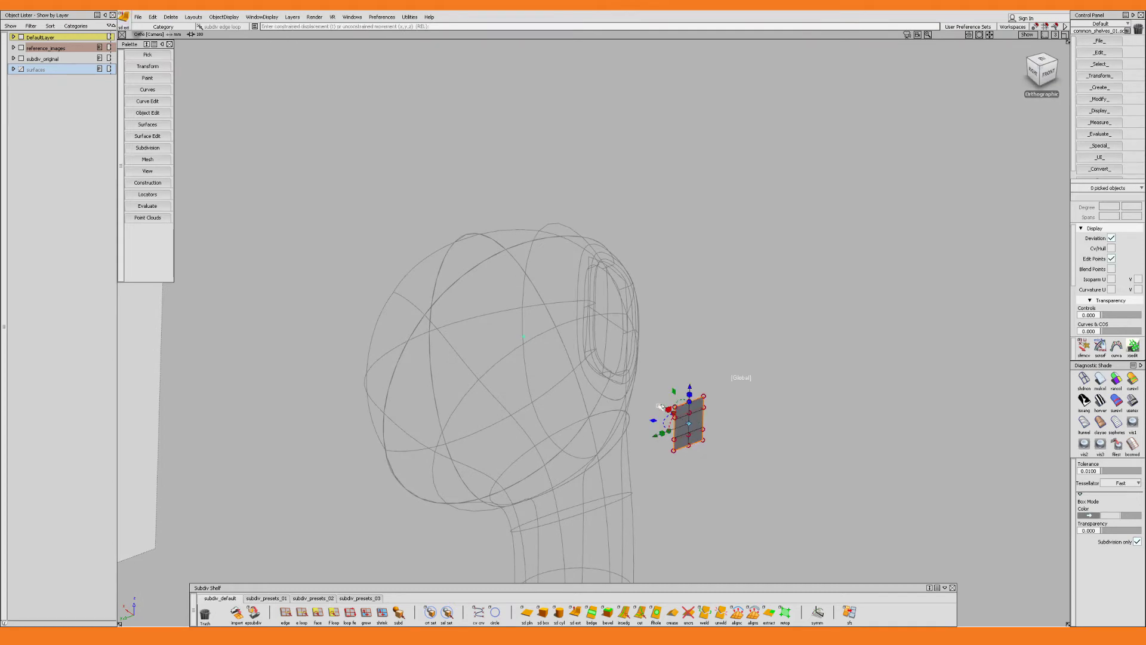
pyautogui.keyDown('ctrl'); pyautogui.moveTo(661, 406); pyautogui.dragTo(649, 402); pyautogui.keyUp('ctrl')
pyautogui.keyDown('alt'); pyautogui.keyDown('shift'); pyautogui.moveTo(730, 425); pyautogui.dragTo(734, 391); pyautogui.keyUp('shift'); pyautogui.keyUp('alt')
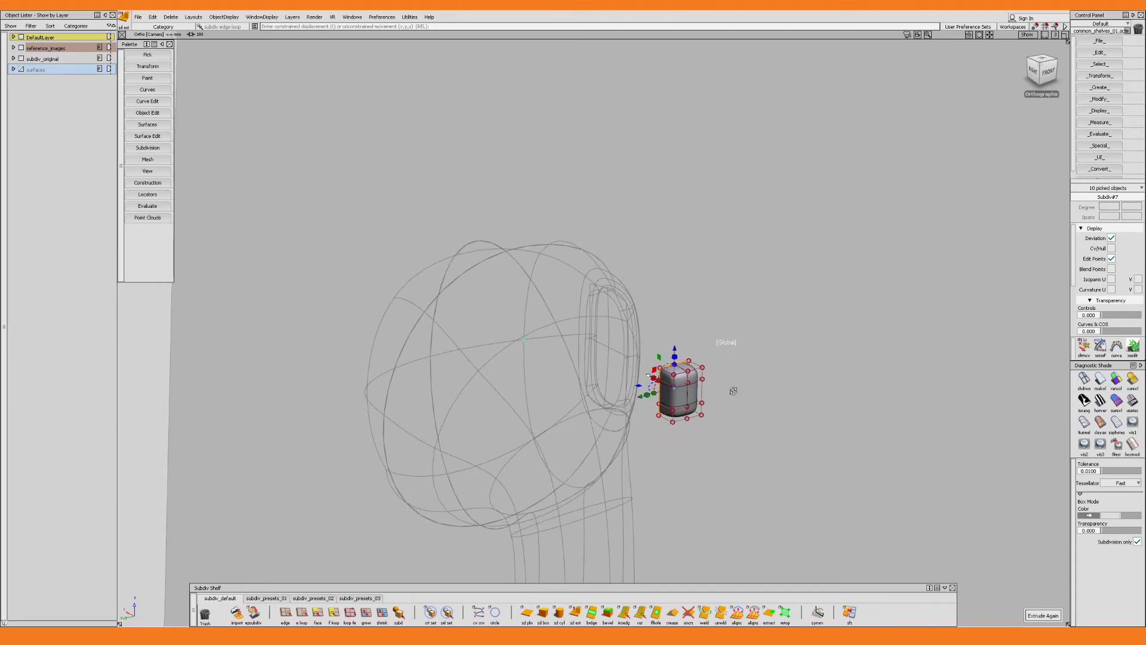
# Round the grille shape's outline in the front view by pulling its corner points slightly inward.
pyautogui.press('F7')
pyautogui.keyDown('alt'); pyautogui.keyDown('shift'); pyautogui.moveTo(542, 251); pyautogui.dragTo(597, 263, button='right'); pyautogui.keyUp('shift'); pyautogui.keyUp('alt')
pyautogui.keyDown('ctrl'); pyautogui.keyDown('shift'); pyautogui.moveTo(507, 287); pyautogui.dragTo(490, 289); pyautogui.keyUp('shift'); pyautogui.keyUp('ctrl')
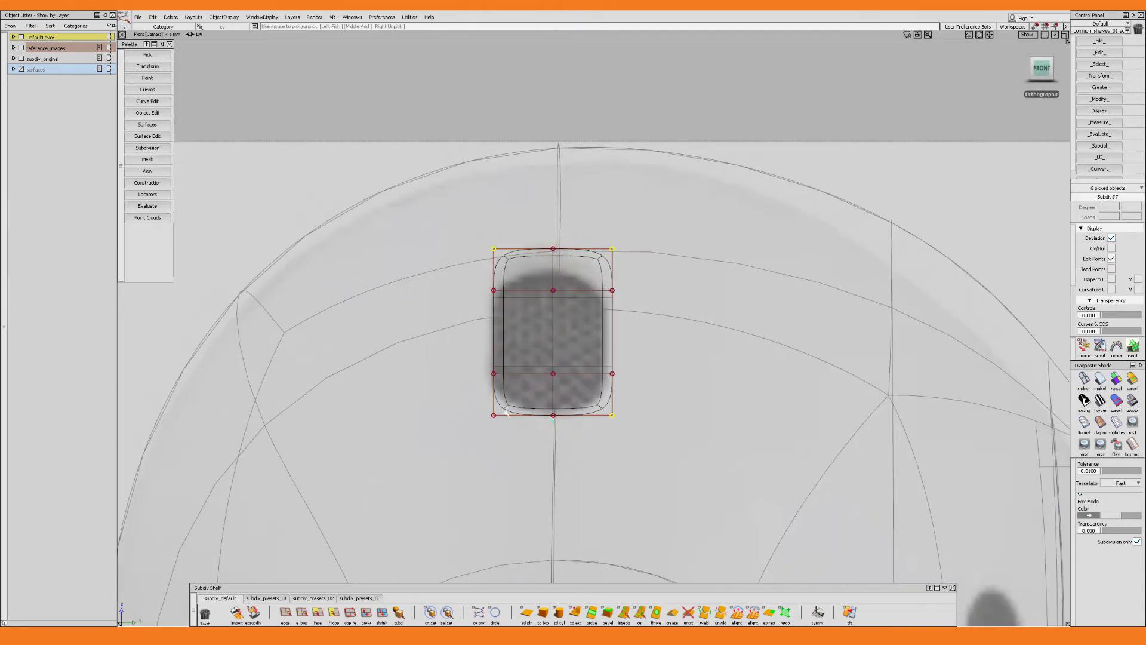
pyautogui.moveTo(519, 332); pyautogui.dragTo(555, 301)
# Lower the grille shape's upper point row and bring its two middle rows closer together to fit the reference image.
pyautogui.moveTo(465, 226); pyautogui.dragTo(632, 307)
pyautogui.moveTo(554, 228); pyautogui.dragTo(555, 235)
pyautogui.moveTo(460, 290); pyautogui.dragTo(638, 383)
pyautogui.moveTo(552, 301); pyautogui.dragTo(551, 298)
pyautogui.keyDown('ctrl'); pyautogui.keyDown('shift'); pyautogui.moveTo(554, 385); pyautogui.dragTo(554, 358); pyautogui.keyUp('shift'); pyautogui.keyUp('ctrl')
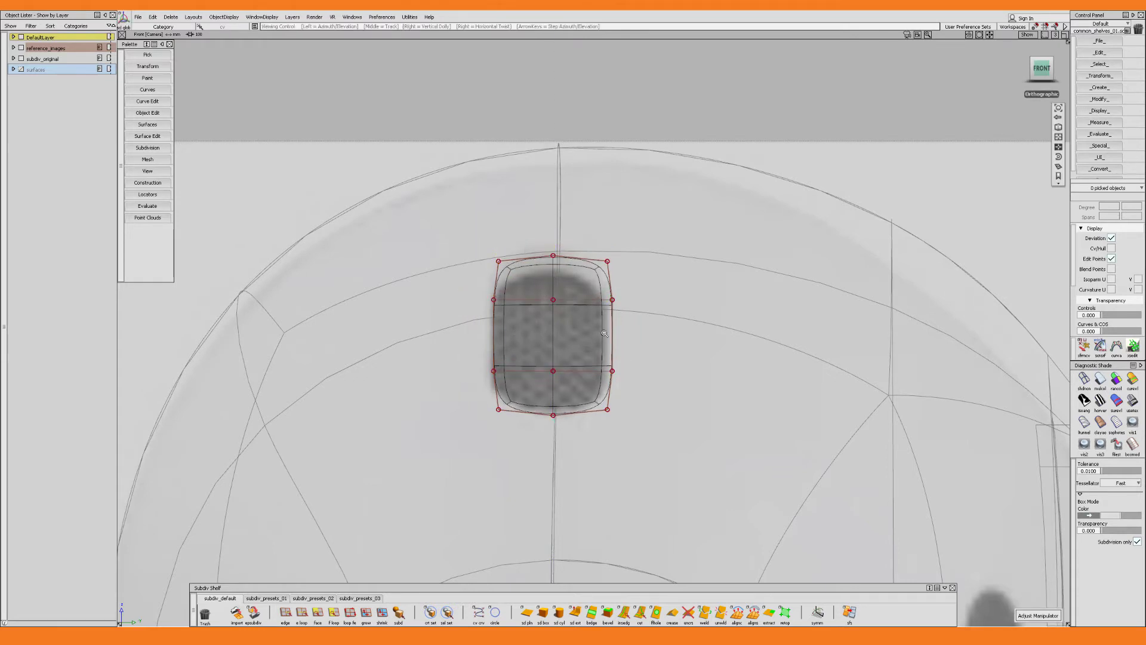
# Create a subdiv cylinder facing the front view and move it up toward the earbud head.
pyautogui.keyDown('alt'); pyautogui.keyDown('shift'); pyautogui.moveTo(805, 418); pyautogui.dragTo(621, 502, button='right'); pyautogui.keyUp('shift'); pyautogui.keyUp('alt')
pyautogui.keyDown('alt'); pyautogui.keyDown('shift'); pyautogui.moveTo(621, 501); pyautogui.dragTo(621, 468, button='middle'); pyautogui.keyUp('shift'); pyautogui.keyUp('alt')
pyautogui.click(559, 613)
pyautogui.click(573, 532)
pyautogui.keyDown('alt'); pyautogui.keyDown('shift'); pyautogui.moveTo(621, 466); pyautogui.dragTo(593, 468, button='right'); pyautogui.keyUp('shift'); pyautogui.keyUp('alt')
pyautogui.keyDown('alt'); pyautogui.click(594, 467); pyautogui.keyUp('alt')
pyautogui.moveTo(592, 468); pyautogui.dragTo(560, 511)
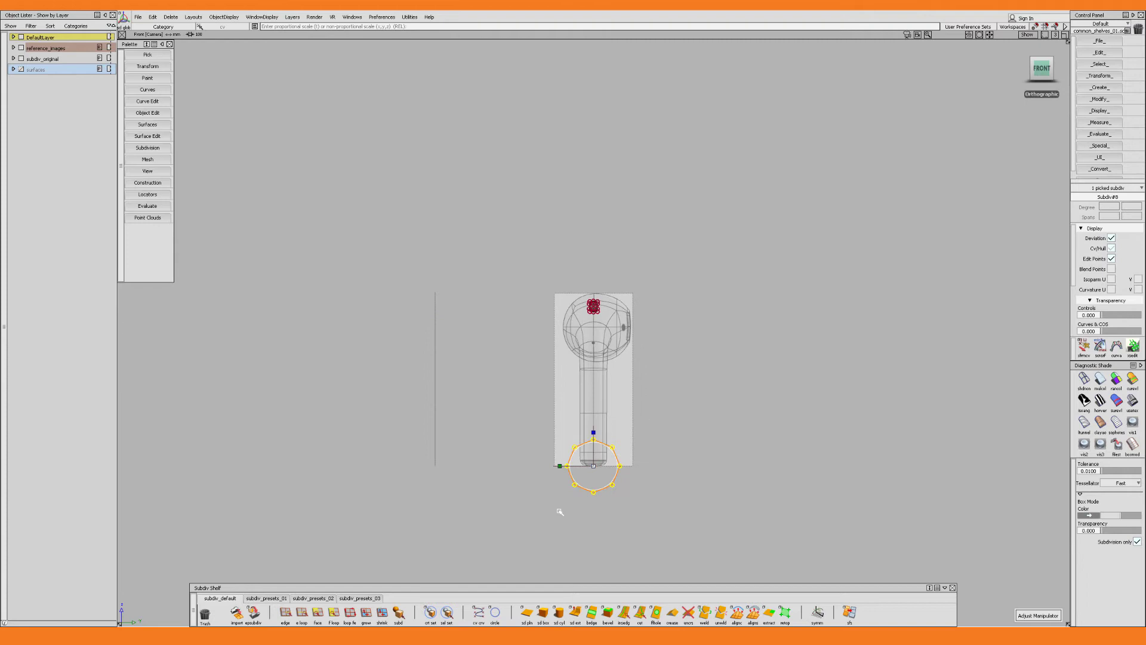
pyautogui.hotkey('ctrl', 'z')
pyautogui.moveTo(593, 423); pyautogui.dragTo(593, 306)
# Position and scale the cylinder to match the small lower hole in the reference image, clear of the earbud body.
pyautogui.keyDown('alt'); pyautogui.keyDown('shift'); pyautogui.moveTo(593, 307); pyautogui.dragTo(623, 364, button='right'); pyautogui.keyUp('shift'); pyautogui.keyUp('alt')
pyautogui.keyDown('alt'); pyautogui.keyDown('shift'); pyautogui.moveTo(622, 364); pyautogui.dragTo(613, 267, button='middle'); pyautogui.keyUp('shift'); pyautogui.keyUp('alt')
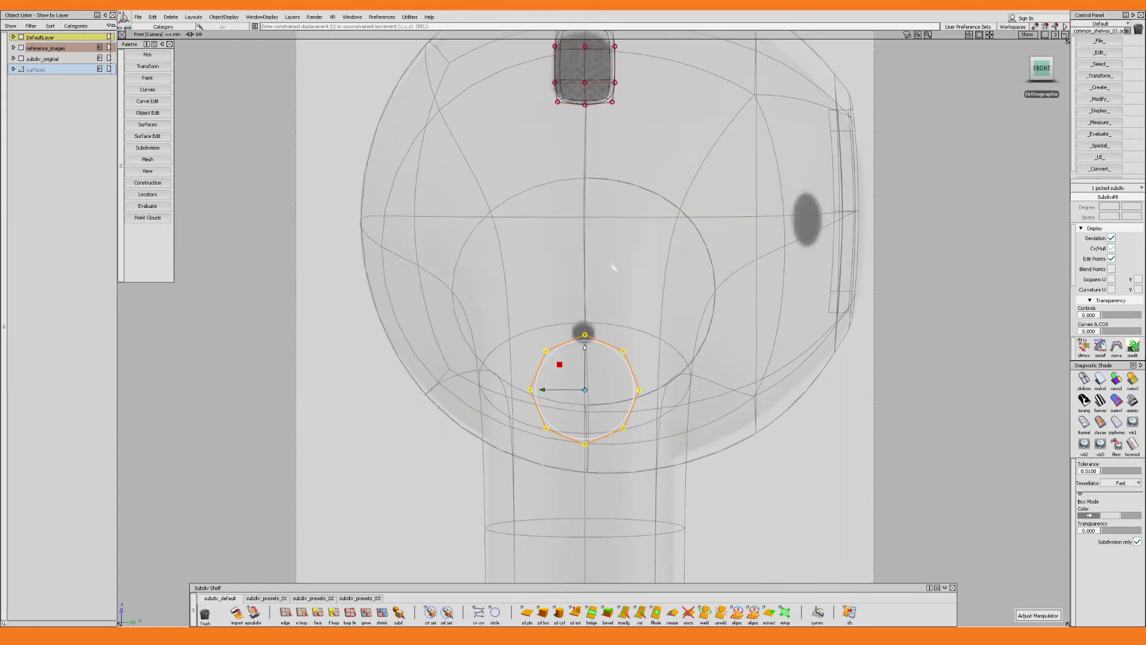
pyautogui.moveTo(585, 299); pyautogui.dragTo(585, 287)
pyautogui.keyDown('alt'); pyautogui.keyDown('shift'); pyautogui.moveTo(585, 287); pyautogui.dragTo(630, 311, button='right'); pyautogui.keyUp('shift'); pyautogui.keyUp('alt')
pyautogui.keyDown('alt'); pyautogui.keyDown('shift'); pyautogui.moveTo(615, 355); pyautogui.dragTo(537, 358, button='right'); pyautogui.keyUp('shift'); pyautogui.keyUp('alt')
pyautogui.keyDown('alt'); pyautogui.keyDown('shift'); pyautogui.moveTo(525, 334); pyautogui.dragTo(571, 312); pyautogui.keyUp('shift'); pyautogui.keyUp('alt')
pyautogui.moveTo(503, 300); pyautogui.dragTo(649, 362)
pyautogui.moveTo(649, 361)
pyautogui.keyDown('alt'); pyautogui.keyDown('shift'); pyautogui.mouseDown(button='right')
pyautogui.moveTo(654, 334)
pyautogui.moveTo(686, 340)
pyautogui.mouseUp(button='right'); pyautogui.keyUp('shift'); pyautogui.keyUp('alt')
# Shade the small cylinder and cut edges across its front cap with Subdiv Multicut.
pyautogui.press('e')
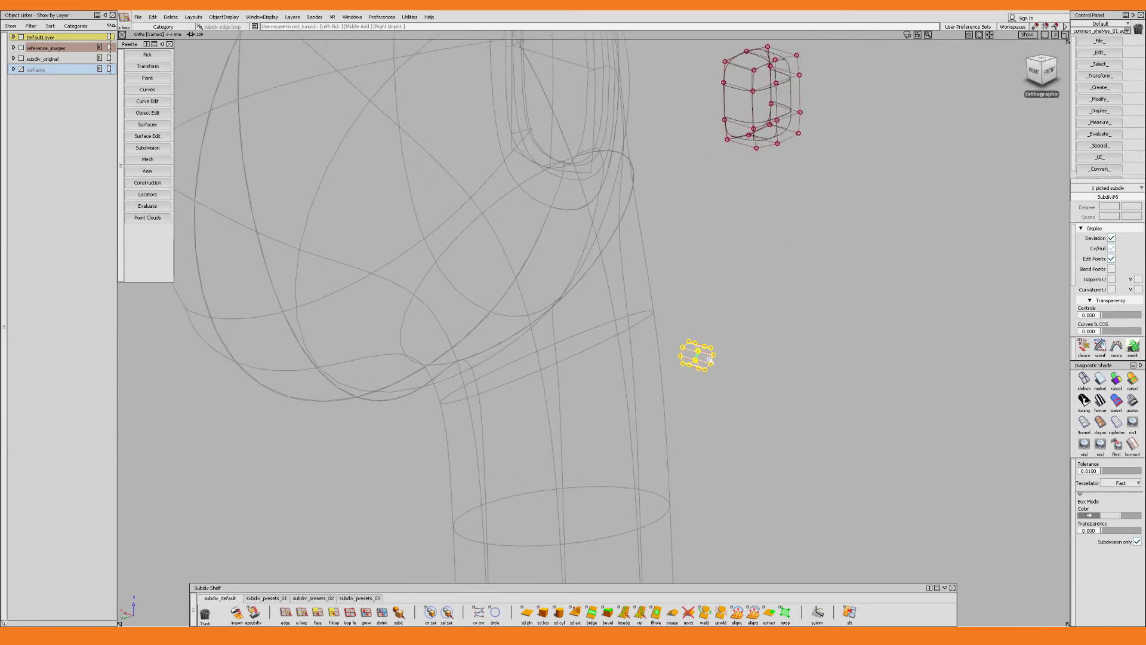
pyautogui.click(711, 362)
pyautogui.keyDown('alt'); pyautogui.keyDown('shift'); pyautogui.moveTo(716, 366); pyautogui.dragTo(755, 393); pyautogui.keyUp('shift'); pyautogui.keyUp('alt')
pyautogui.press('5')
pyautogui.press('f')
pyautogui.keyDown('alt'); pyautogui.keyDown('shift'); pyautogui.moveTo(721, 366); pyautogui.dragTo(821, 351, button='right'); pyautogui.keyUp('shift'); pyautogui.keyUp('alt')
pyautogui.press('c')
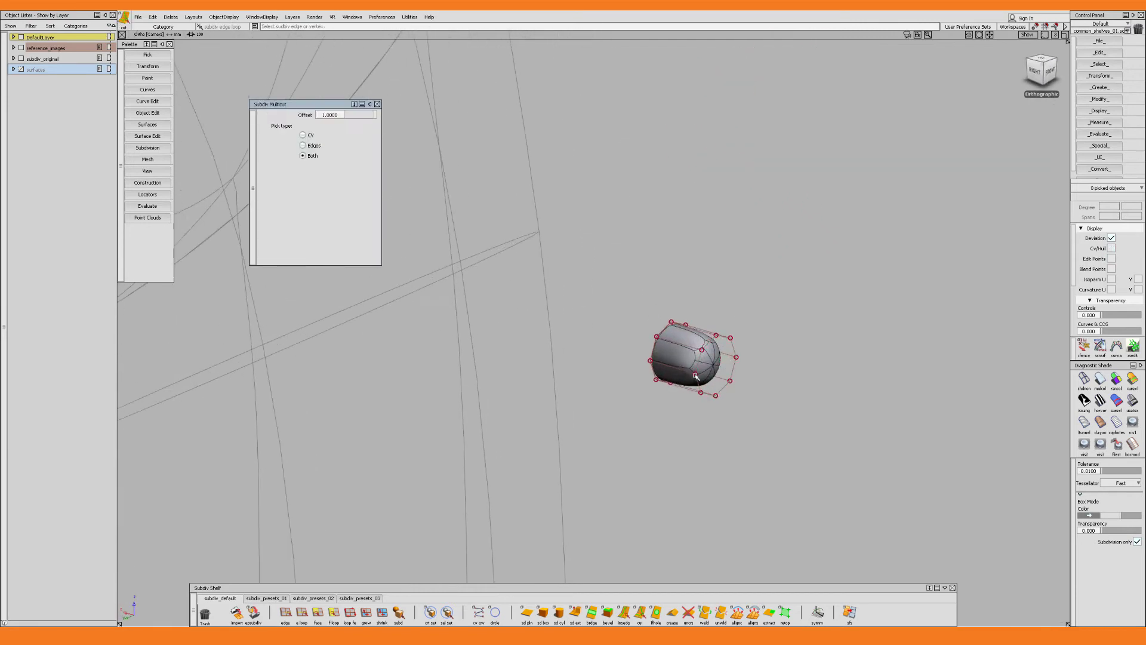
pyautogui.press('f')
pyautogui.moveTo(722, 340); pyautogui.dragTo(695, 382)
pyautogui.moveTo(728, 406)
pyautogui.keyDown('alt'); pyautogui.keyDown('shift'); pyautogui.mouseDown()
pyautogui.moveTo(762, 424)
pyautogui.moveTo(749, 412)
pyautogui.mouseUp(); pyautogui.keyUp('shift'); pyautogui.keyUp('alt')
# Delete the small cylinder's side and back faces so only the front cap disc remains.
pyautogui.moveTo(731, 358); pyautogui.dragTo(665, 400)
pyautogui.press('Delete')
pyautogui.click(675, 342)
pyautogui.press('Delete')
pyautogui.press('Delete')
pyautogui.keyDown('alt'); pyautogui.keyDown('shift'); pyautogui.moveTo(666, 400); pyautogui.dragTo(686, 358); pyautogui.keyUp('shift'); pyautogui.keyUp('alt')
pyautogui.press('Delete')
pyautogui.press('Return')
# Show the surfaces layer and hide the subdiv_original layer.
pyautogui.keyDown('alt'); pyautogui.keyDown('shift'); pyautogui.moveTo(686, 358); pyautogui.dragTo(586, 382, button='right'); pyautogui.keyUp('shift'); pyautogui.keyUp('alt')
pyautogui.moveTo(586, 381)
pyautogui.keyDown('alt'); pyautogui.keyDown('shift'); pyautogui.mouseDown()
pyautogui.moveTo(557, 366)
pyautogui.moveTo(597, 384)
pyautogui.mouseUp(); pyautogui.keyUp('shift'); pyautogui.keyUp('alt')
pyautogui.keyDown('alt'); pyautogui.keyDown('shift'); pyautogui.moveTo(597, 385); pyautogui.dragTo(629, 417, button='right'); pyautogui.keyUp('shift'); pyautogui.keyUp('alt')
pyautogui.keyDown('alt'); pyautogui.keyDown('shift'); pyautogui.moveTo(629, 417); pyautogui.dragTo(644, 425); pyautogui.keyUp('shift'); pyautogui.keyUp('alt')
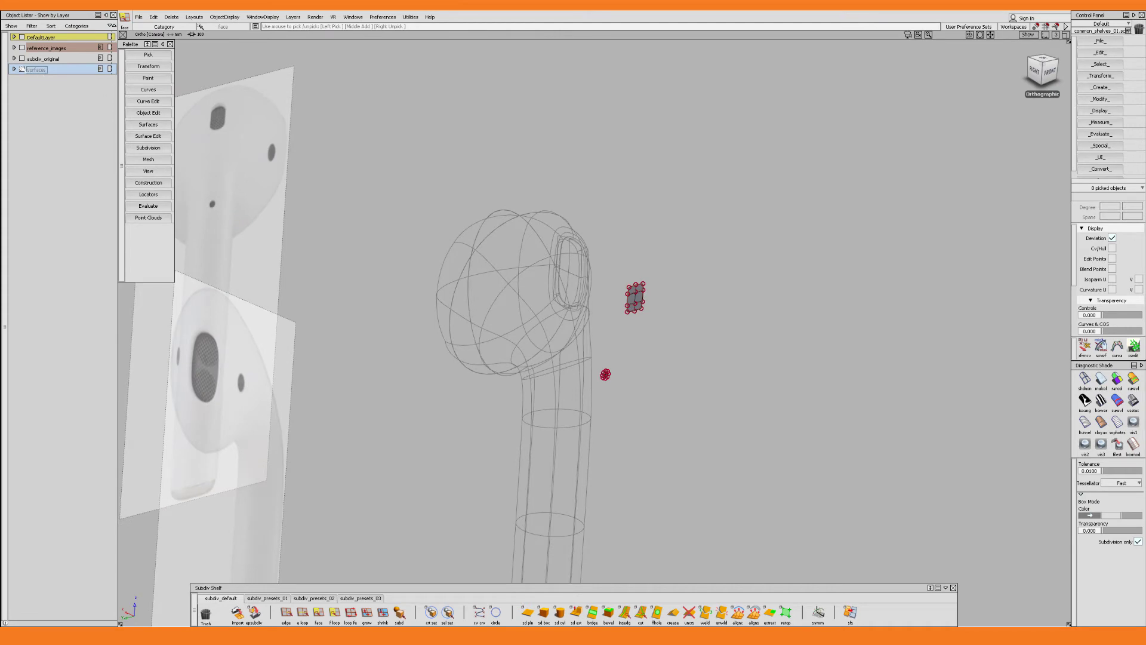
pyautogui.click(22, 69)
pyautogui.keyDown('alt'); pyautogui.keyDown('shift'); pyautogui.moveTo(590, 327); pyautogui.dragTo(631, 329); pyautogui.keyUp('shift'); pyautogui.keyUp('alt')
pyautogui.click(23, 58)
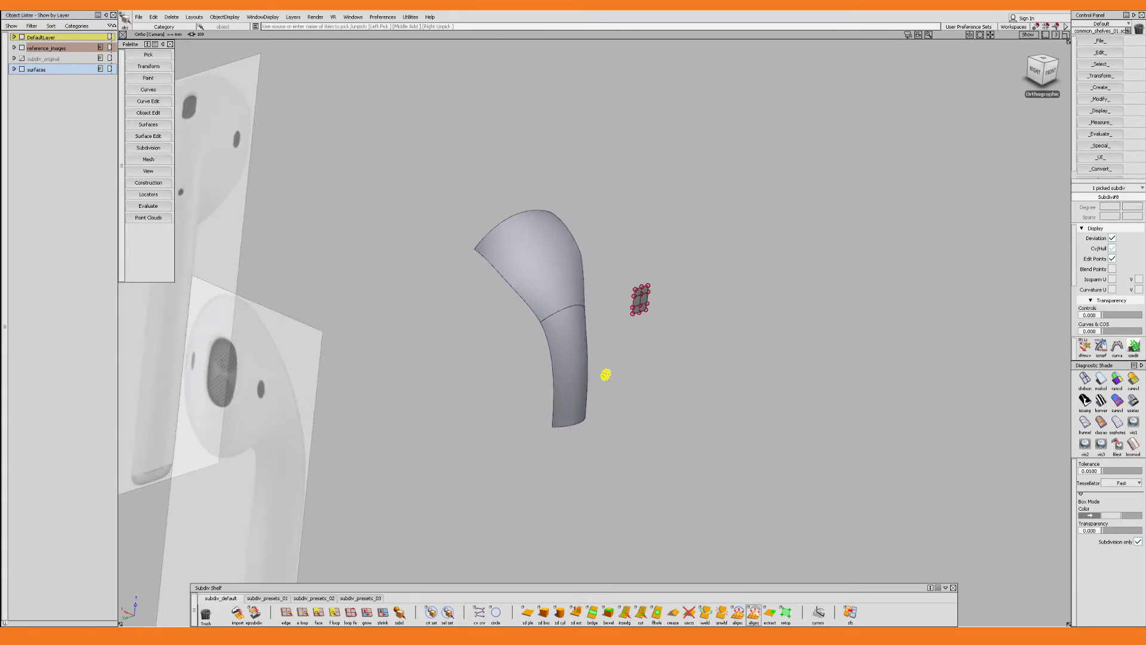
# Align all the grille plane's points to the upper head surface, using Degree 3 approximation and X Axis projection.
pyautogui.doubleClick(754, 612)
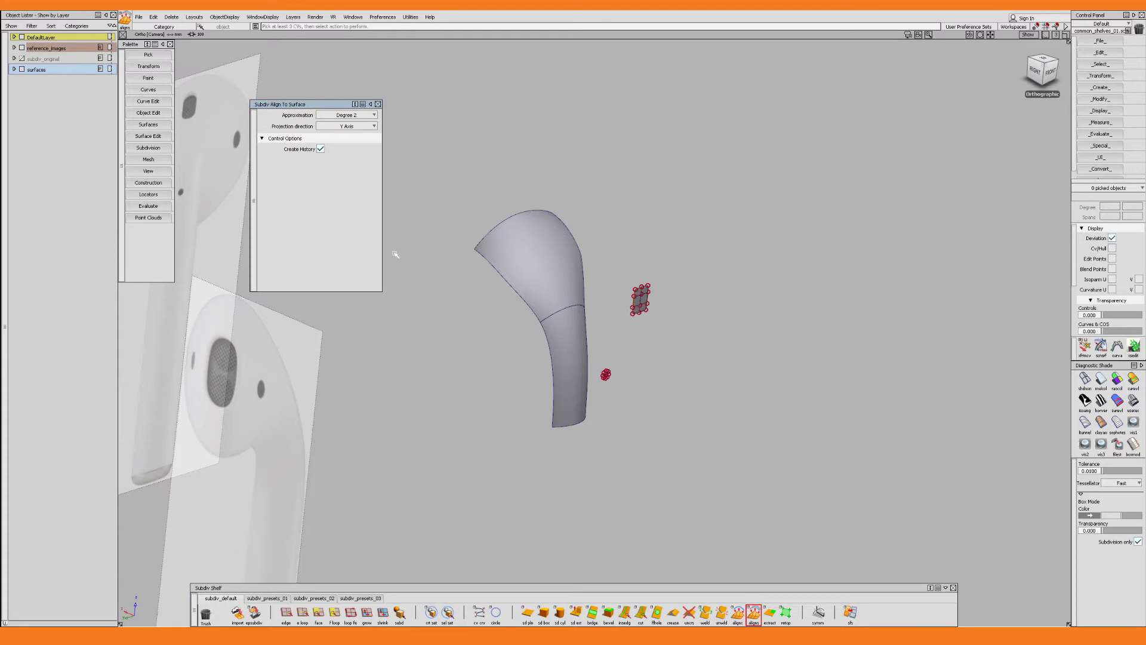
pyautogui.click(349, 115)
pyautogui.click(358, 123)
pyautogui.click(351, 127)
pyautogui.moveTo(632, 325); pyautogui.dragTo(632, 327)
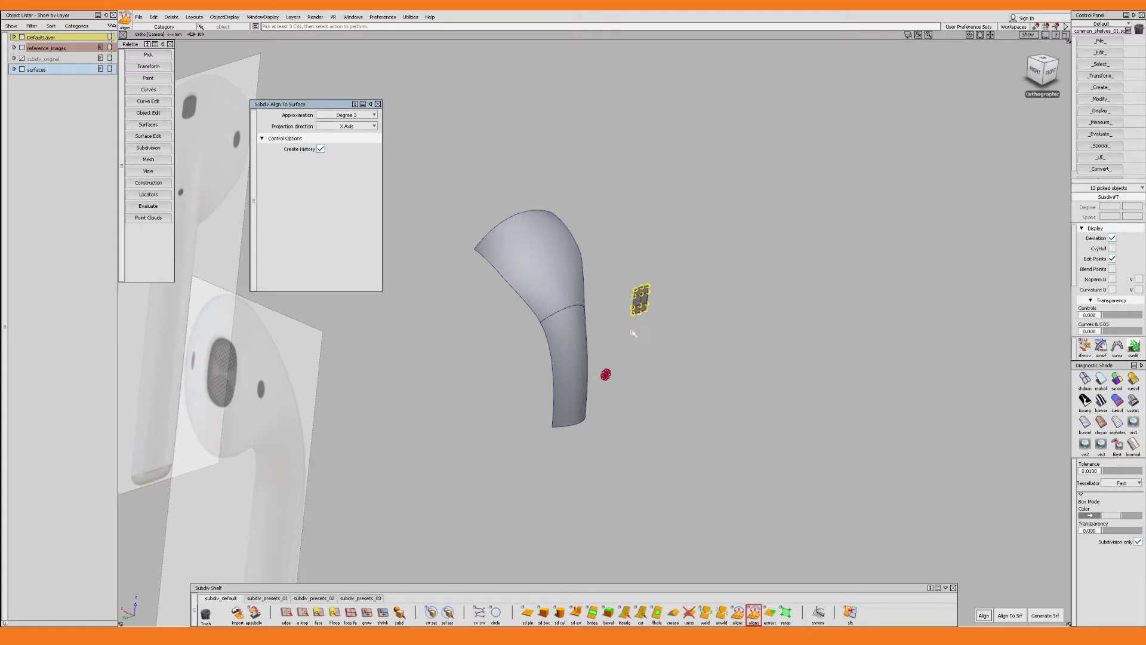
pyautogui.click(1010, 616)
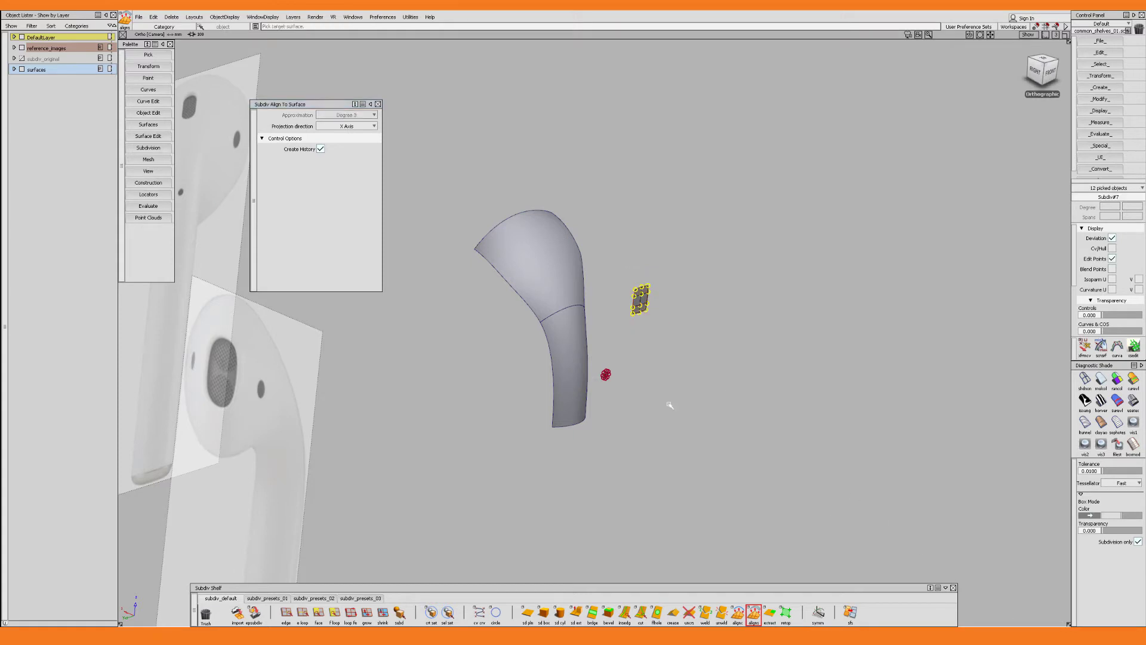
pyautogui.click(546, 280)
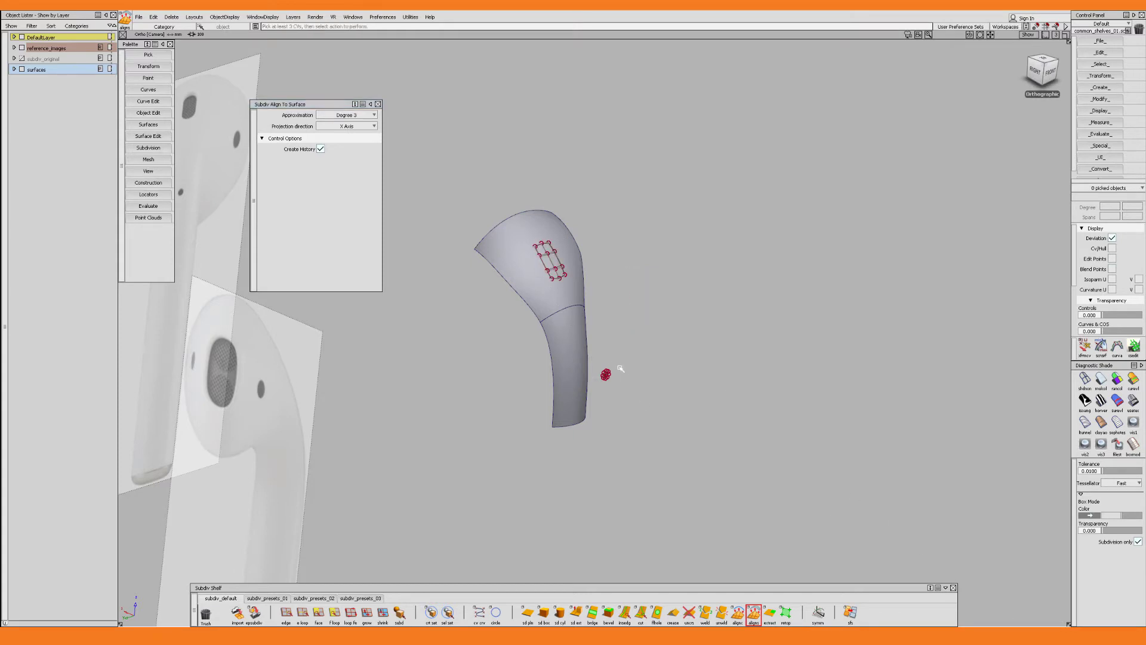
# Align the small disc's points to the stem surface with the same Align To Surface settings.
pyautogui.moveTo(601, 387); pyautogui.dragTo(626, 406)
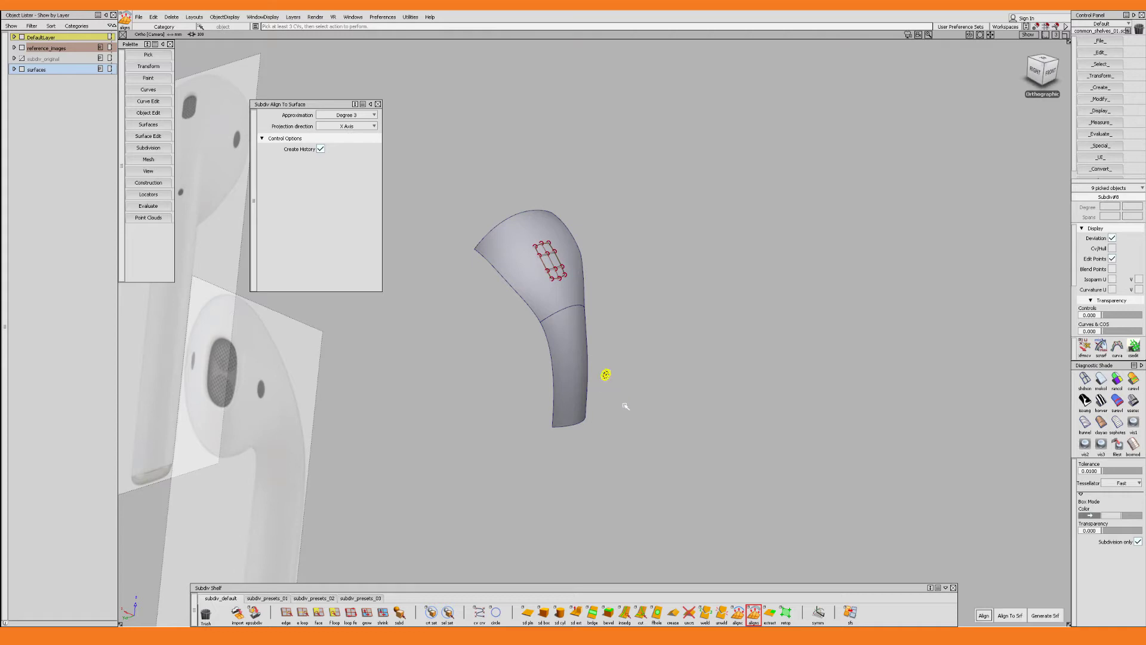
pyautogui.click(1010, 615)
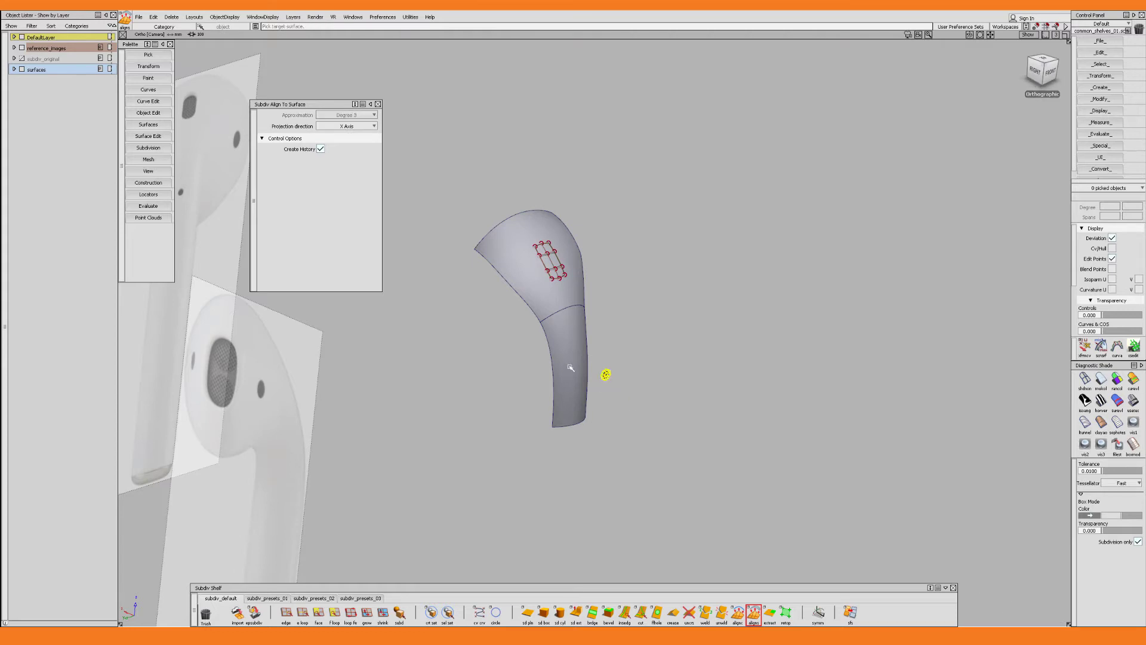
pyautogui.scroll(5, 605, 384)
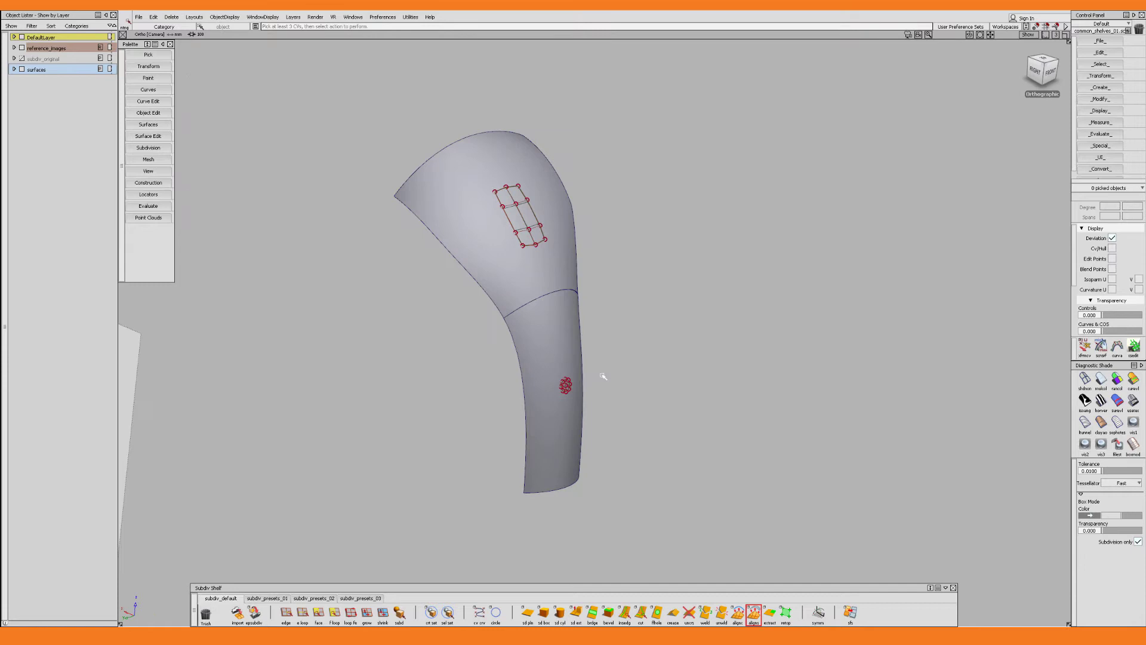
pyautogui.keyDown('alt'); pyautogui.keyDown('shift'); pyautogui.moveTo(604, 377); pyautogui.dragTo(571, 340); pyautogui.keyUp('shift'); pyautogui.keyUp('alt')
pyautogui.keyDown('alt'); pyautogui.keyDown('shift'); pyautogui.moveTo(572, 340); pyautogui.dragTo(631, 361, button='middle'); pyautogui.keyUp('shift'); pyautogui.keyUp('alt')
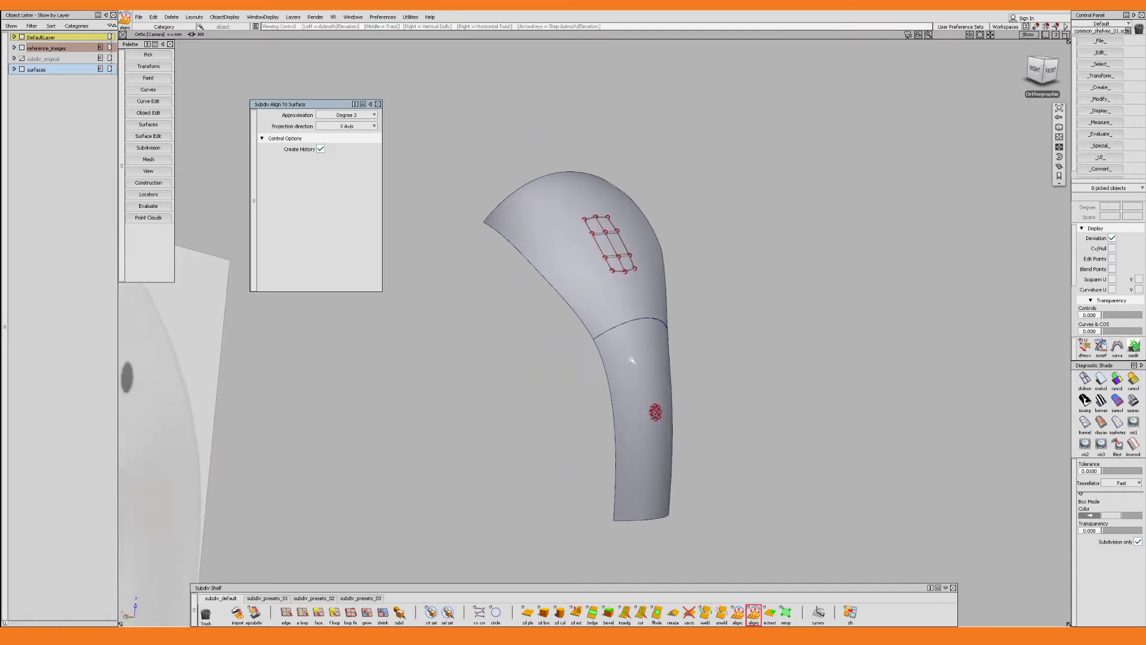
pyautogui.moveTo(631, 360)
pyautogui.keyDown('alt'); pyautogui.keyDown('shift'); pyautogui.mouseDown()
pyautogui.moveTo(631, 371)
pyautogui.moveTo(638, 351)
pyautogui.mouseUp(); pyautogui.keyUp('shift'); pyautogui.keyUp('alt')
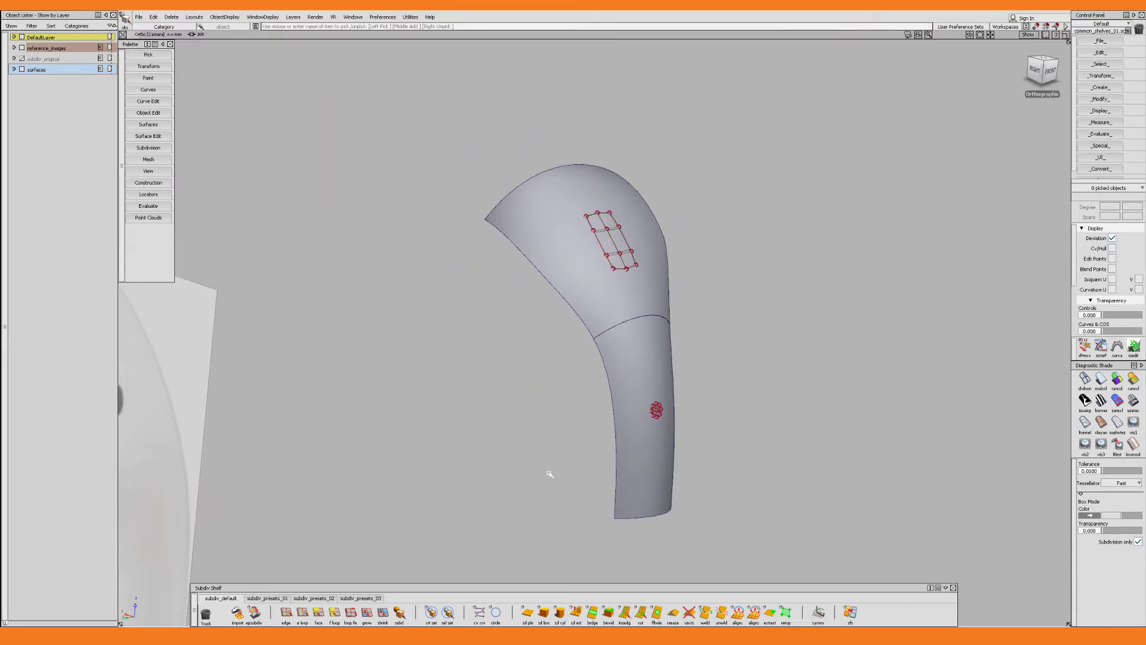
# Delete the construction history of the aligned subdiv shapes and clear the selection.
pyautogui.moveTo(549, 473); pyautogui.dragTo(565, 440)
pyautogui.hotkey('ctrl', 'h')
pyautogui.press('Return')
pyautogui.click(571, 430)
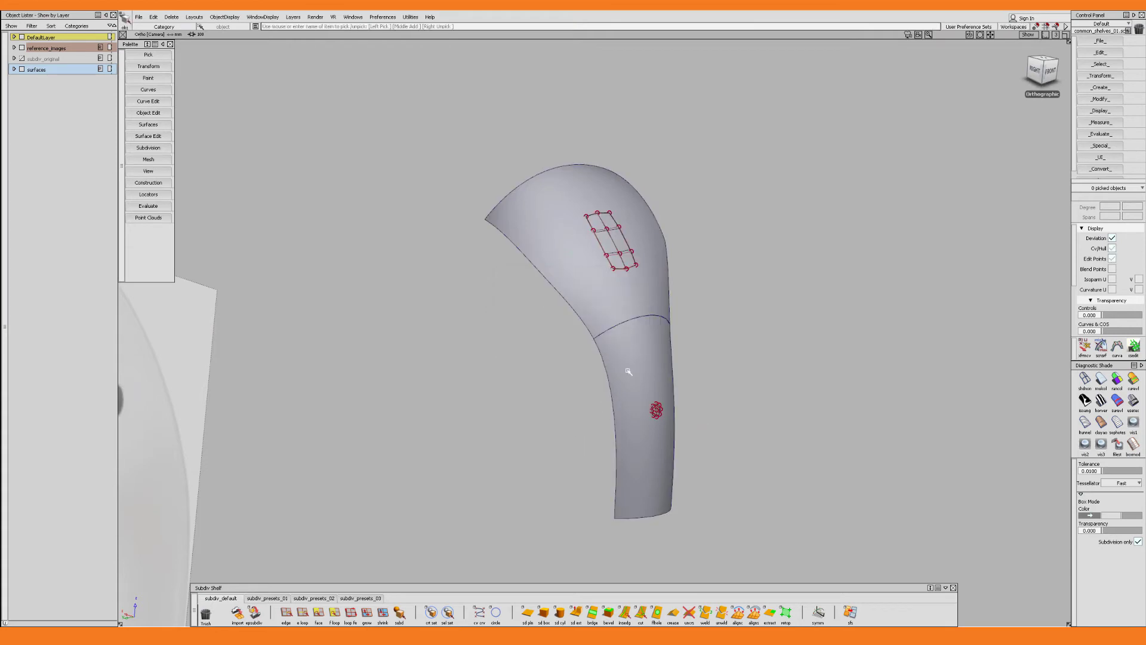
# Offset the head and stem surfaces inward with Surface Offset at a distance of 0.5.
pyautogui.keyDown('alt'); pyautogui.keyDown('shift'); pyautogui.moveTo(646, 401); pyautogui.dragTo(694, 383); pyautogui.keyUp('shift'); pyautogui.keyUp('alt')
pyautogui.click(659, 377)
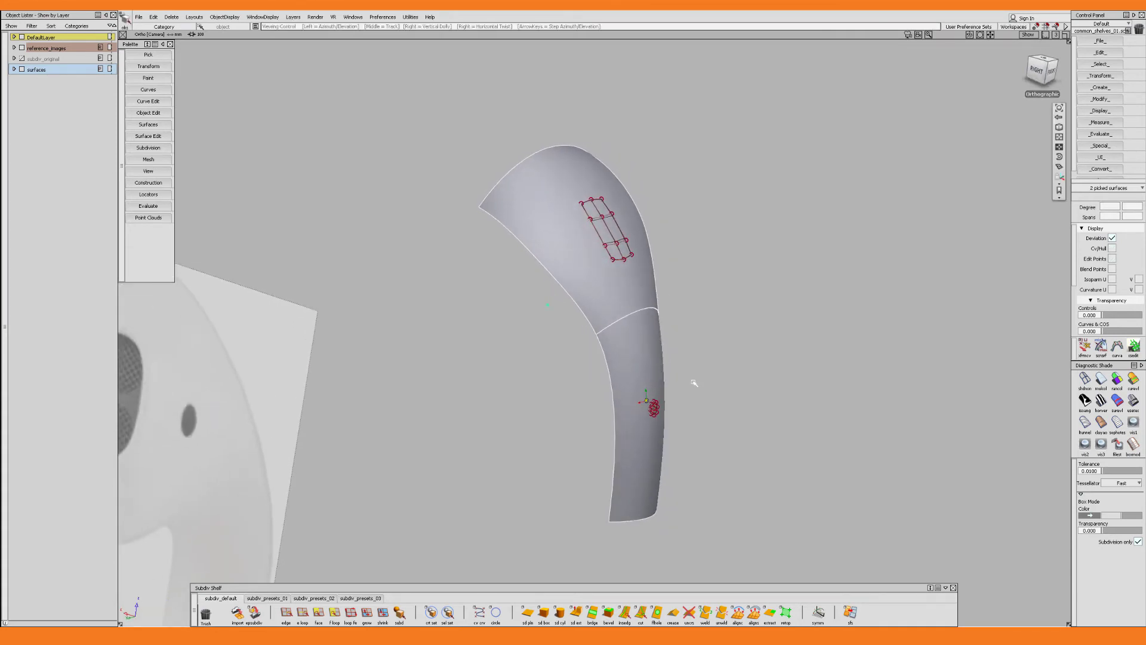
pyautogui.keyDown('alt'); pyautogui.keyDown('shift'); pyautogui.moveTo(621, 373); pyautogui.dragTo(669, 401); pyautogui.keyUp('shift'); pyautogui.keyUp('alt')
pyautogui.moveTo(587, 391); pyautogui.dragTo(463, 267)
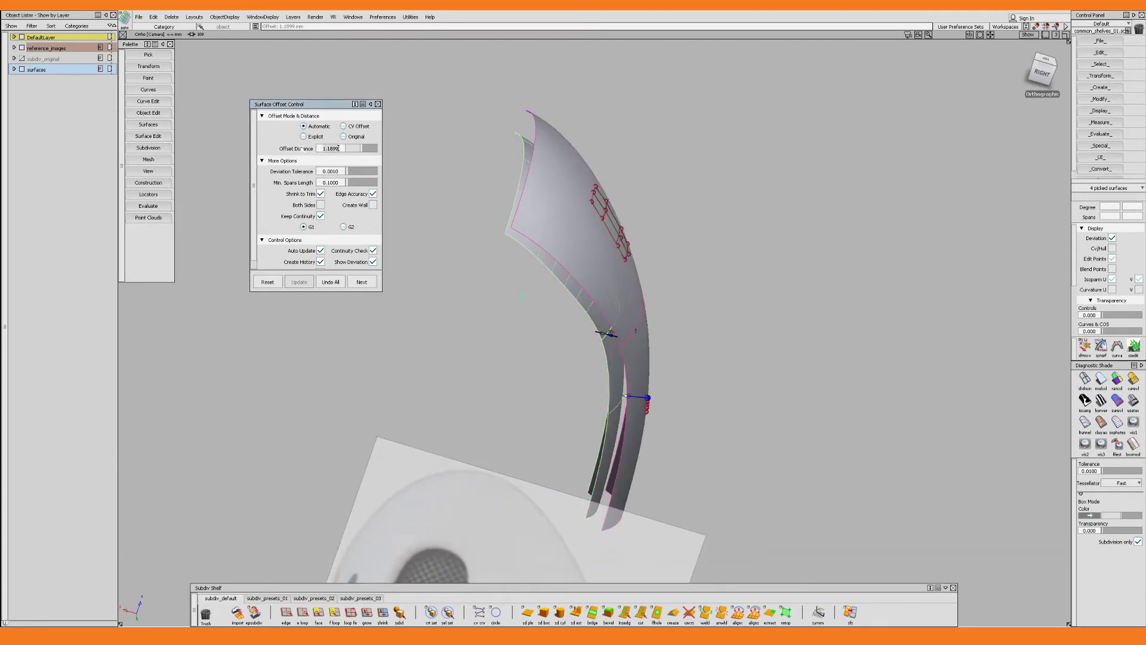
pyautogui.keyDown('alt'); pyautogui.keyDown('shift'); pyautogui.moveTo(761, 355); pyautogui.dragTo(776, 376); pyautogui.keyUp('shift'); pyautogui.keyUp('alt')
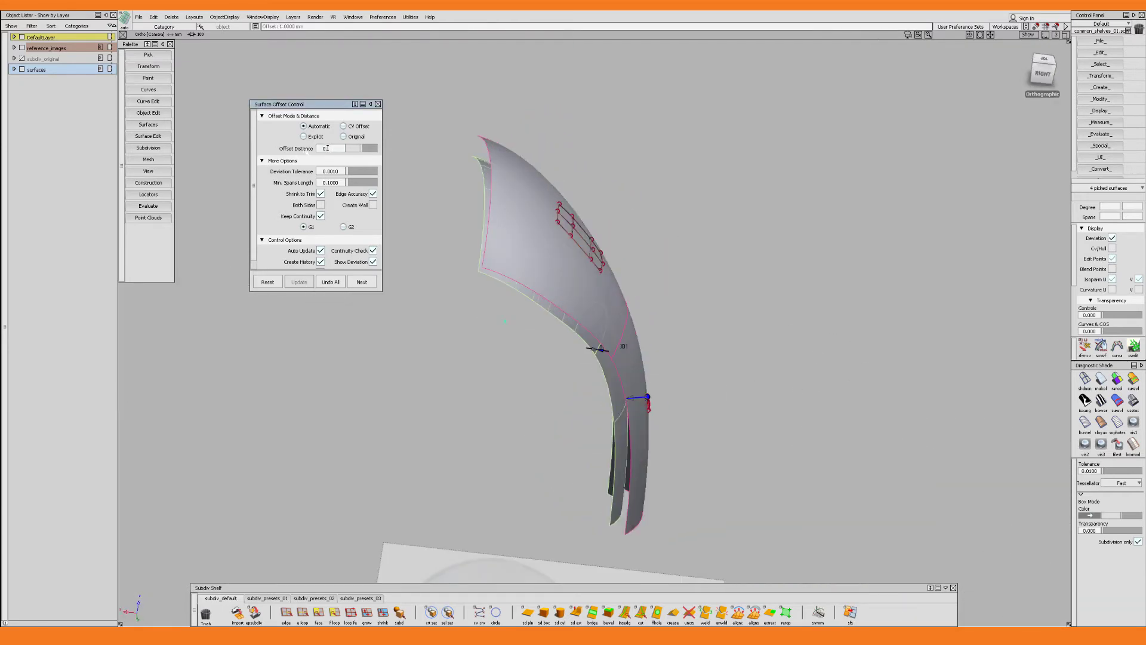
pyautogui.write('5')
pyautogui.press('Return')
pyautogui.keyDown('alt'); pyautogui.keyDown('shift'); pyautogui.moveTo(680, 274); pyautogui.dragTo(627, 284); pyautogui.keyUp('shift'); pyautogui.keyUp('alt')
pyautogui.scroll(-3, 613, 280)
# Hide the head and stem surfaces so only the two aligned subdiv shapes stay visible.
pyautogui.click(546, 331)
pyautogui.keyDown('alt'); pyautogui.keyDown('shift'); pyautogui.moveTo(546, 331); pyautogui.dragTo(695, 337); pyautogui.keyUp('shift'); pyautogui.keyUp('alt')
pyautogui.keyDown('alt'); pyautogui.keyDown('shift'); pyautogui.click(598, 328); pyautogui.keyUp('shift'); pyautogui.keyUp('alt')
pyautogui.keyDown('alt'); pyautogui.keyDown('shift'); pyautogui.moveTo(614, 376); pyautogui.dragTo(773, 324, button='right'); pyautogui.keyUp('shift'); pyautogui.keyUp('alt')
pyautogui.keyDown('alt'); pyautogui.keyDown('shift'); pyautogui.moveTo(773, 324); pyautogui.dragTo(574, 355); pyautogui.keyUp('shift'); pyautogui.keyUp('alt')
pyautogui.scroll(-4, 577, 356)
pyautogui.keyDown('alt'); pyautogui.keyDown('shift'); pyautogui.moveTo(644, 257); pyautogui.dragTo(665, 320); pyautogui.keyUp('shift'); pyautogui.keyUp('alt')
pyautogui.keyDown('ctrl'); pyautogui.keyDown('shift'); pyautogui.moveTo(664, 319); pyautogui.dragTo(663, 289, button='right'); pyautogui.keyUp('shift'); pyautogui.keyUp('ctrl')
pyautogui.scroll(2, 632, 246)
# Extrude the grille plane's outer edge loop to form a side wall.
pyautogui.keyDown('ctrl'); pyautogui.keyDown('shift'); pyautogui.moveTo(632, 246); pyautogui.dragTo(621, 252); pyautogui.keyUp('shift'); pyautogui.keyUp('ctrl')
pyautogui.click(630, 256)
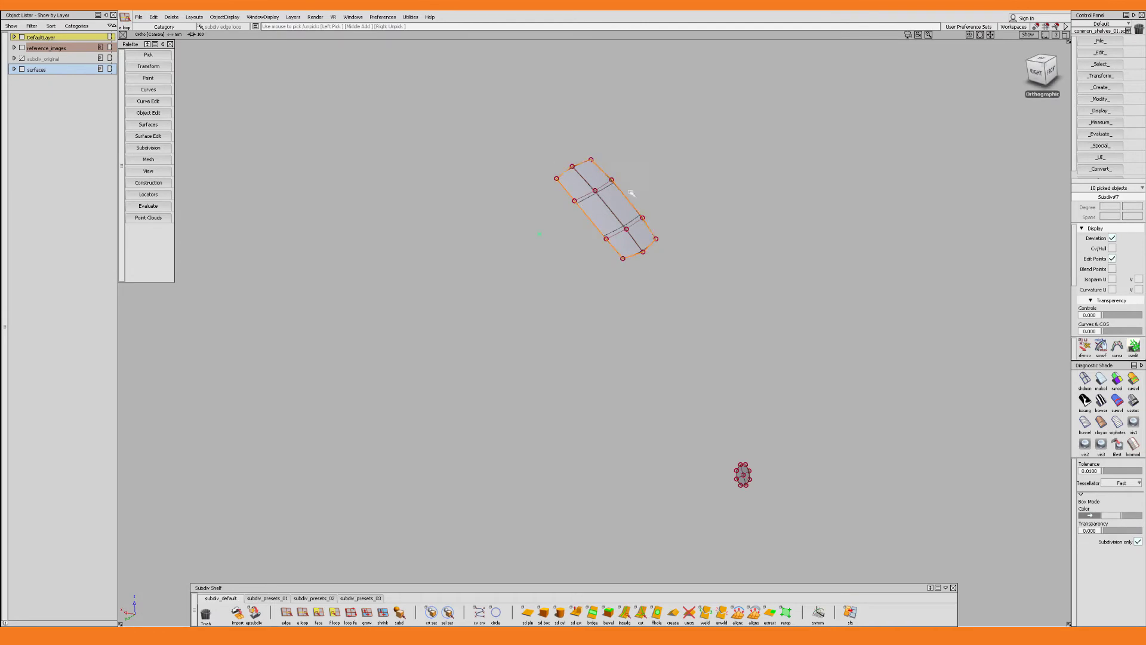
pyautogui.keyDown('alt'); pyautogui.keyDown('shift'); pyautogui.moveTo(632, 193); pyautogui.dragTo(632, 198); pyautogui.keyUp('shift'); pyautogui.keyUp('alt')
pyautogui.keyDown('ctrl'); pyautogui.keyDown('shift'); pyautogui.moveTo(632, 198); pyautogui.dragTo(653, 222, button='middle'); pyautogui.keyUp('shift'); pyautogui.keyUp('ctrl')
pyautogui.click(663, 166)
pyautogui.keyDown('alt'); pyautogui.keyDown('shift'); pyautogui.moveTo(616, 156); pyautogui.dragTo(644, 195); pyautogui.keyUp('shift'); pyautogui.keyUp('alt')
pyautogui.keyDown('alt'); pyautogui.keyDown('shift'); pyautogui.moveTo(643, 195); pyautogui.dragTo(642, 232); pyautogui.keyUp('shift'); pyautogui.keyUp('alt')
# Delete the six faces that fill the grille shape, leaving only its side wall.
pyautogui.keyDown('alt'); pyautogui.keyDown('shift'); pyautogui.moveTo(595, 176); pyautogui.dragTo(686, 236); pyautogui.keyUp('shift'); pyautogui.keyUp('alt')
pyautogui.click(620, 241)
pyautogui.click(603, 176)
pyautogui.press('Delete')
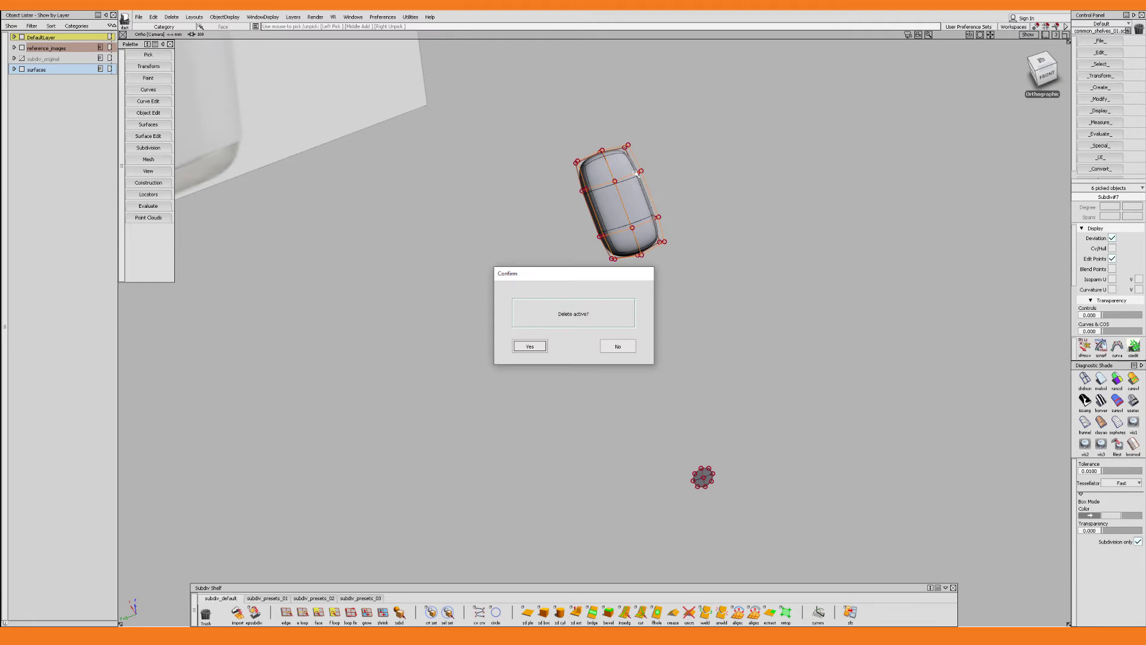
pyautogui.press('Return')
# Pick the points along one rim of the grille wall and activate Transform CV Parallel for them.
pyautogui.keyDown('alt'); pyautogui.keyDown('shift'); pyautogui.moveTo(608, 173); pyautogui.dragTo(614, 137); pyautogui.keyUp('shift'); pyautogui.keyUp('alt')
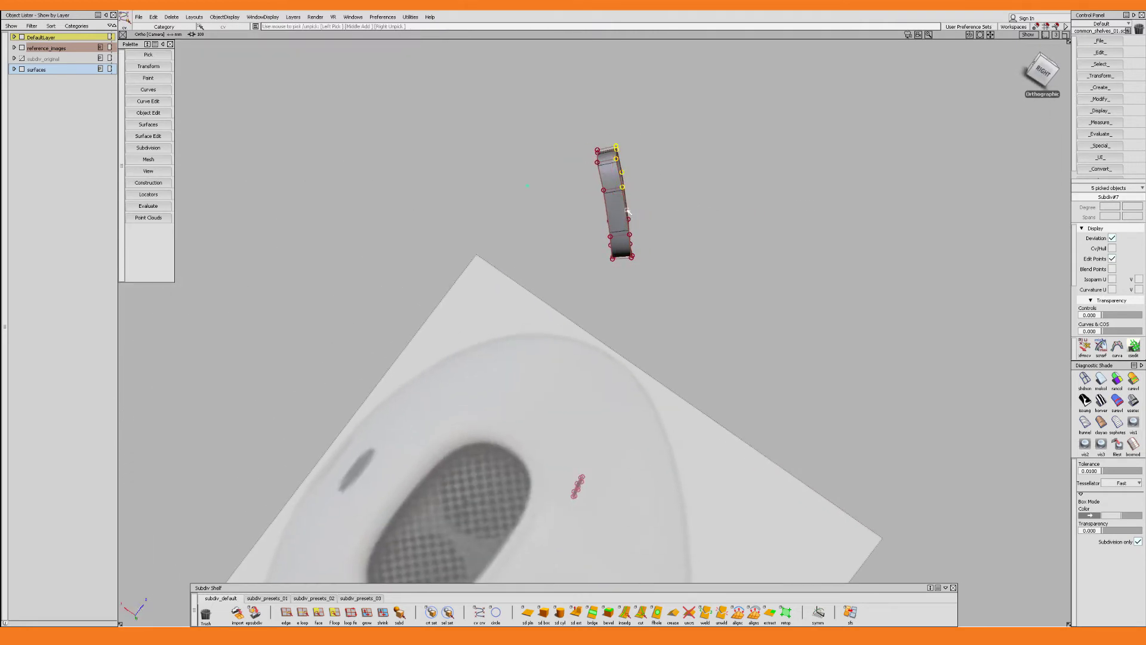
pyautogui.moveTo(650, 264); pyautogui.dragTo(650, 265)
pyautogui.keyDown('alt'); pyautogui.keyDown('shift'); pyautogui.moveTo(650, 265); pyautogui.dragTo(660, 223); pyautogui.keyUp('shift'); pyautogui.keyUp('alt')
pyautogui.keyDown('alt'); pyautogui.keyDown('shift'); pyautogui.moveTo(660, 222); pyautogui.dragTo(709, 170, button='right'); pyautogui.keyUp('shift'); pyautogui.keyUp('alt')
pyautogui.keyDown('ctrl'); pyautogui.keyDown('shift'); pyautogui.middleClick(710, 170); pyautogui.keyUp('shift'); pyautogui.keyUp('ctrl')
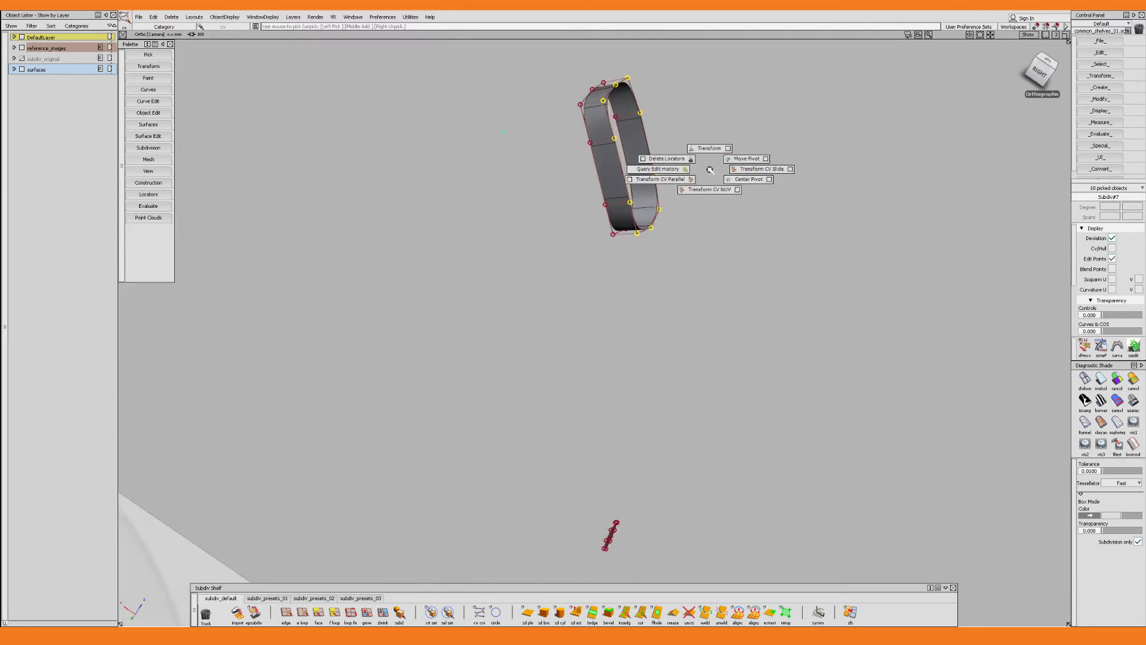
pyautogui.click(678, 178)
# Extrude the small disc's outer edge loop in Normal mode to form its side wall.
pyautogui.keyDown('alt'); pyautogui.keyDown('shift'); pyautogui.moveTo(677, 178); pyautogui.dragTo(619, 115); pyautogui.keyUp('shift'); pyautogui.keyUp('alt')
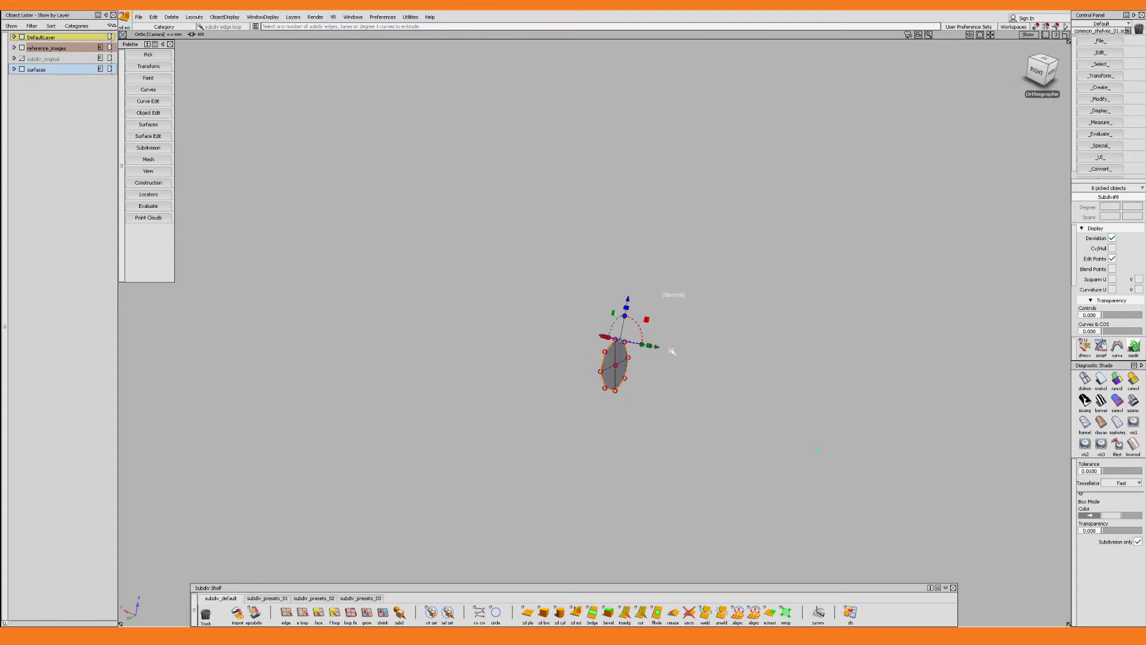
pyautogui.keyDown('alt'); pyautogui.keyDown('shift'); pyautogui.moveTo(627, 382); pyautogui.dragTo(609, 358); pyautogui.keyUp('shift'); pyautogui.keyUp('alt')
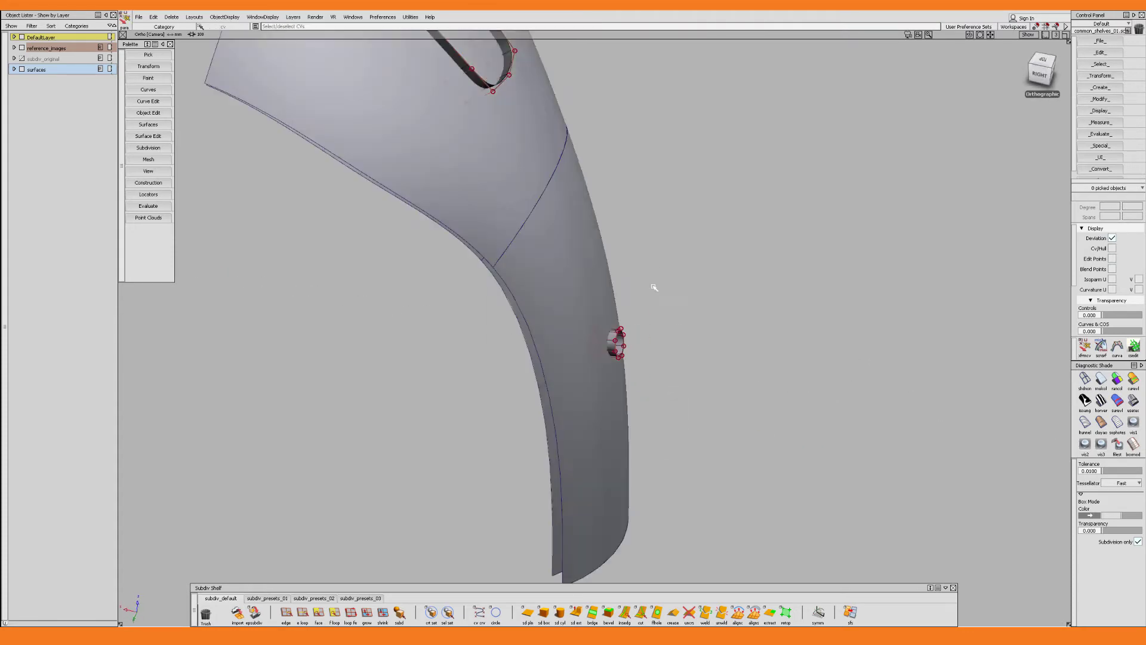
# Intersect the outer and offset surfaces with the grille wall and the small hole's wall.
pyautogui.keyDown('alt'); pyautogui.keyDown('shift'); pyautogui.moveTo(654, 287); pyautogui.dragTo(473, 399); pyautogui.keyUp('shift'); pyautogui.keyUp('alt')
pyautogui.click(535, 240)
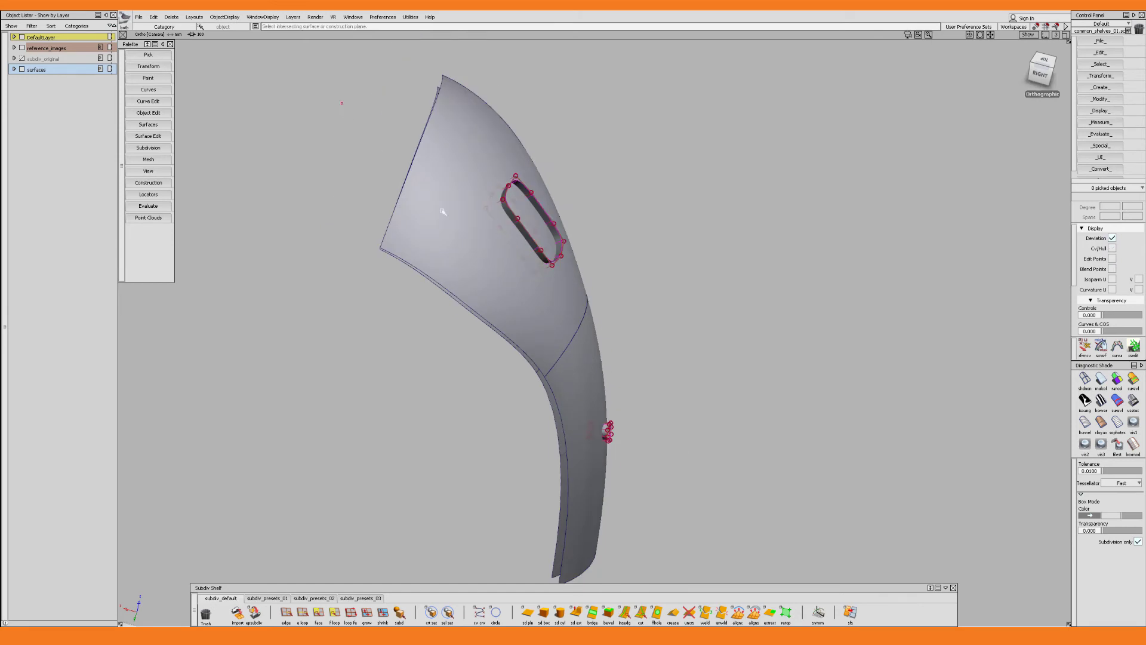
pyautogui.moveTo(340, 102); pyautogui.dragTo(705, 546)
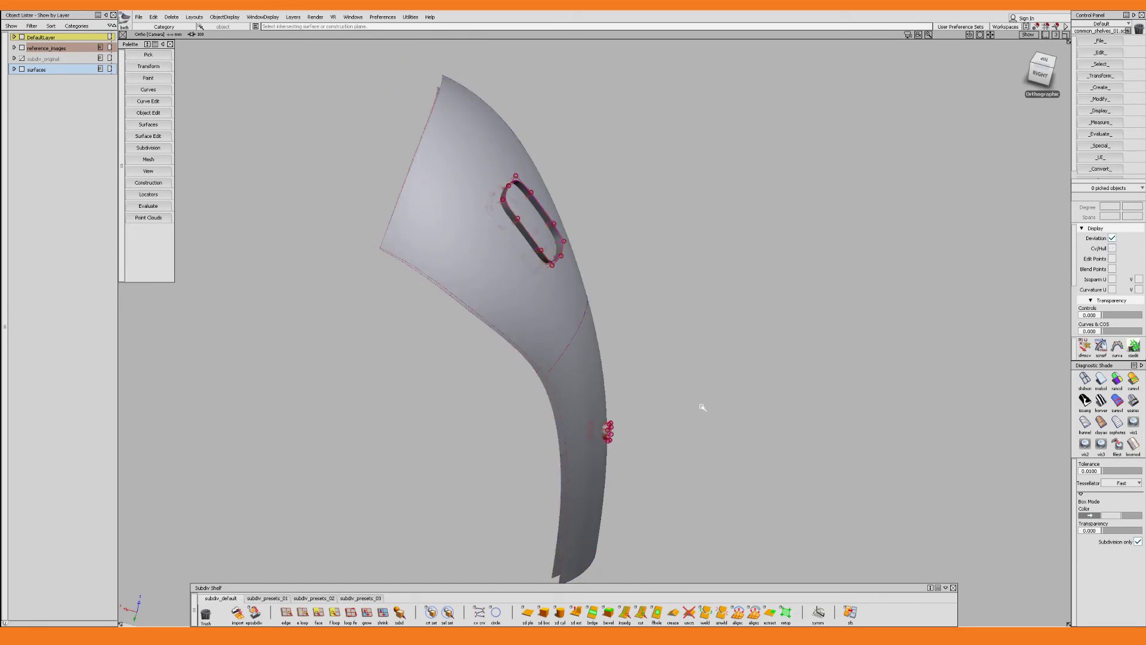
# Select all the geometry and delete its construction history.
pyautogui.keyDown('alt'); pyautogui.keyDown('shift'); pyautogui.moveTo(693, 396); pyautogui.dragTo(635, 404); pyautogui.keyUp('shift'); pyautogui.keyUp('alt')
pyautogui.hotkey('ctrl', 'a')
pyautogui.hotkey('alt', 'shift', 'd')
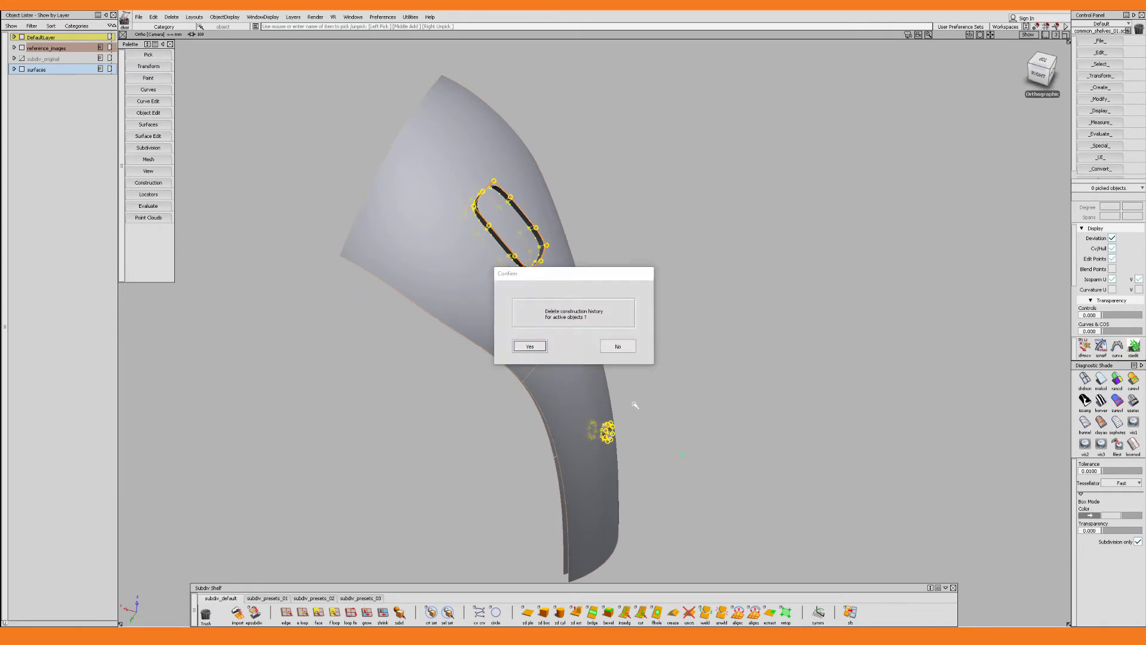
pyautogui.press('Return')
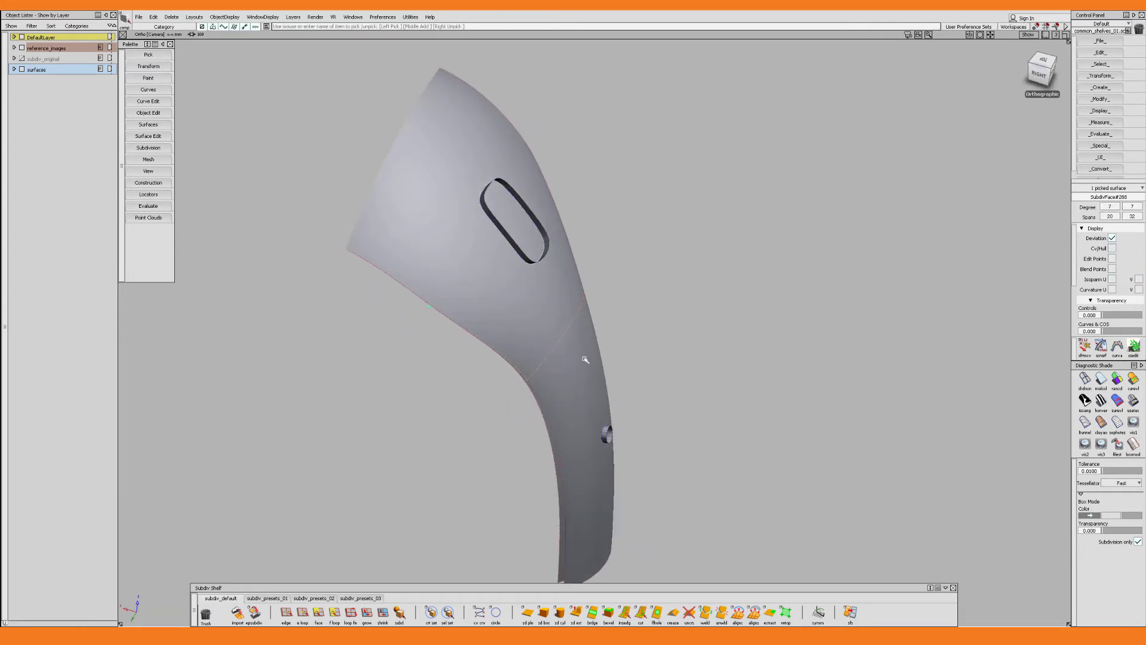
# Trim the small circular opening out of the stem surface, seen from the back.
pyautogui.keyDown('alt'); pyautogui.keyDown('shift'); pyautogui.moveTo(585, 359); pyautogui.dragTo(624, 251); pyautogui.keyUp('shift'); pyautogui.keyUp('alt')
pyautogui.keyDown('alt'); pyautogui.keyDown('shift'); pyautogui.moveTo(624, 251); pyautogui.dragTo(545, 299, button='right'); pyautogui.keyUp('shift'); pyautogui.keyUp('alt')
pyautogui.keyDown('alt'); pyautogui.keyDown('shift'); pyautogui.moveTo(545, 299); pyautogui.dragTo(601, 428); pyautogui.keyUp('shift'); pyautogui.keyUp('alt')
pyautogui.keyDown('alt'); pyautogui.keyDown('shift'); pyautogui.moveTo(601, 427); pyautogui.dragTo(597, 114, button='middle'); pyautogui.keyUp('shift'); pyautogui.keyUp('alt')
pyautogui.click(433, 390)
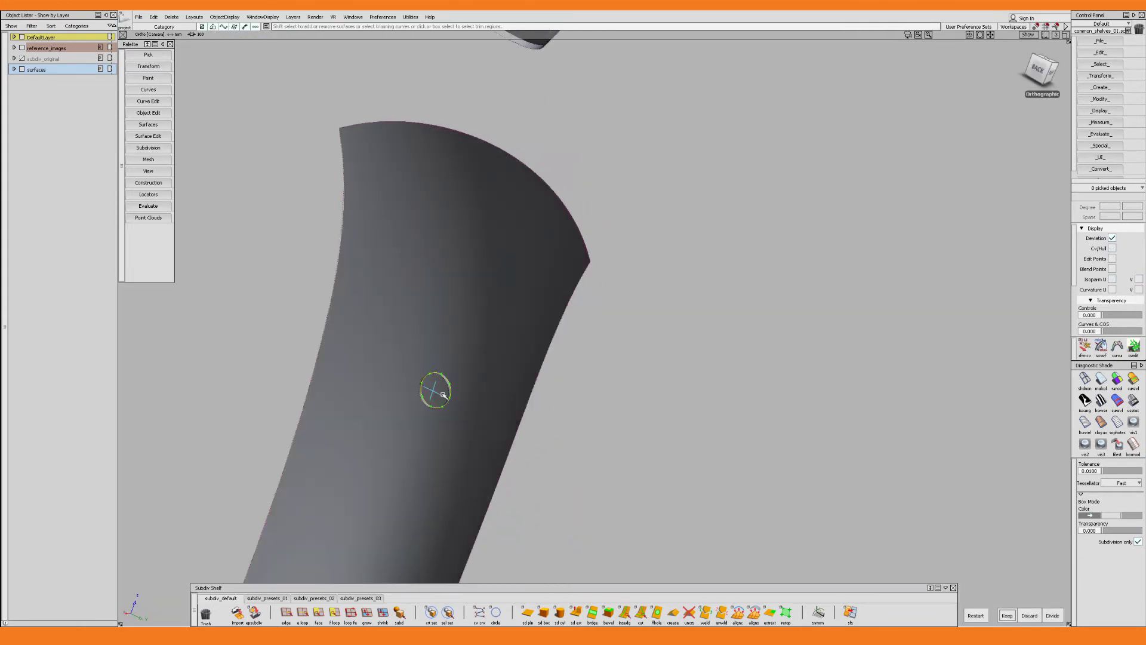
pyautogui.press('space')
# Examine the trimmed openings from the front with the subdiv_original and surfaces layers displayed together.
pyautogui.moveTo(443, 394)
pyautogui.keyDown('alt'); pyautogui.keyDown('shift'); pyautogui.mouseDown()
pyautogui.moveTo(719, 376)
pyautogui.moveTo(632, 289)
pyautogui.moveTo(578, 282)
pyautogui.moveTo(503, 184)
pyautogui.moveTo(627, 478)
pyautogui.mouseUp(); pyautogui.keyUp('shift'); pyautogui.keyUp('alt')
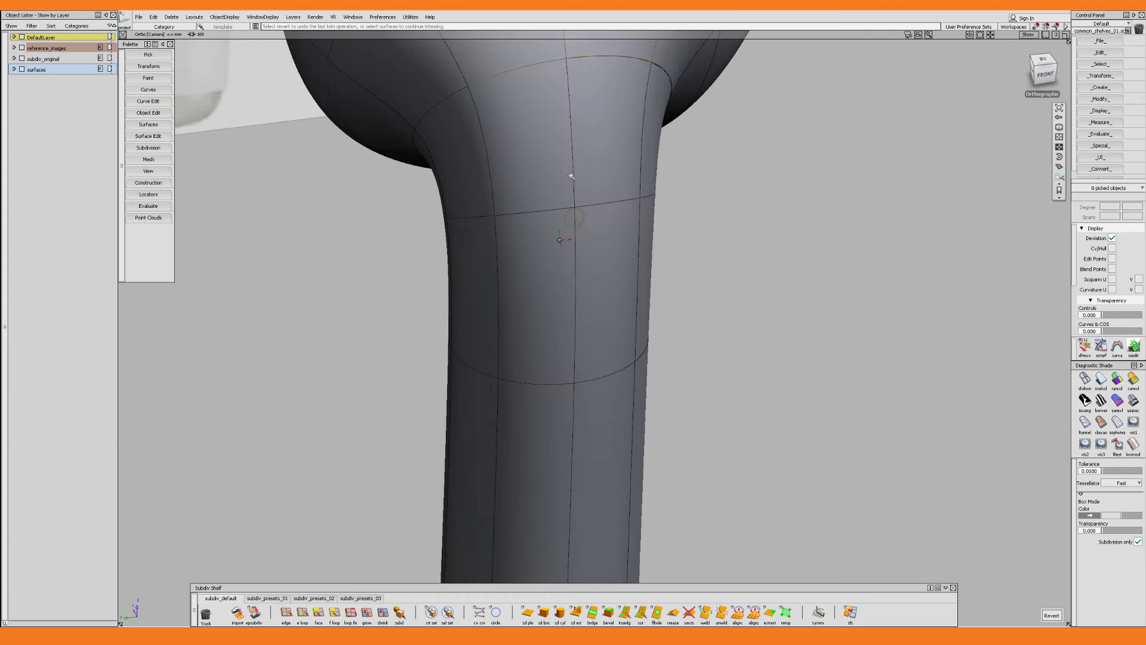
pyautogui.click(1052, 615)
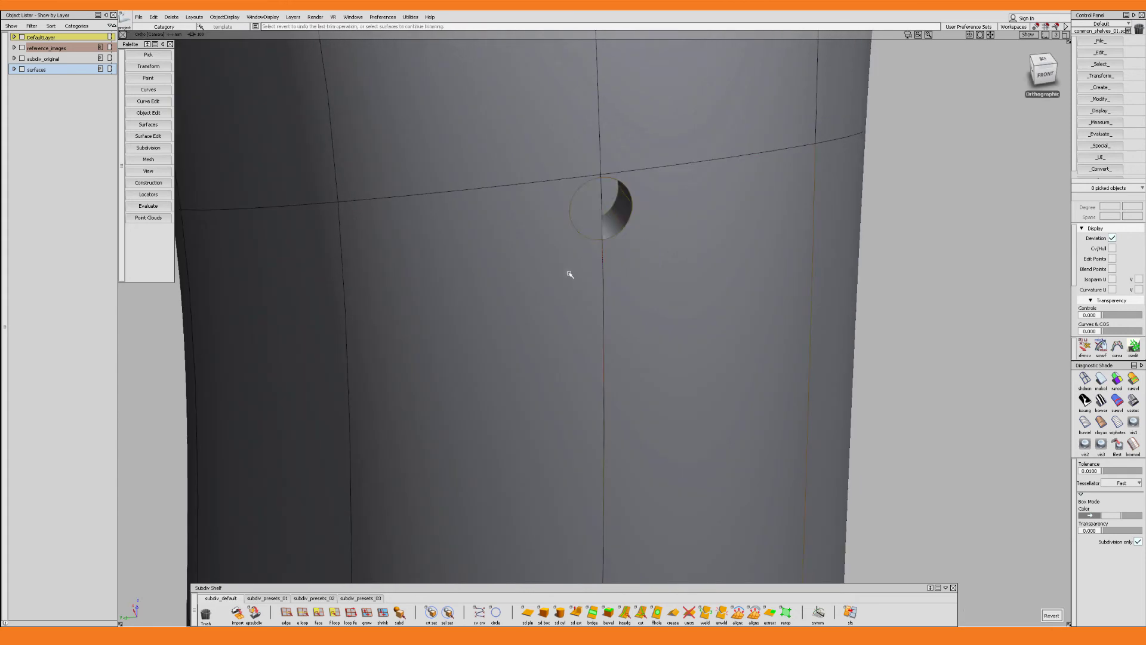
pyautogui.keyDown('alt'); pyautogui.keyDown('shift'); pyautogui.moveTo(650, 299); pyautogui.dragTo(611, 324, button='right'); pyautogui.keyUp('shift'); pyautogui.keyUp('alt')
pyautogui.keyDown('alt'); pyautogui.keyDown('shift'); pyautogui.moveTo(611, 325); pyautogui.dragTo(639, 399); pyautogui.keyUp('shift'); pyautogui.keyUp('alt')
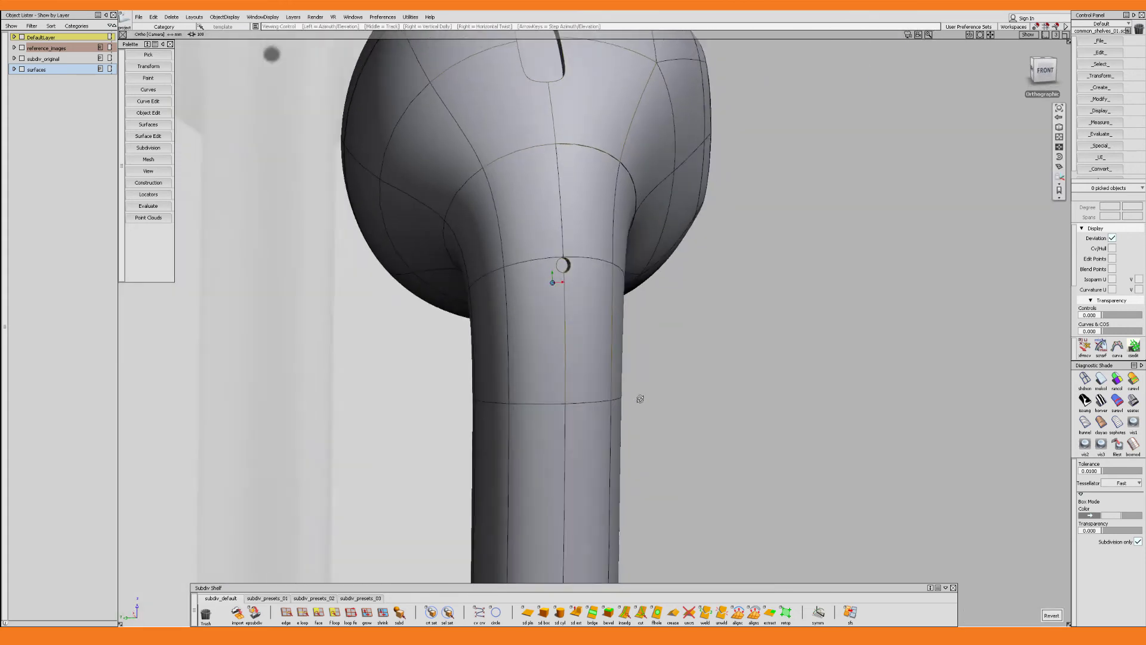
# Project the small sensor circle along the front view onto the earbud head as a curve on surface with history.
pyautogui.keyDown('alt'); pyautogui.keyDown('shift'); pyautogui.moveTo(640, 399); pyautogui.dragTo(594, 402, button='right'); pyautogui.keyUp('shift'); pyautogui.keyUp('alt')
pyautogui.keyDown('alt'); pyautogui.keyDown('shift'); pyautogui.moveTo(593, 401); pyautogui.dragTo(601, 400); pyautogui.keyUp('shift'); pyautogui.keyUp('alt')
pyautogui.keyDown('alt'); pyautogui.keyDown('shift'); pyautogui.moveTo(604, 373); pyautogui.dragTo(638, 346); pyautogui.keyUp('shift'); pyautogui.keyUp('alt')
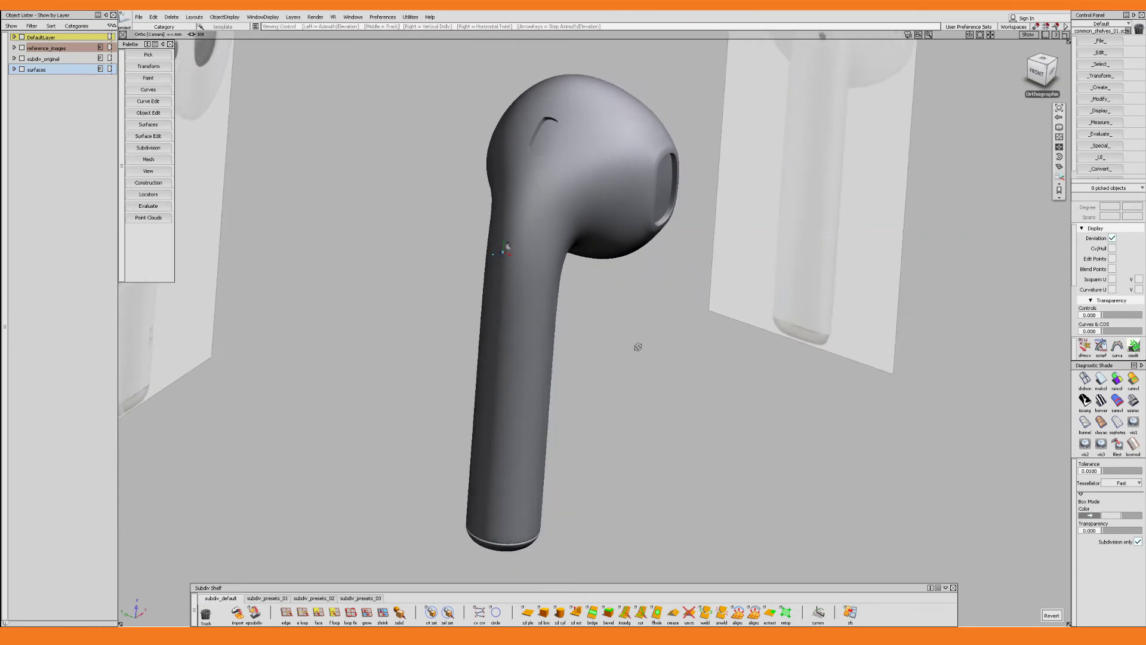
pyautogui.press('F7')
pyautogui.hotkey('ctrl', '5')
pyautogui.keyDown('alt'); pyautogui.keyDown('shift'); pyautogui.moveTo(673, 355); pyautogui.dragTo(721, 315, button='right'); pyautogui.keyUp('shift'); pyautogui.keyUp('alt')
pyautogui.keyDown('alt'); pyautogui.keyDown('shift'); pyautogui.moveTo(722, 315); pyautogui.dragTo(540, 356, button='middle'); pyautogui.keyUp('shift'); pyautogui.keyUp('alt')
pyautogui.keyDown('alt'); pyautogui.keyDown('shift'); pyautogui.moveTo(540, 357); pyautogui.dragTo(567, 330, button='right'); pyautogui.keyUp('shift'); pyautogui.keyUp('alt')
pyautogui.click(588, 281)
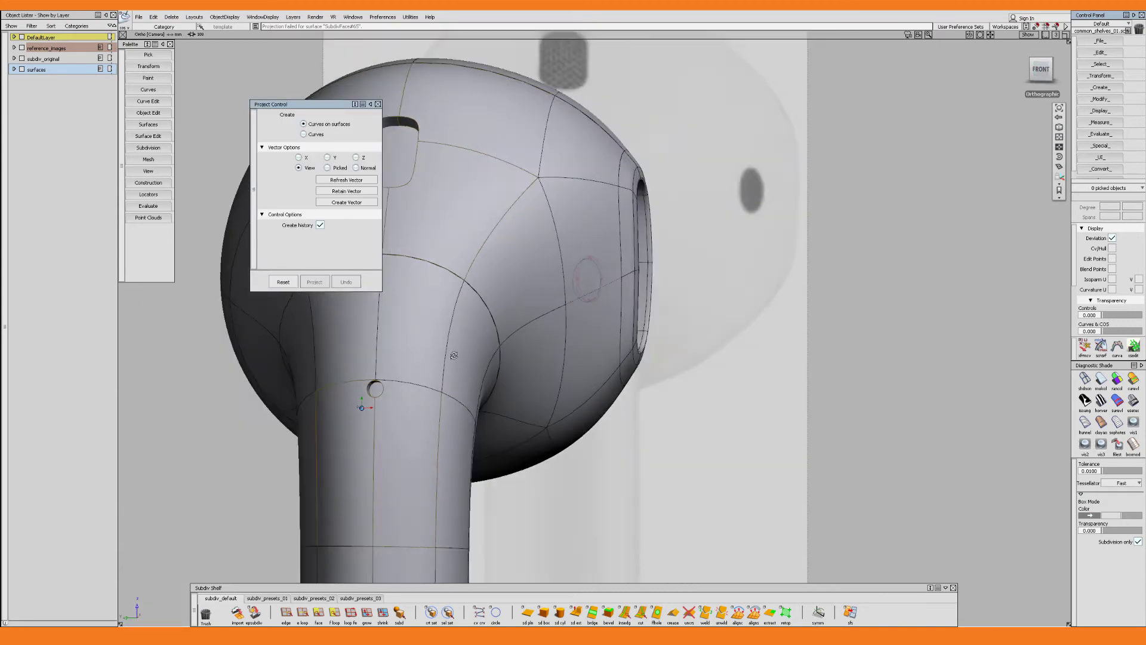
# Delete the source circle floating in front of the head surface.
pyautogui.click(644, 291)
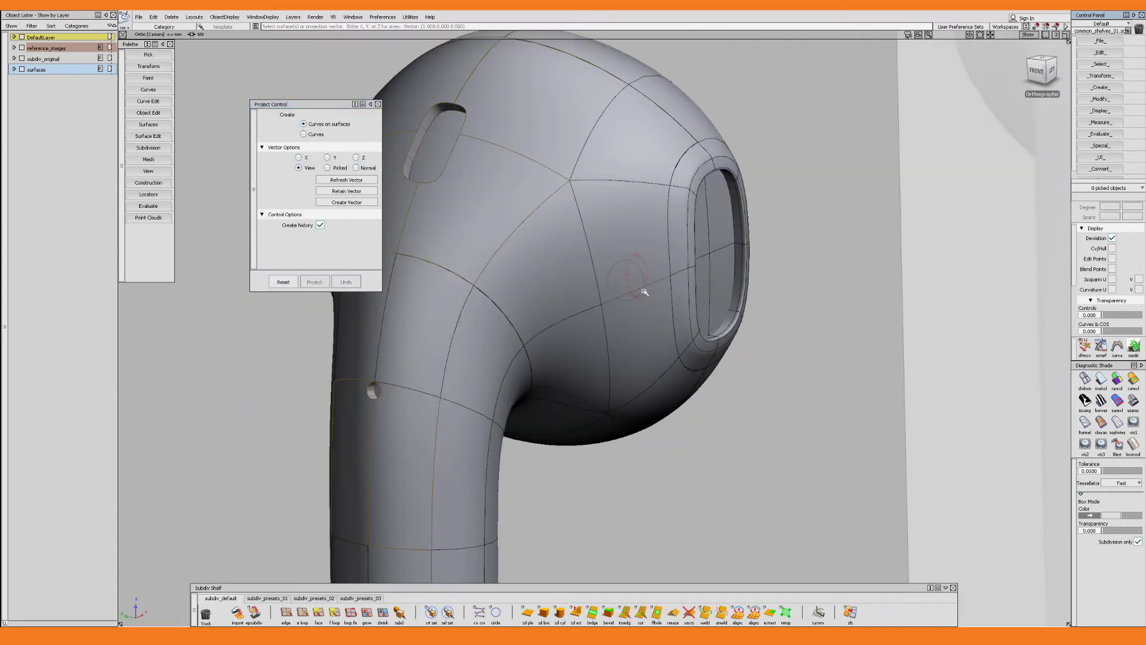
pyautogui.moveTo(689, 211); pyautogui.dragTo(688, 327)
pyautogui.press('Delete')
pyautogui.press('Return')
# Divide the two head surfaces along the projected circle so the sensor area becomes separate surface pieces.
pyautogui.keyDown('alt'); pyautogui.keyDown('shift'); pyautogui.moveTo(689, 328); pyautogui.dragTo(708, 285, button='right'); pyautogui.keyUp('shift'); pyautogui.keyUp('alt')
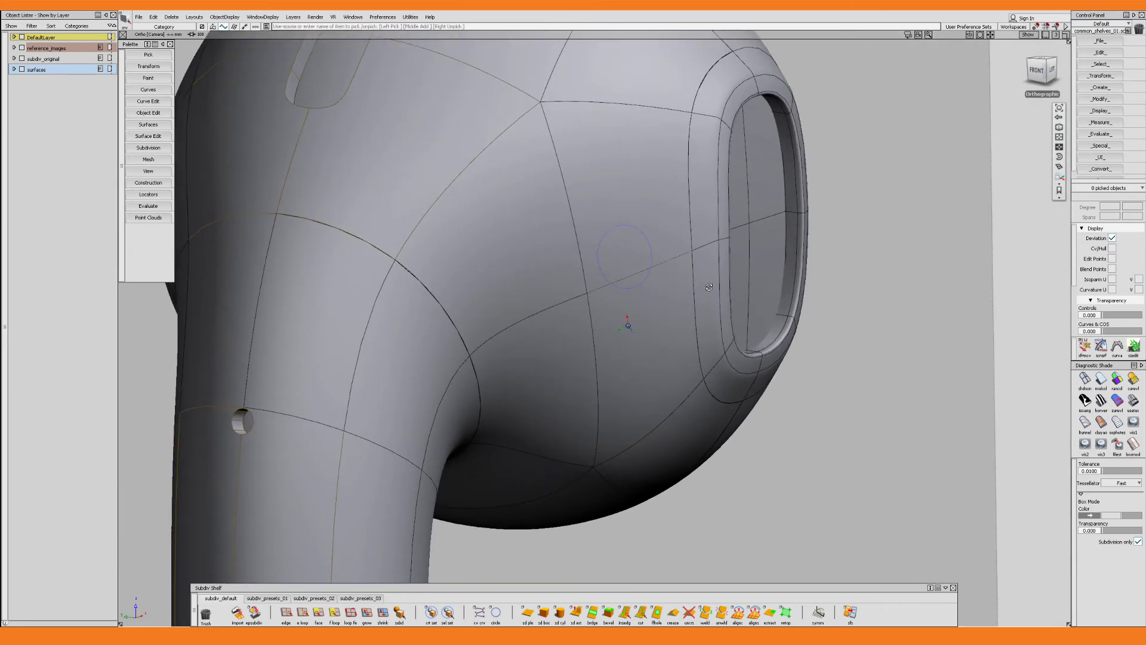
pyautogui.keyDown('alt'); pyautogui.keyDown('shift'); pyautogui.moveTo(708, 285); pyautogui.dragTo(646, 289); pyautogui.keyUp('shift'); pyautogui.keyUp('alt')
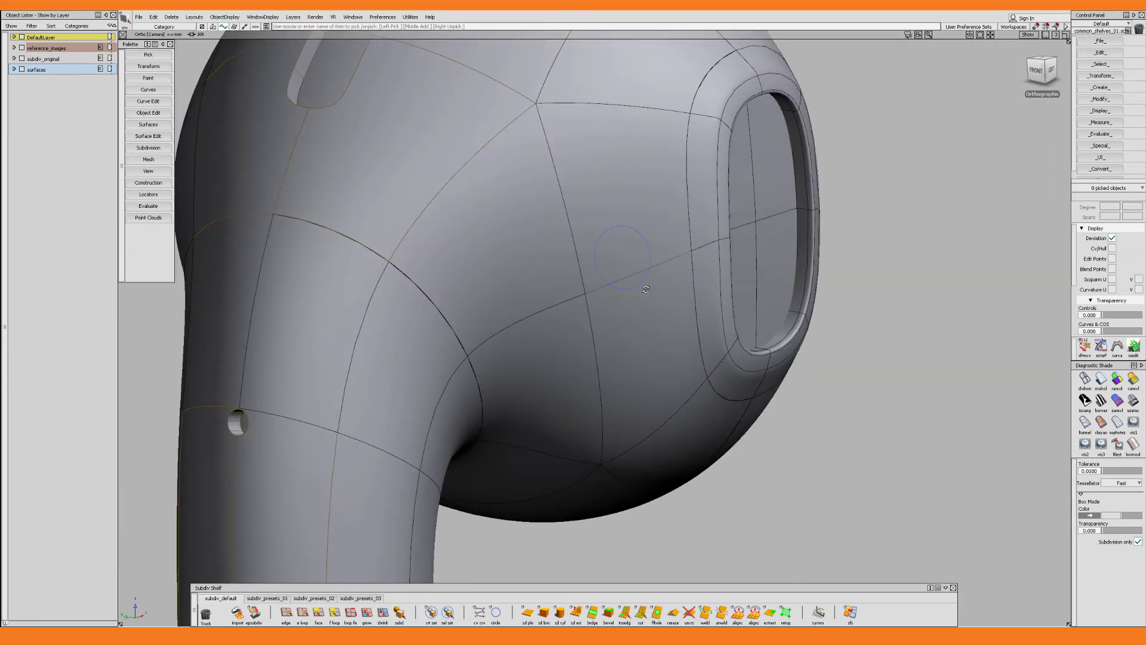
pyautogui.scroll(1, 647, 290)
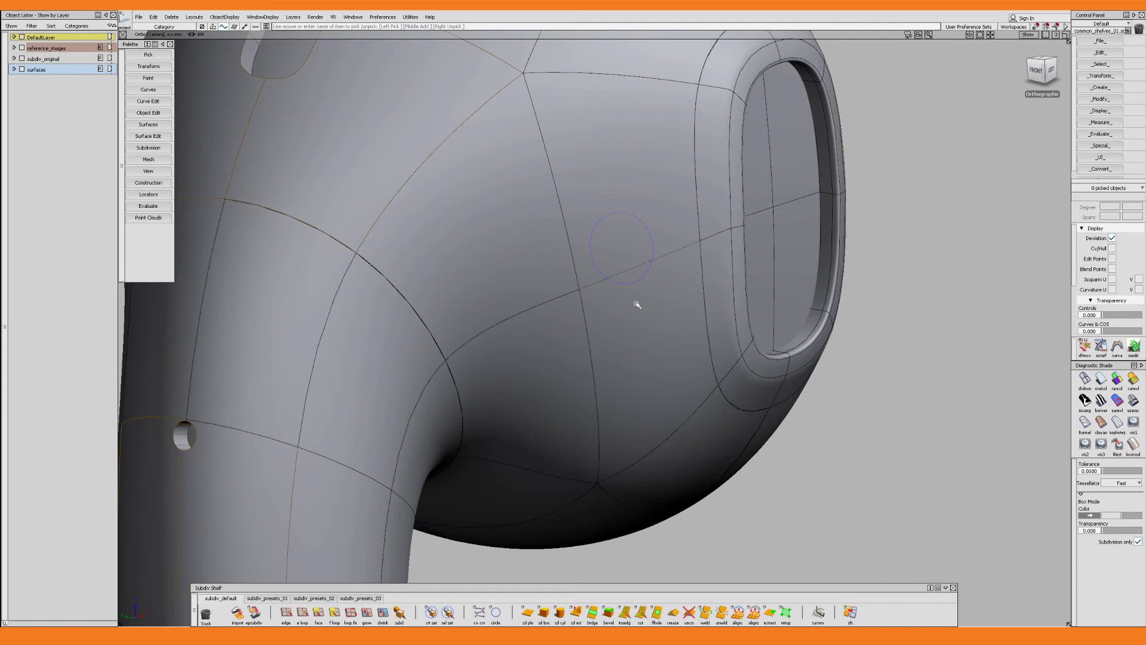
pyautogui.click(645, 261)
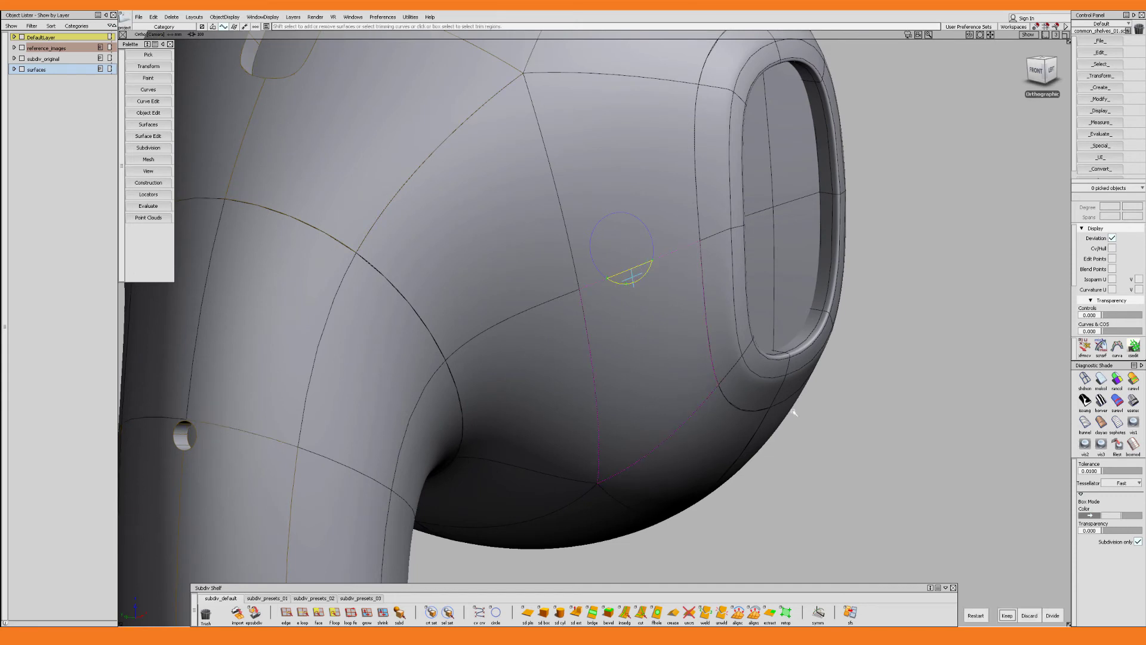
pyautogui.click(1051, 615)
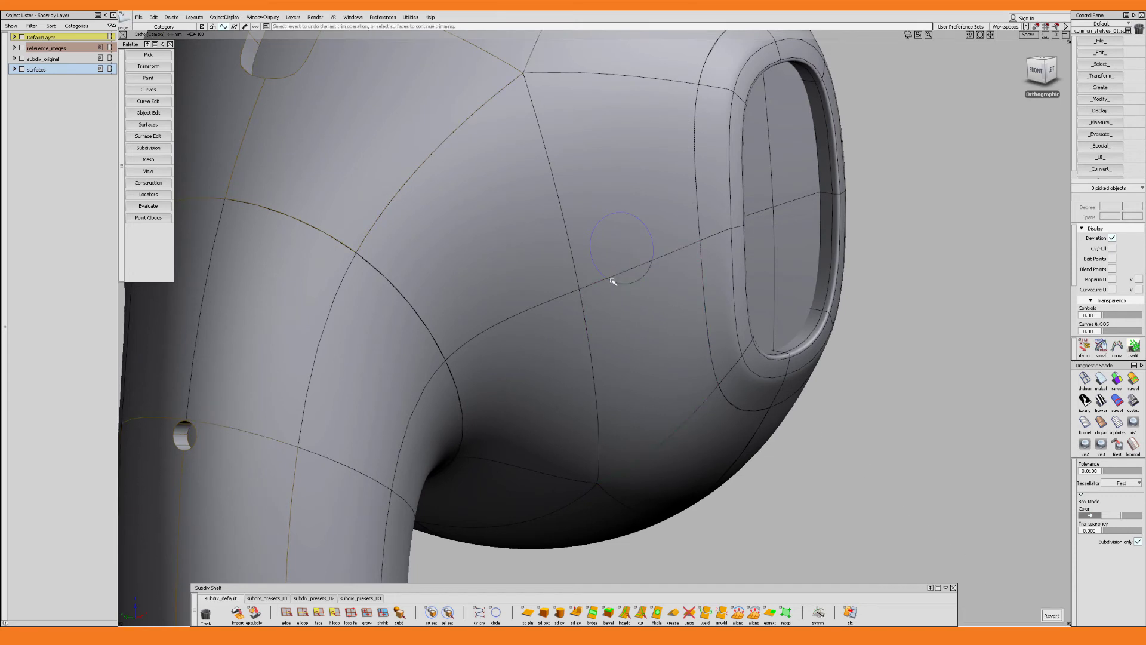
pyautogui.click(629, 255)
pyautogui.click(1052, 616)
pyautogui.keyDown('alt'); pyautogui.keyDown('shift'); pyautogui.moveTo(626, 256); pyautogui.dragTo(624, 256); pyautogui.keyUp('shift'); pyautogui.keyUp('alt')
pyautogui.keyDown('ctrl'); pyautogui.keyDown('shift'); pyautogui.moveTo(625, 257); pyautogui.dragTo(665, 289); pyautogui.keyUp('shift'); pyautogui.keyUp('ctrl')
pyautogui.click(627, 262)
# Hide the reference images and inspect the shaded earbud from the side and back without surface edges.
pyautogui.keyDown('alt'); pyautogui.keyDown('shift'); pyautogui.moveTo(664, 289); pyautogui.dragTo(635, 341, button='right'); pyautogui.keyUp('shift'); pyautogui.keyUp('alt')
pyautogui.keyDown('alt'); pyautogui.keyDown('shift'); pyautogui.moveTo(634, 340); pyautogui.dragTo(614, 254, button='middle'); pyautogui.keyUp('shift'); pyautogui.keyUp('alt')
pyautogui.keyDown('alt'); pyautogui.keyDown('shift'); pyautogui.moveTo(614, 253); pyautogui.dragTo(605, 333, button='right'); pyautogui.keyUp('shift'); pyautogui.keyUp('alt')
pyautogui.keyDown('alt'); pyautogui.keyDown('shift'); pyautogui.moveTo(606, 333); pyautogui.dragTo(596, 293, button='middle'); pyautogui.keyUp('shift'); pyautogui.keyUp('alt')
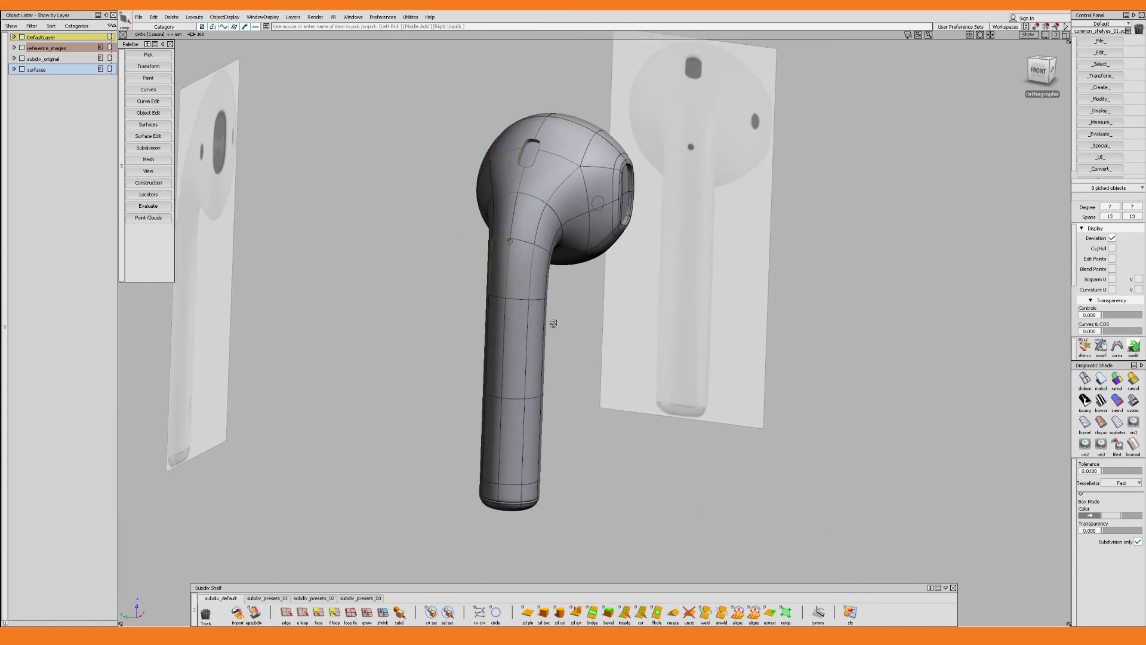
pyautogui.keyDown('alt'); pyautogui.keyDown('shift'); pyautogui.moveTo(553, 322); pyautogui.dragTo(559, 323); pyautogui.keyUp('shift'); pyautogui.keyUp('alt')
pyautogui.click(559, 323)
pyautogui.hotkey('alt', 't')
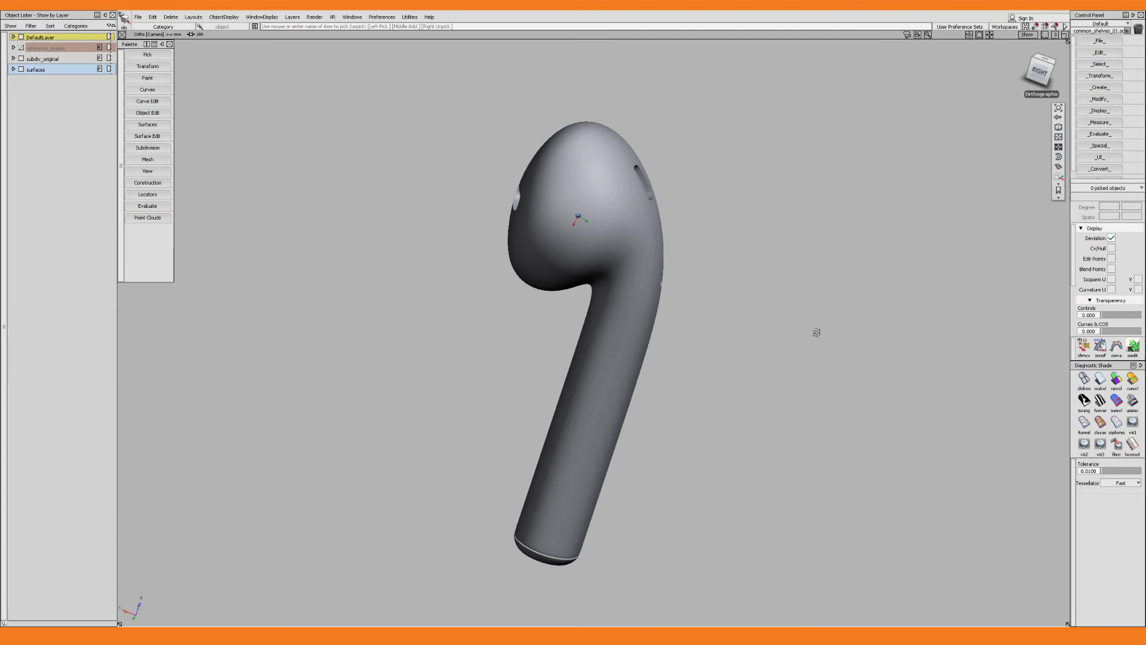
pyautogui.keyDown('alt'); pyautogui.keyDown('shift'); pyautogui.moveTo(817, 333); pyautogui.dragTo(786, 378); pyautogui.keyUp('shift'); pyautogui.keyUp('alt')
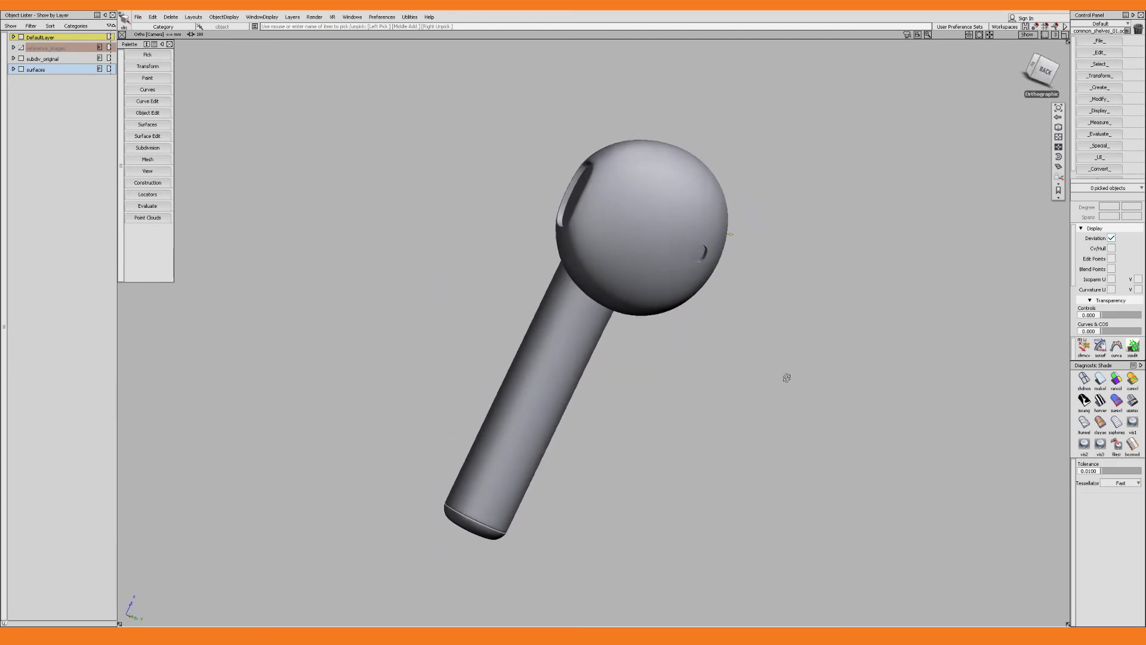
# Build a G1 tangent surface fillet with 0.2 chordal length around the rounded slot on the back of the head.
pyautogui.hotkey('alt', 'm')
pyautogui.moveTo(629, 219)
pyautogui.keyDown('alt'); pyautogui.keyDown('shift'); pyautogui.mouseDown()
pyautogui.moveTo(563, 276)
pyautogui.moveTo(667, 332)
pyautogui.moveTo(582, 227)
pyautogui.mouseUp(); pyautogui.keyUp('shift'); pyautogui.keyUp('alt')
pyautogui.keyDown('alt'); pyautogui.keyDown('shift'); pyautogui.moveTo(693, 249); pyautogui.dragTo(745, 257); pyautogui.keyUp('shift'); pyautogui.keyUp('alt')
pyautogui.keyDown('alt'); pyautogui.keyDown('shift'); pyautogui.moveTo(696, 224); pyautogui.dragTo(757, 202, button='right'); pyautogui.keyUp('shift'); pyautogui.keyUp('alt')
pyautogui.keyDown('alt'); pyautogui.keyDown('shift'); pyautogui.moveTo(749, 228); pyautogui.dragTo(685, 302, button='middle'); pyautogui.keyUp('shift'); pyautogui.keyUp('alt')
pyautogui.keyDown('alt'); pyautogui.keyDown('shift'); pyautogui.moveTo(685, 302); pyautogui.dragTo(732, 307, button='right'); pyautogui.keyUp('shift'); pyautogui.keyUp('alt')
pyautogui.keyDown('alt'); pyautogui.keyDown('shift'); pyautogui.moveTo(732, 307); pyautogui.dragTo(760, 307); pyautogui.keyUp('shift'); pyautogui.keyUp('alt')
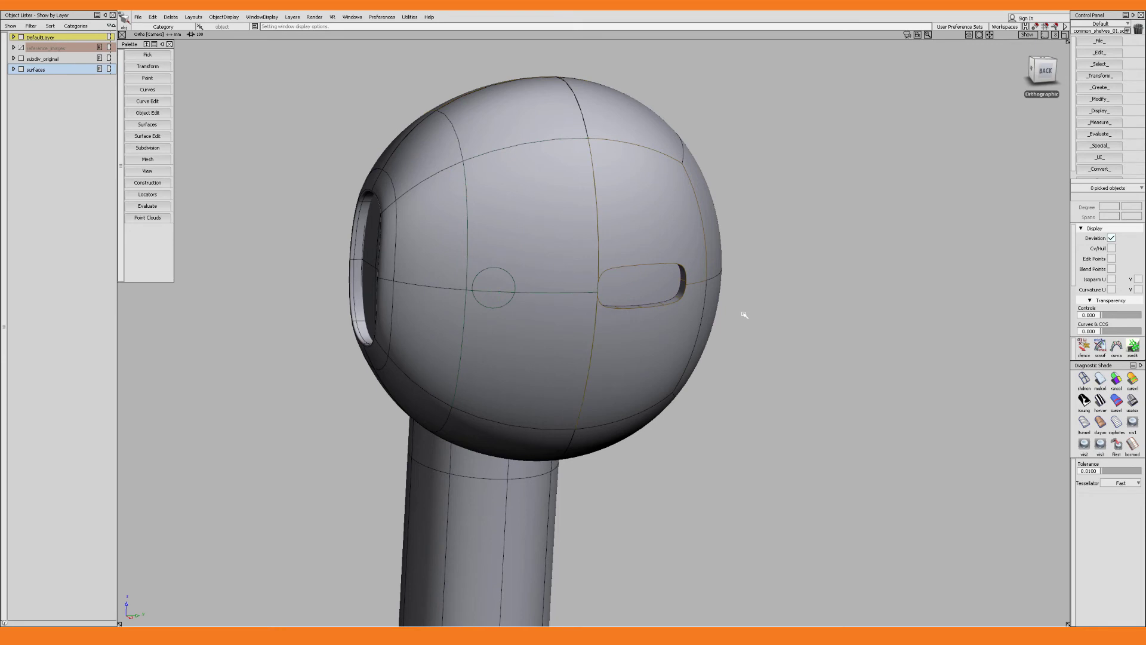
pyautogui.click(653, 281)
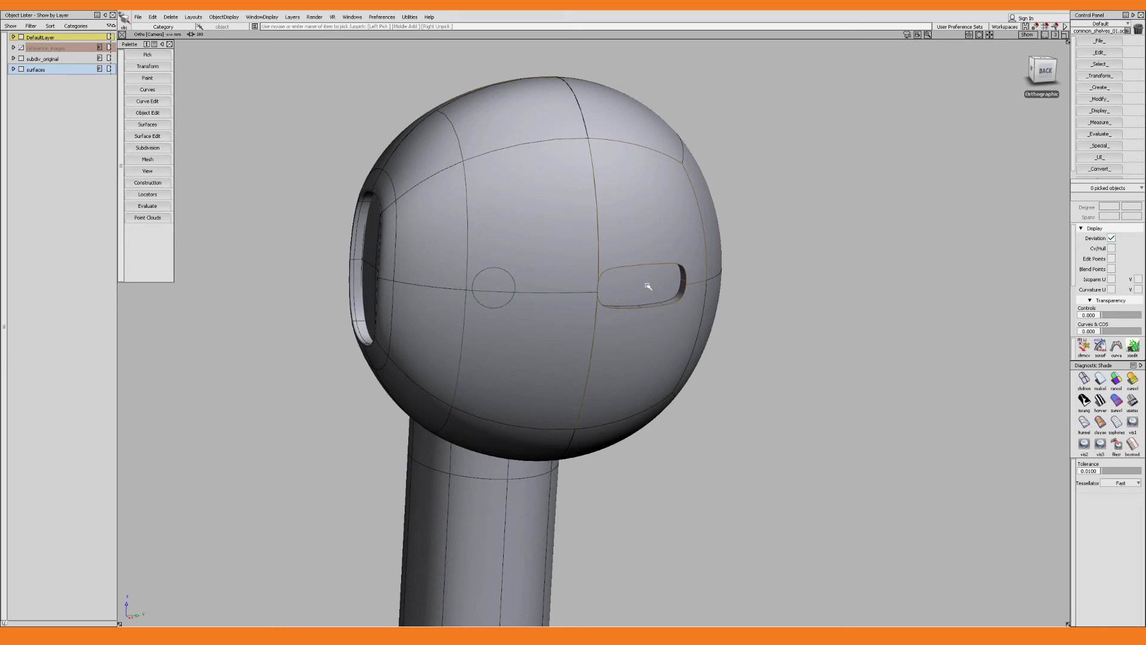
pyautogui.click(739, 317)
pyautogui.scroll(5, 672, 319)
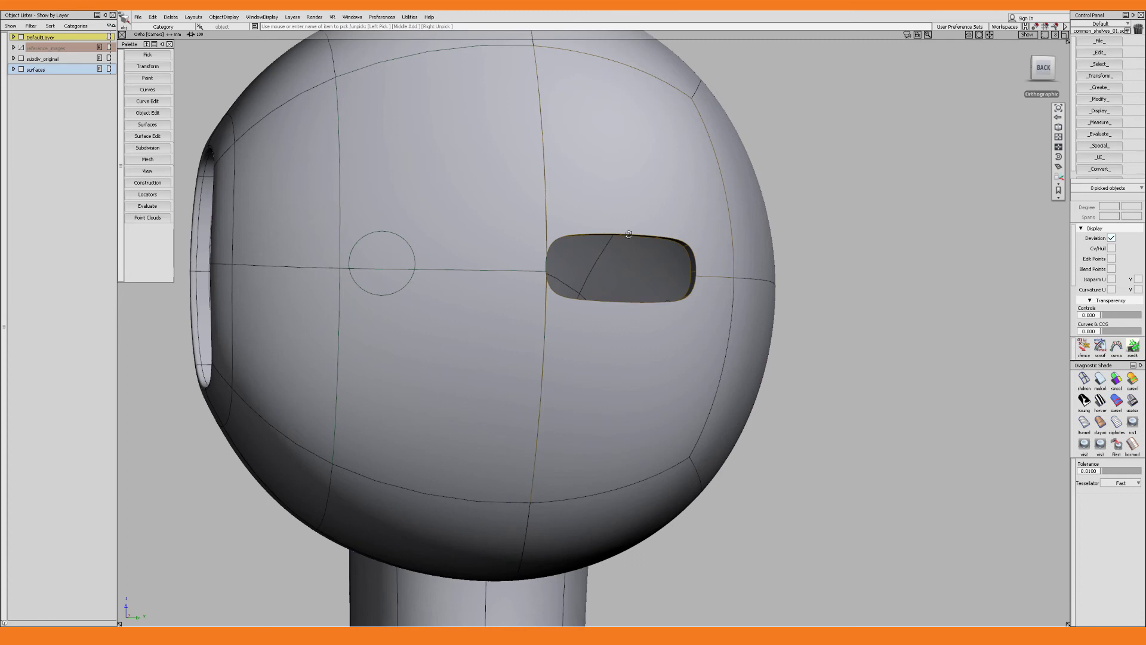
pyautogui.keyDown('alt'); pyautogui.keyDown('shift'); pyautogui.moveTo(629, 234); pyautogui.dragTo(703, 320); pyautogui.keyUp('shift'); pyautogui.keyUp('alt')
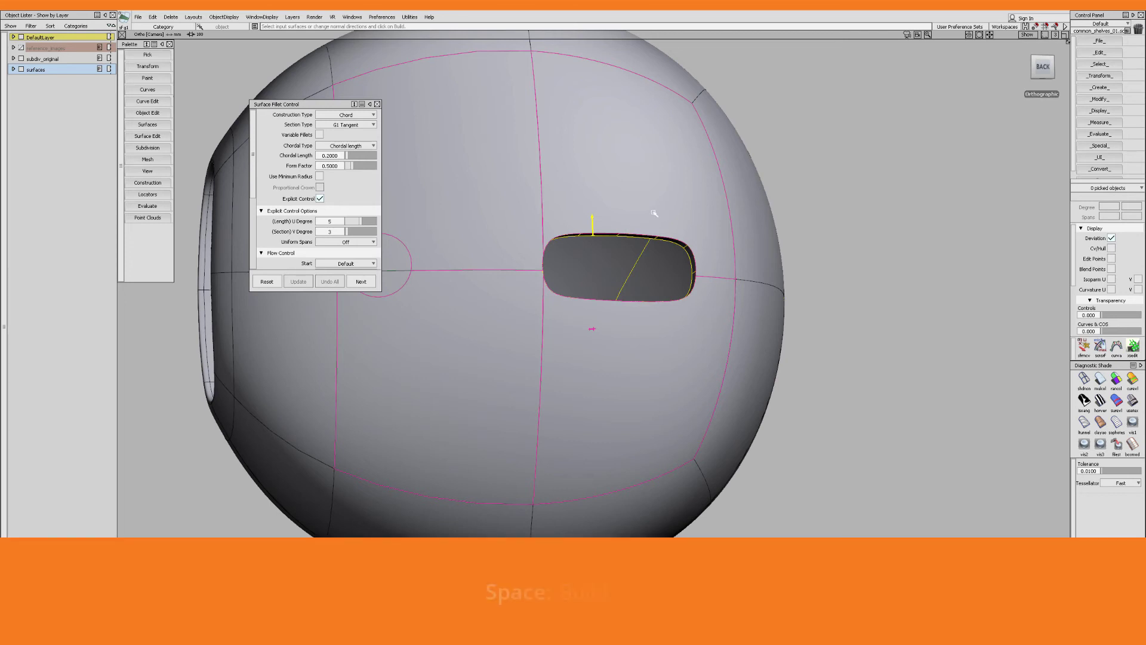
pyautogui.press('space')
pyautogui.keyDown('alt'); pyautogui.keyDown('shift'); pyautogui.moveTo(639, 308); pyautogui.dragTo(670, 332); pyautogui.keyUp('shift'); pyautogui.keyUp('alt')
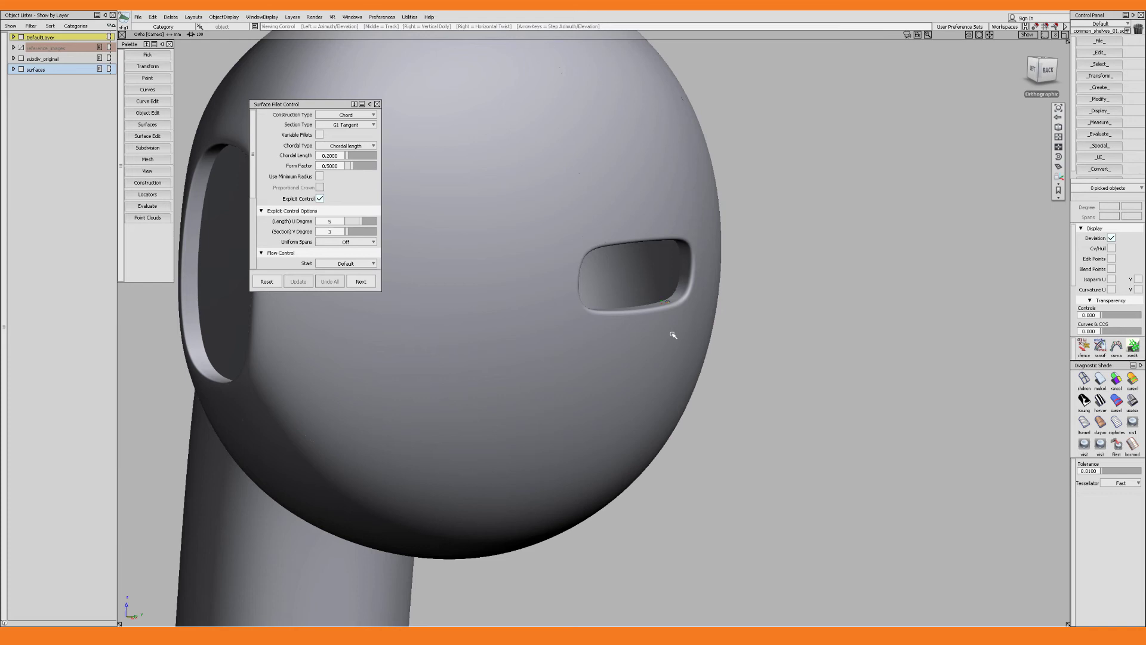
pyautogui.keyDown('alt'); pyautogui.keyDown('shift'); pyautogui.moveTo(673, 335); pyautogui.dragTo(583, 274, button='right'); pyautogui.keyUp('shift'); pyautogui.keyUp('alt')
pyautogui.click(361, 281)
# Fillet the edges of the upper grille slot on the front and the small round hole in the stem.
pyautogui.keyDown('alt'); pyautogui.keyDown('shift'); pyautogui.moveTo(477, 286); pyautogui.dragTo(645, 275); pyautogui.keyUp('shift'); pyautogui.keyUp('alt')
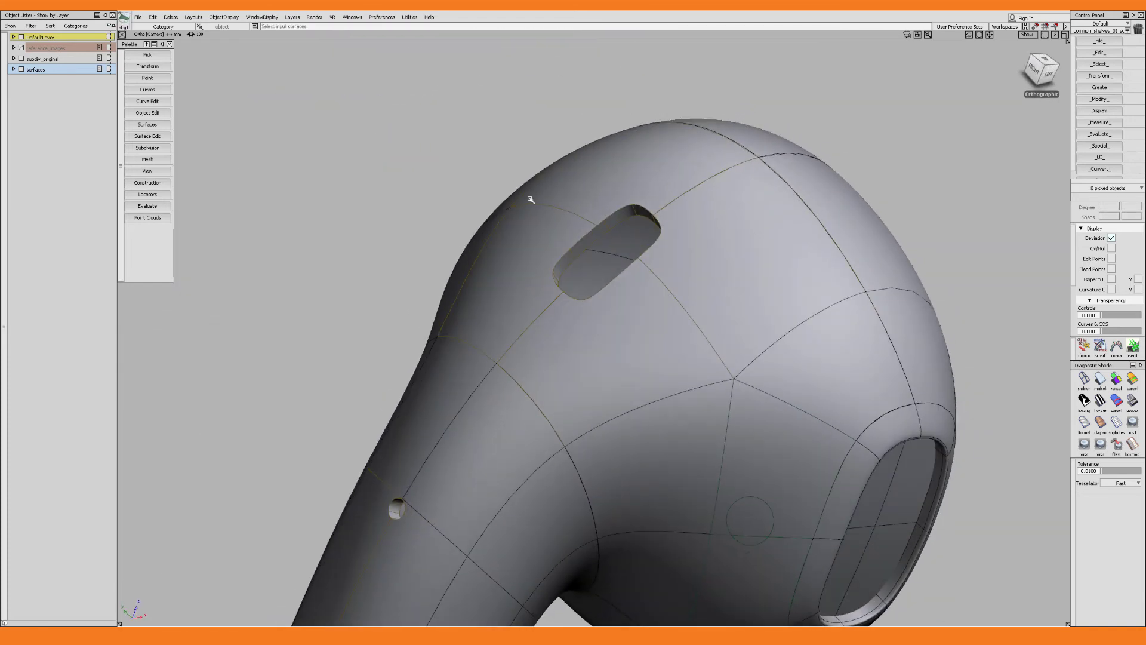
pyautogui.moveTo(525, 194); pyautogui.dragTo(667, 307)
pyautogui.click(361, 281)
pyautogui.keyDown('alt'); pyautogui.keyDown('shift'); pyautogui.moveTo(418, 477); pyautogui.dragTo(570, 326, button='middle'); pyautogui.keyUp('shift'); pyautogui.keyUp('alt')
pyautogui.keyDown('alt'); pyautogui.keyDown('shift'); pyautogui.moveTo(570, 326); pyautogui.dragTo(624, 335, button='right'); pyautogui.keyUp('shift'); pyautogui.keyUp('alt')
pyautogui.moveTo(499, 332); pyautogui.dragTo(564, 399)
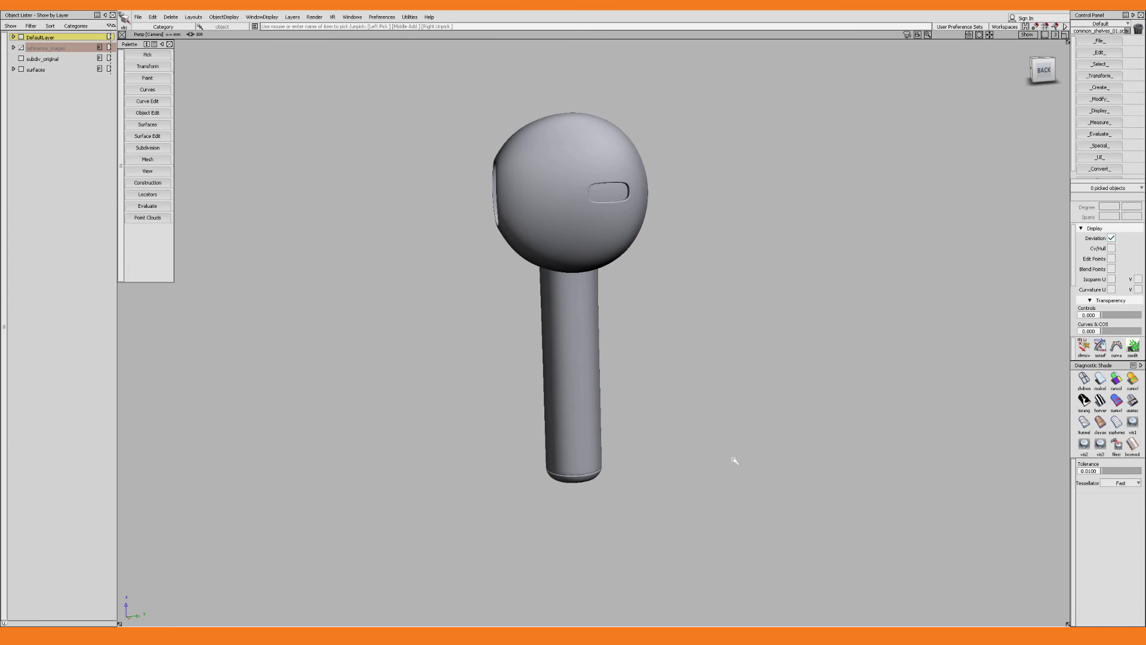
# Select the complete earbud and delete its construction history.
pyautogui.hotkey('alt', 'm')
pyautogui.moveTo(731, 80); pyautogui.dragTo(399, 493)
pyautogui.hotkey('ctrl', 'h')
pyautogui.press('Return')
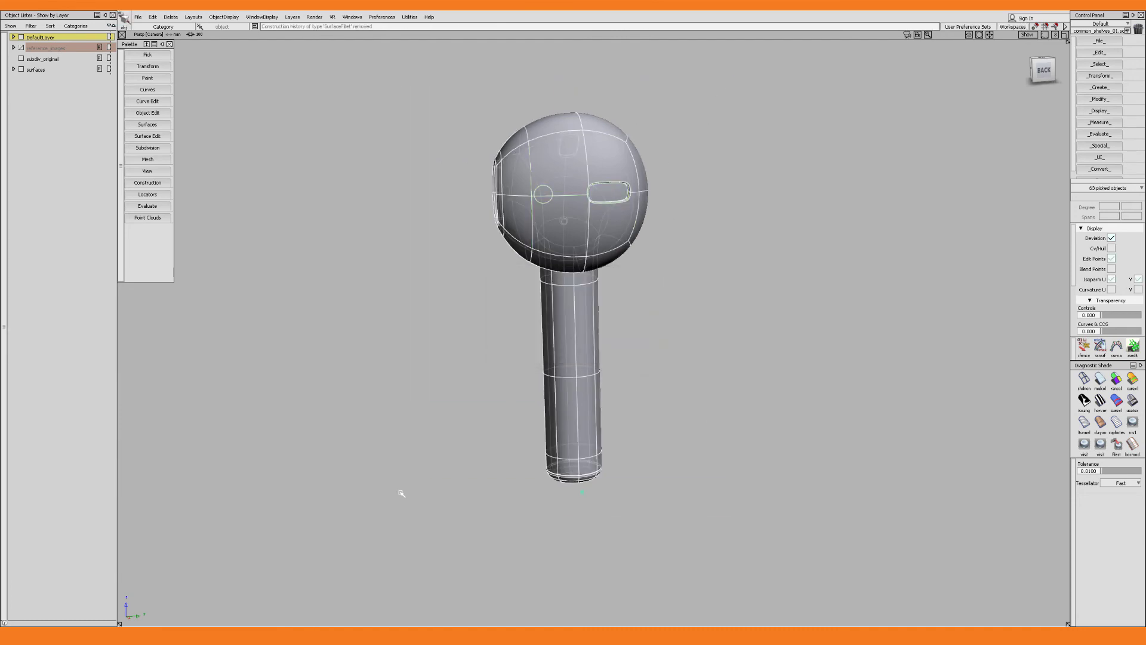
# Create a layer named airpods_completed and assign the selected earbud geometry to it.
pyautogui.hotkey('ctrl', 'l')
pyautogui.doubleClick(32, 80)
pyautogui.write('airpods_compl')
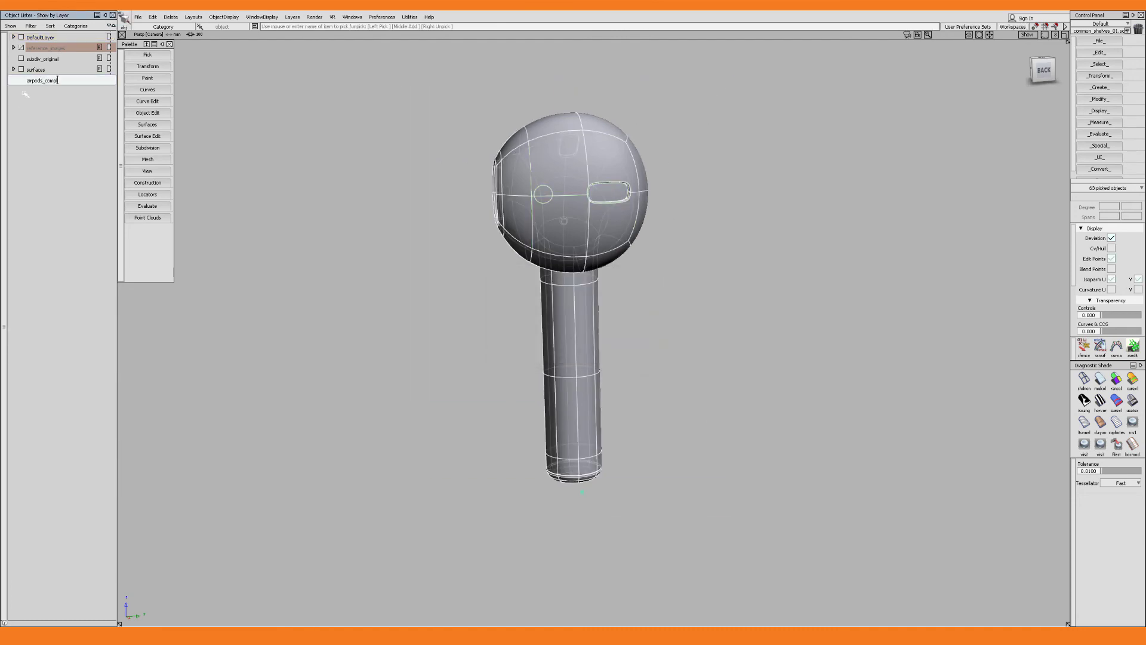
pyautogui.write('eted')
pyautogui.press('Return')
pyautogui.rightClick(30, 82)
pyautogui.click(51, 103)
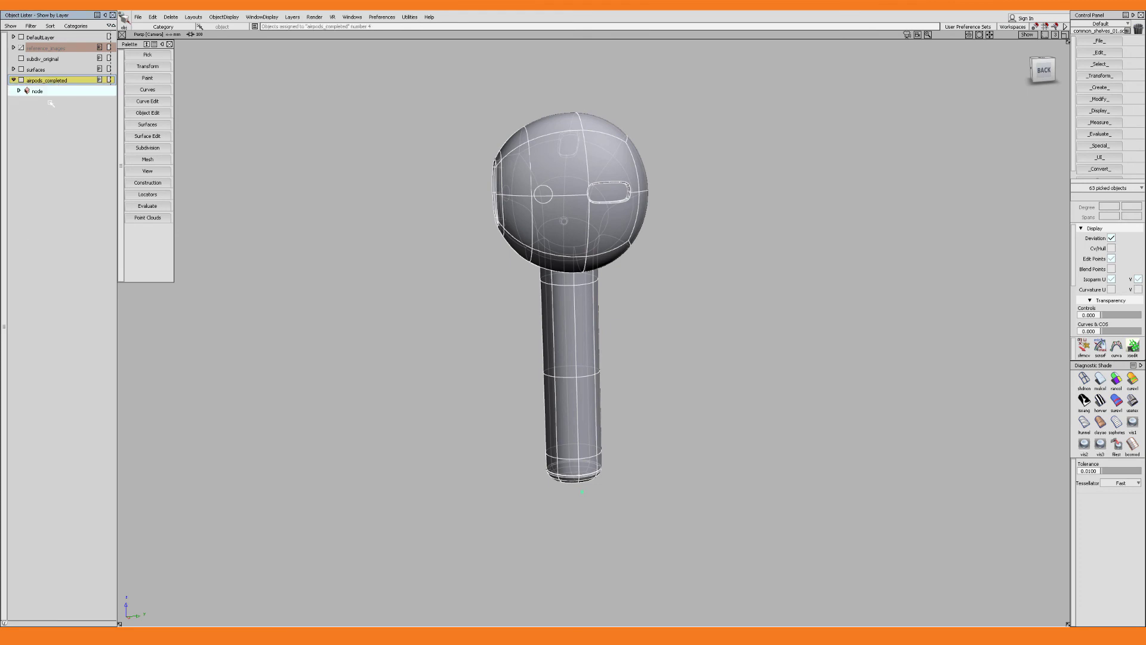
# With the grid shown, move the whole earbud along negative X away from the origin and place its pivot at the origin.
pyautogui.click(417, 215)
pyautogui.keyDown('alt'); pyautogui.keyDown('shift'); pyautogui.moveTo(567, 256); pyautogui.dragTo(576, 269); pyautogui.keyUp('shift'); pyautogui.keyUp('alt')
pyautogui.keyDown('alt'); pyautogui.keyDown('shift'); pyautogui.moveTo(576, 268); pyautogui.dragTo(589, 316, button='right'); pyautogui.keyUp('shift'); pyautogui.keyUp('alt')
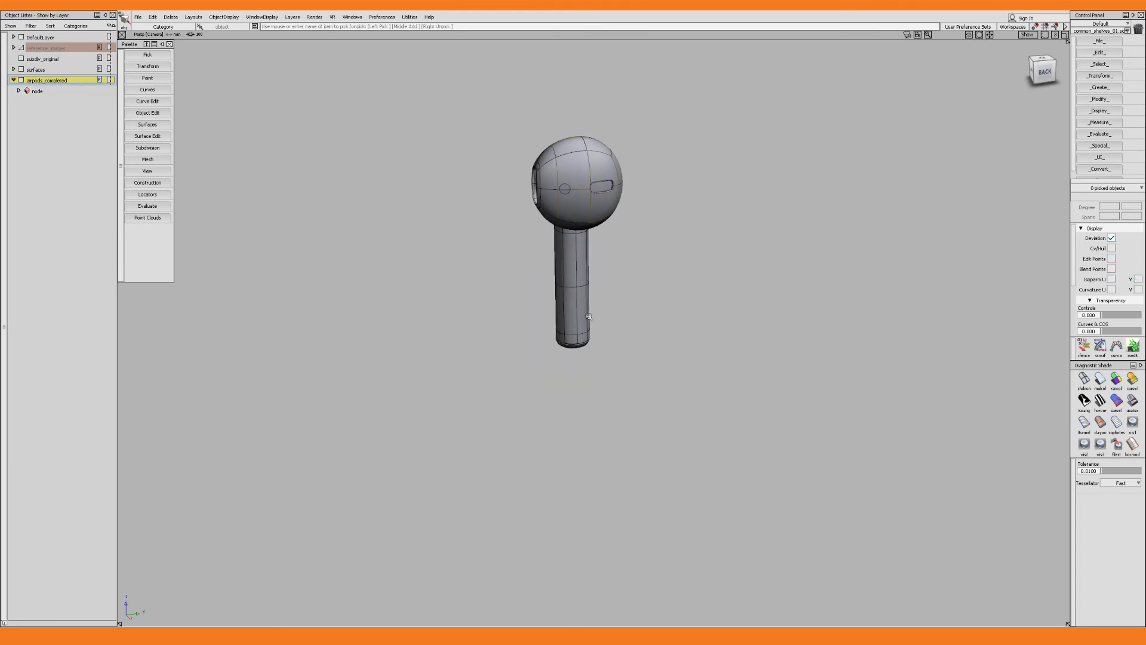
pyautogui.keyDown('alt'); pyautogui.keyDown('shift'); pyautogui.moveTo(589, 316); pyautogui.dragTo(593, 313); pyautogui.keyUp('shift'); pyautogui.keyUp('alt')
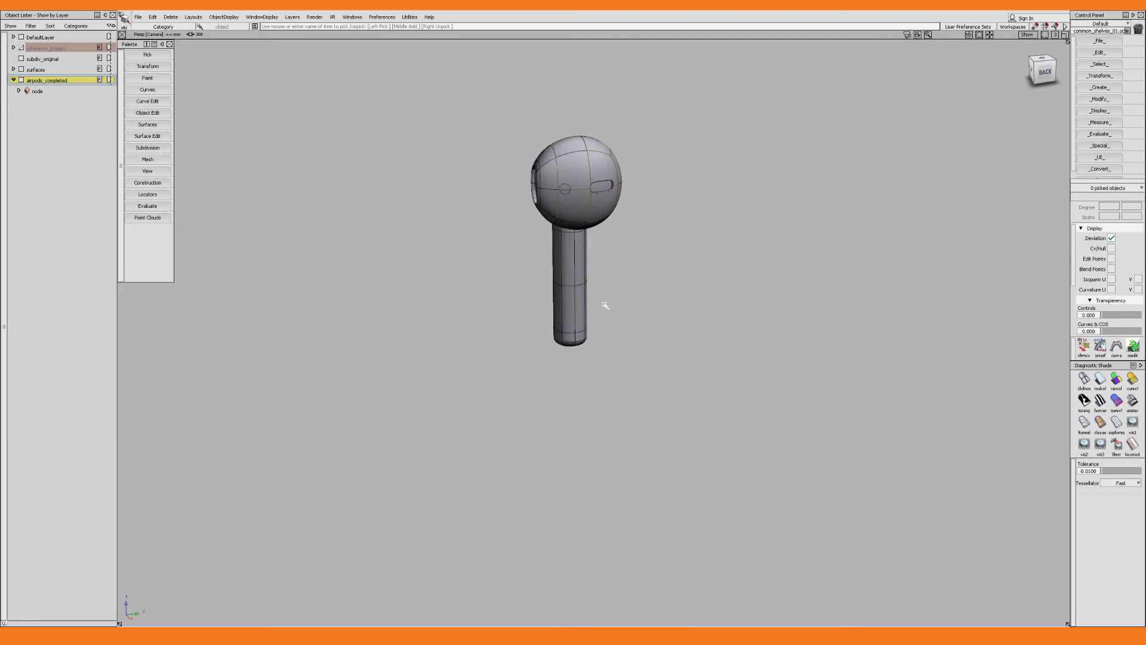
pyautogui.hotkey('ctrl', 'g')
pyautogui.moveTo(664, 100); pyautogui.dragTo(511, 344)
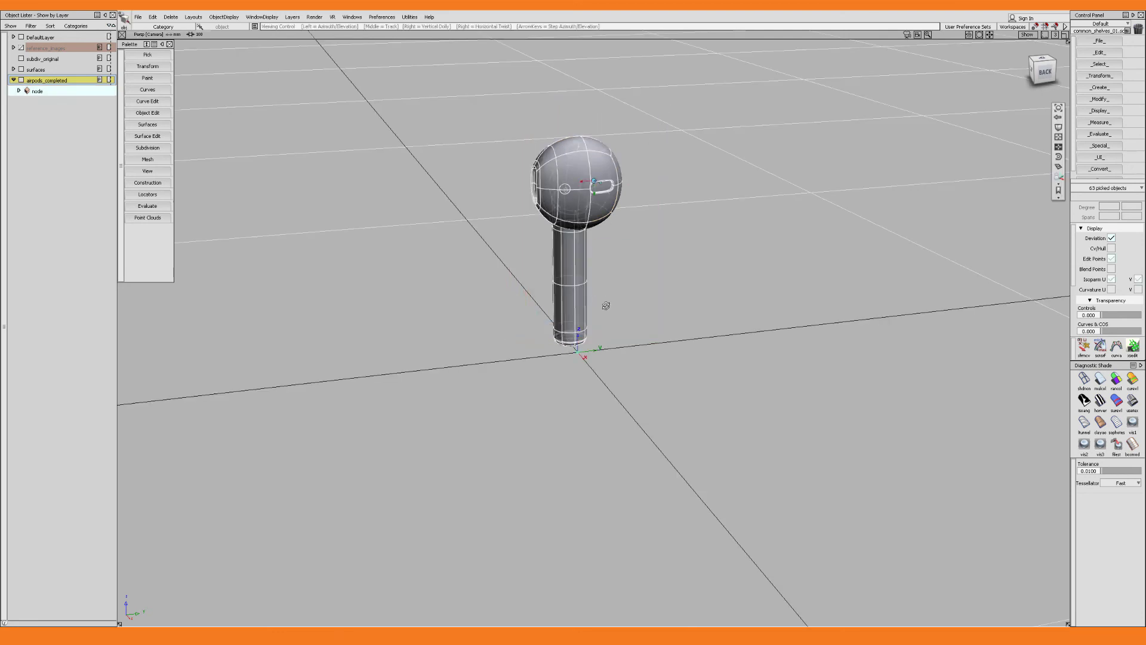
pyautogui.keyDown('alt'); pyautogui.keyDown('shift'); pyautogui.moveTo(606, 304); pyautogui.dragTo(624, 389); pyautogui.keyUp('shift'); pyautogui.keyUp('alt')
pyautogui.keyDown('ctrl'); pyautogui.keyDown('shift'); pyautogui.moveTo(614, 376); pyautogui.dragTo(526, 286, button='middle'); pyautogui.keyUp('shift'); pyautogui.keyUp('ctrl')
pyautogui.moveTo(621, 303); pyautogui.dragTo(596, 321)
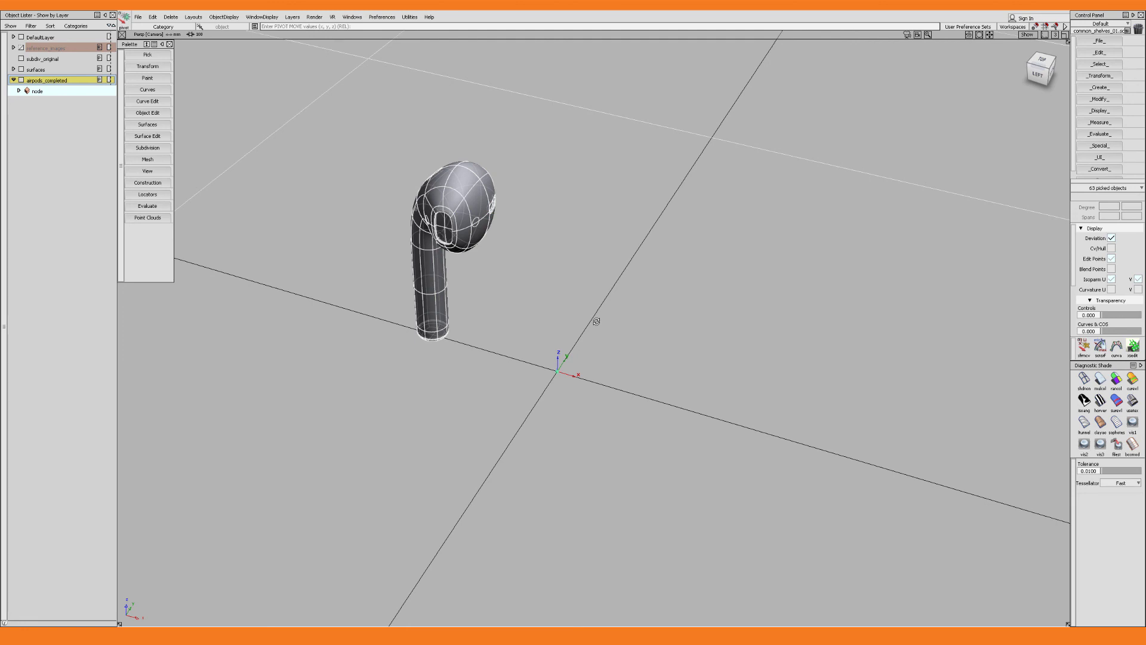
# Duplicate the earbud in place and mirror the copy across the origin with scale values -1 1 1.
pyautogui.hotkey('ctrl', 'c')
pyautogui.hotkey('ctrl', 'v')
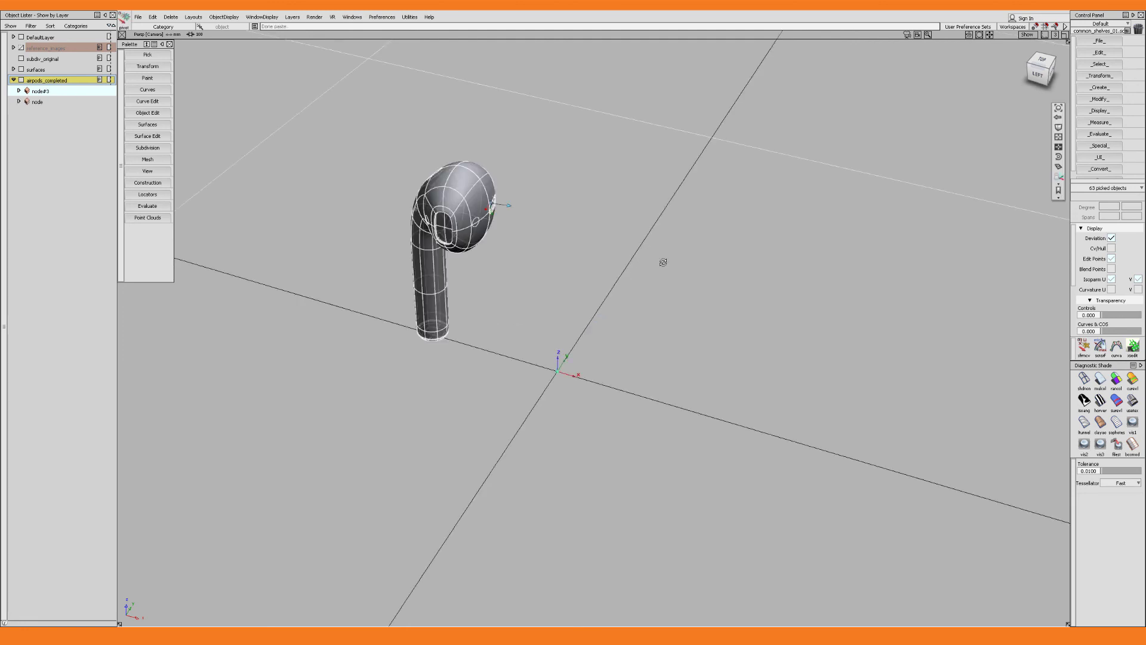
pyautogui.click(1041, 60)
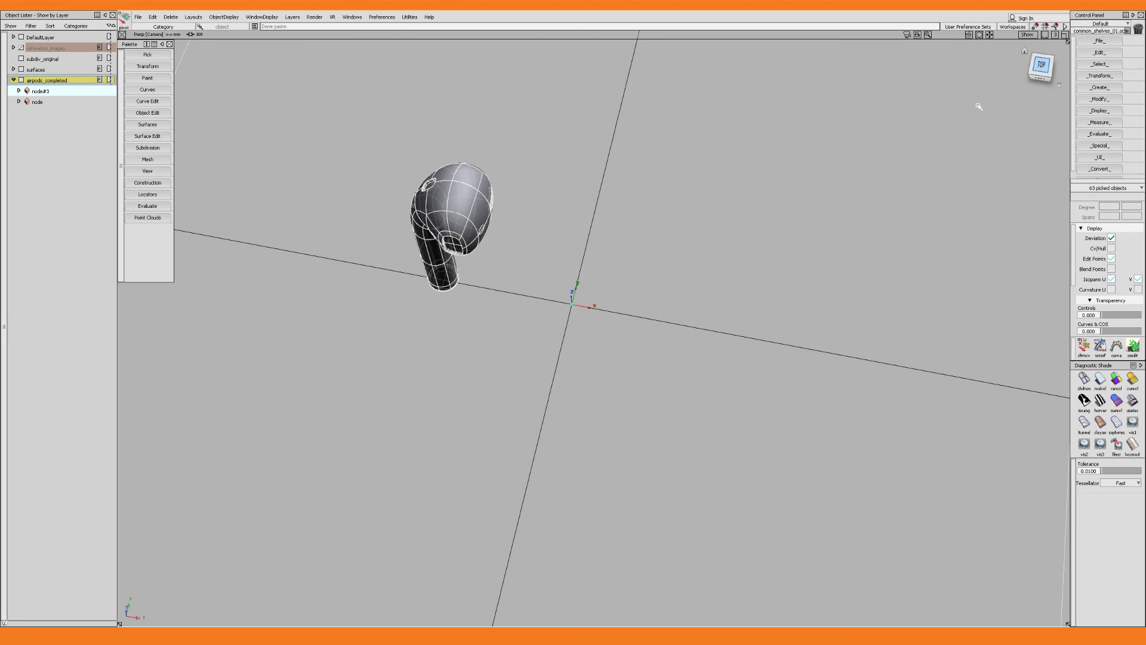
pyautogui.keyDown('alt'); pyautogui.keyDown('shift'); pyautogui.moveTo(702, 213); pyautogui.dragTo(698, 271, button='middle'); pyautogui.keyUp('shift'); pyautogui.keyUp('alt')
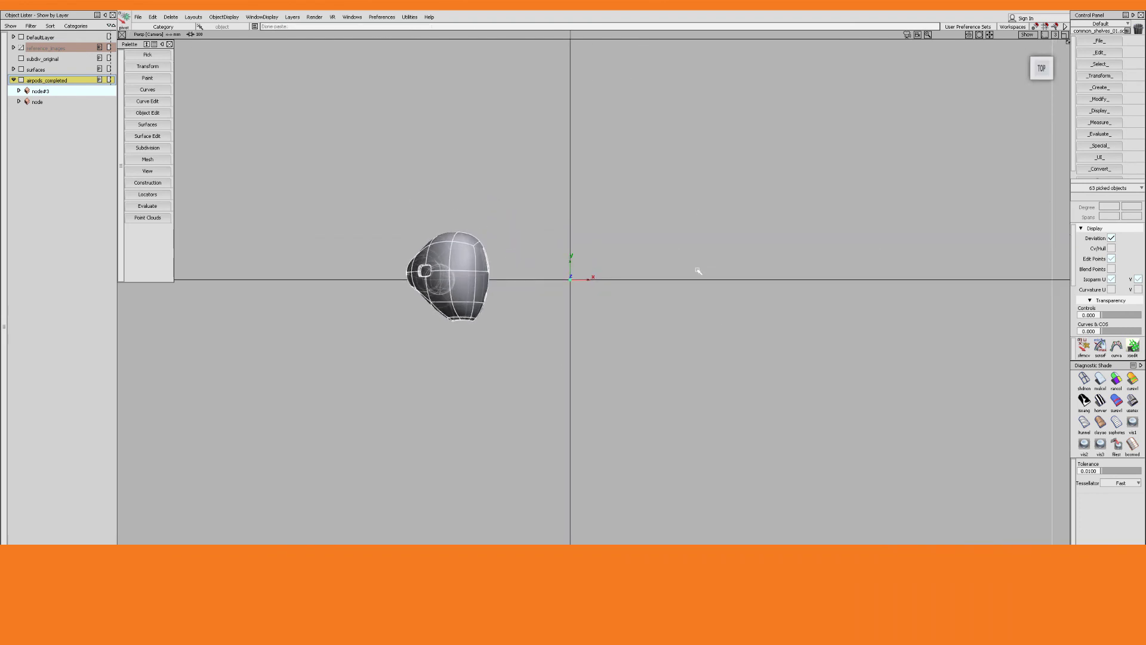
pyautogui.press('Tab')
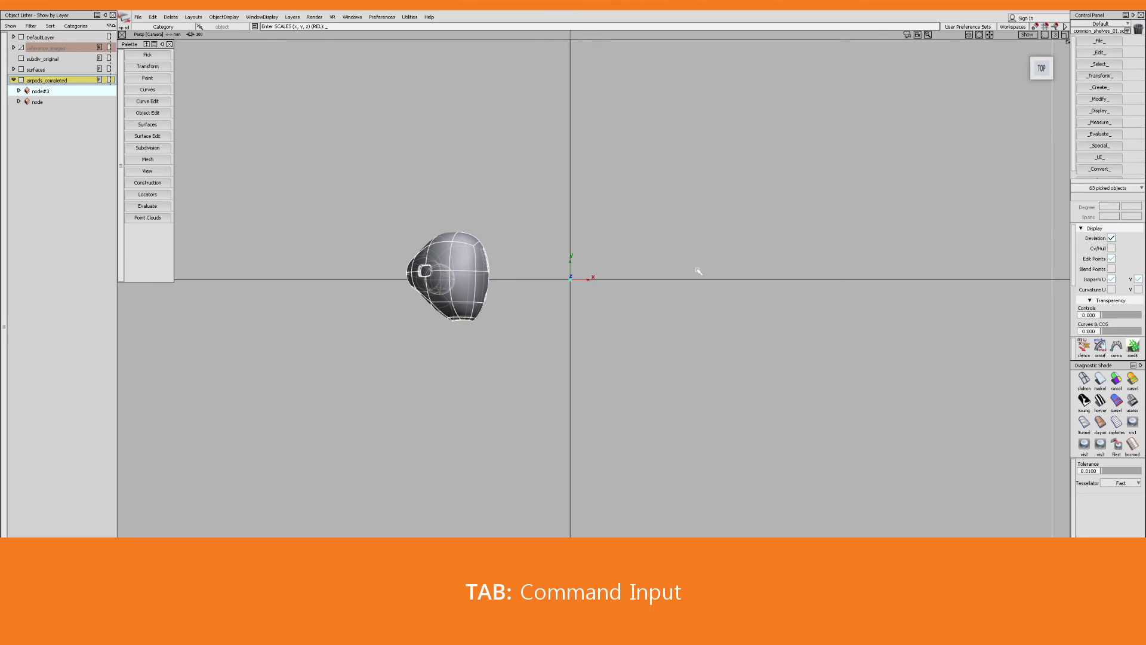
pyautogui.write('-1 1 1')
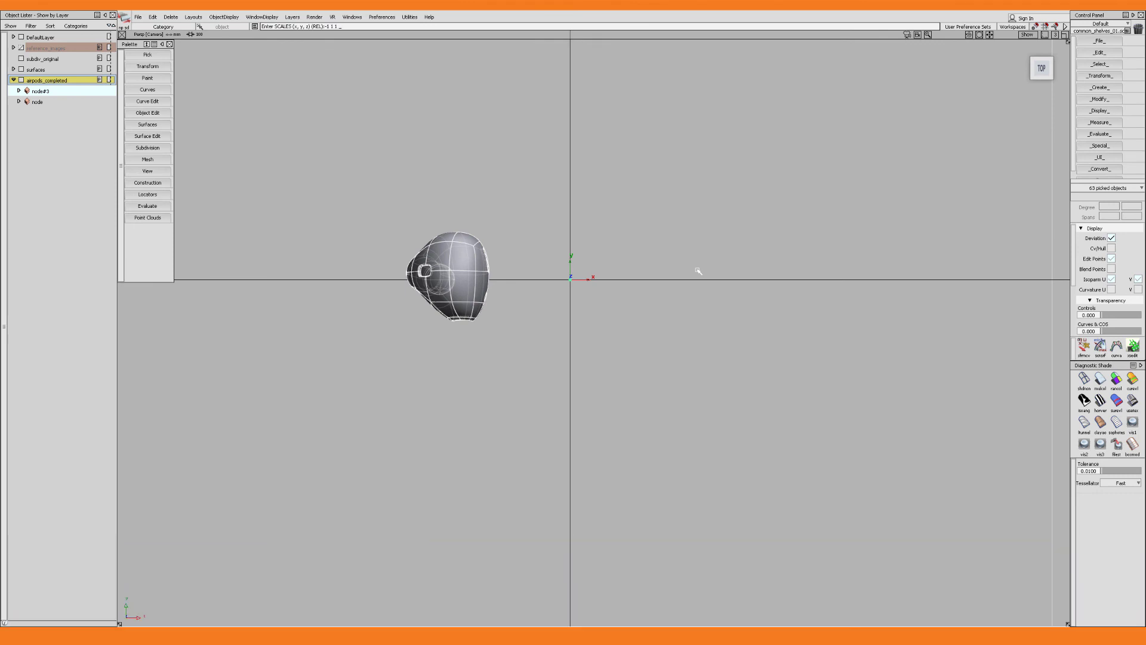
pyautogui.press('Return')
# Hide the grid and inspect the shaded pair of earbuds from several angles.
pyautogui.keyDown('alt'); pyautogui.keyDown('shift'); pyautogui.moveTo(689, 338); pyautogui.dragTo(695, 119); pyautogui.keyUp('shift'); pyautogui.keyUp('alt')
pyautogui.keyDown('ctrl'); pyautogui.keyDown('shift'); pyautogui.moveTo(695, 209); pyautogui.dragTo(697, 298); pyautogui.keyUp('shift'); pyautogui.keyUp('ctrl')
pyautogui.keyDown('ctrl'); pyautogui.keyDown('shift'); pyautogui.moveTo(697, 316); pyautogui.dragTo(709, 256, button='right'); pyautogui.keyUp('shift'); pyautogui.keyUp('ctrl')
pyautogui.keyDown('alt'); pyautogui.keyDown('shift'); pyautogui.moveTo(764, 212); pyautogui.dragTo(627, 341); pyautogui.keyUp('shift'); pyautogui.keyUp('alt')
pyautogui.scroll(-5, 630, 342)
pyautogui.keyDown('ctrl'); pyautogui.keyDown('shift'); pyautogui.moveTo(632, 342); pyautogui.dragTo(621, 322, button='right'); pyautogui.keyUp('shift'); pyautogui.keyUp('ctrl')
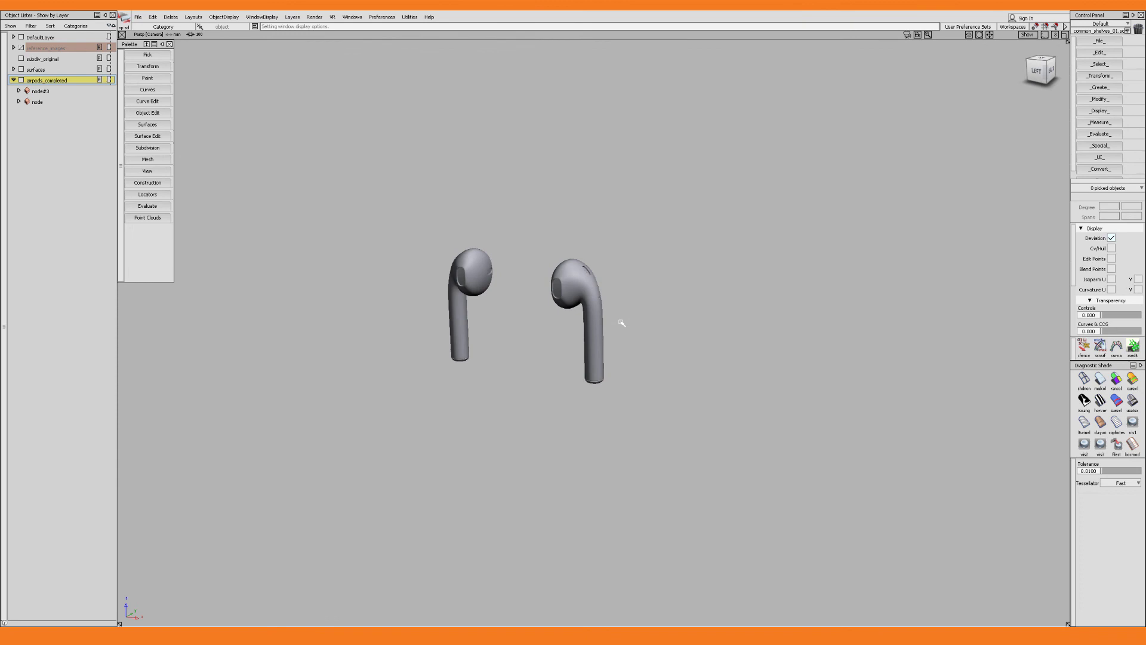
pyautogui.keyDown('alt'); pyautogui.keyDown('shift'); pyautogui.moveTo(640, 279); pyautogui.dragTo(522, 386); pyautogui.keyUp('shift'); pyautogui.keyUp('alt')
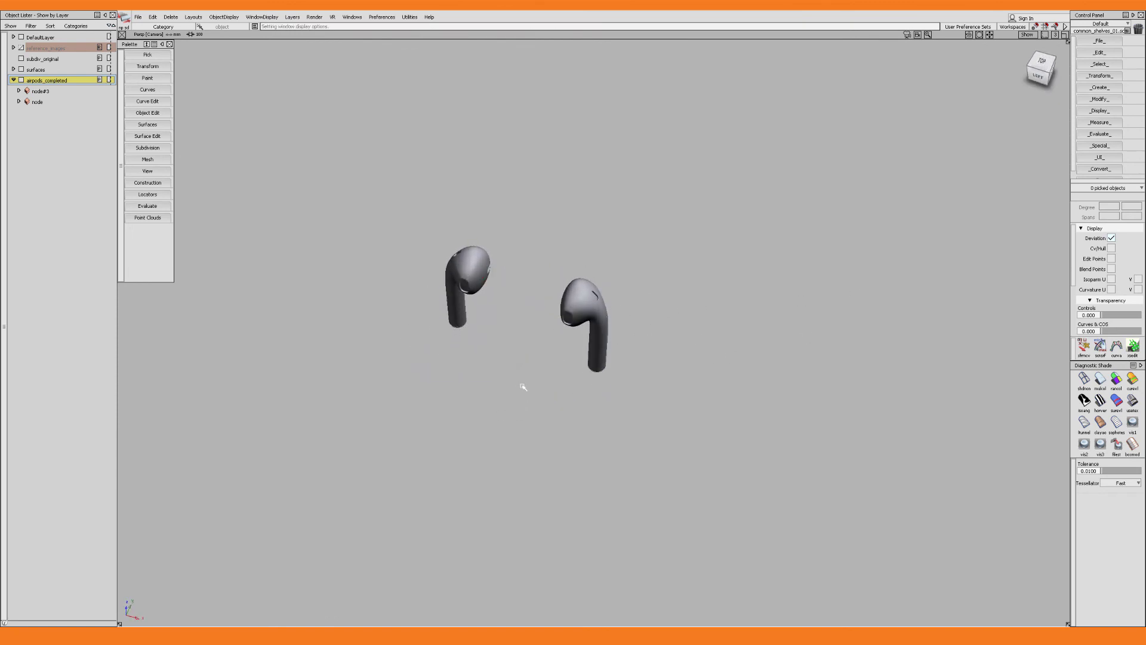
# Move the mirrored earbud along X closer to the original and shift it along Y beside it.
pyautogui.moveTo(544, 262); pyautogui.dragTo(657, 397)
pyautogui.keyDown('ctrl'); pyautogui.keyDown('shift'); pyautogui.moveTo(657, 396); pyautogui.dragTo(657, 370, button='middle'); pyautogui.keyUp('shift'); pyautogui.keyUp('ctrl')
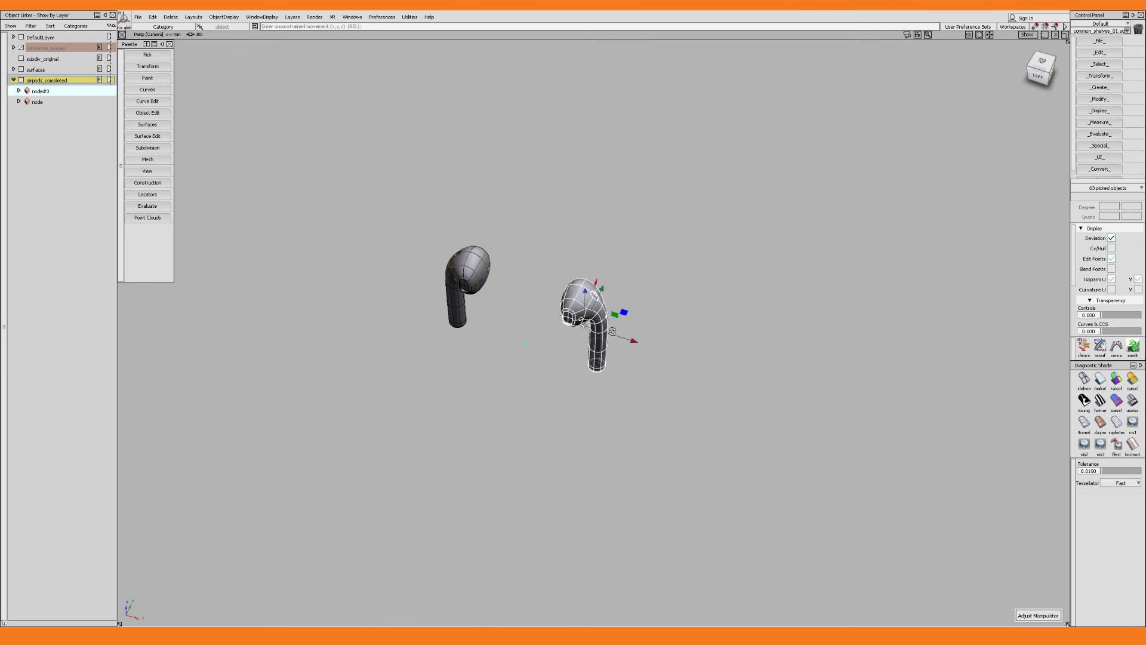
pyautogui.moveTo(634, 342); pyautogui.dragTo(559, 320)
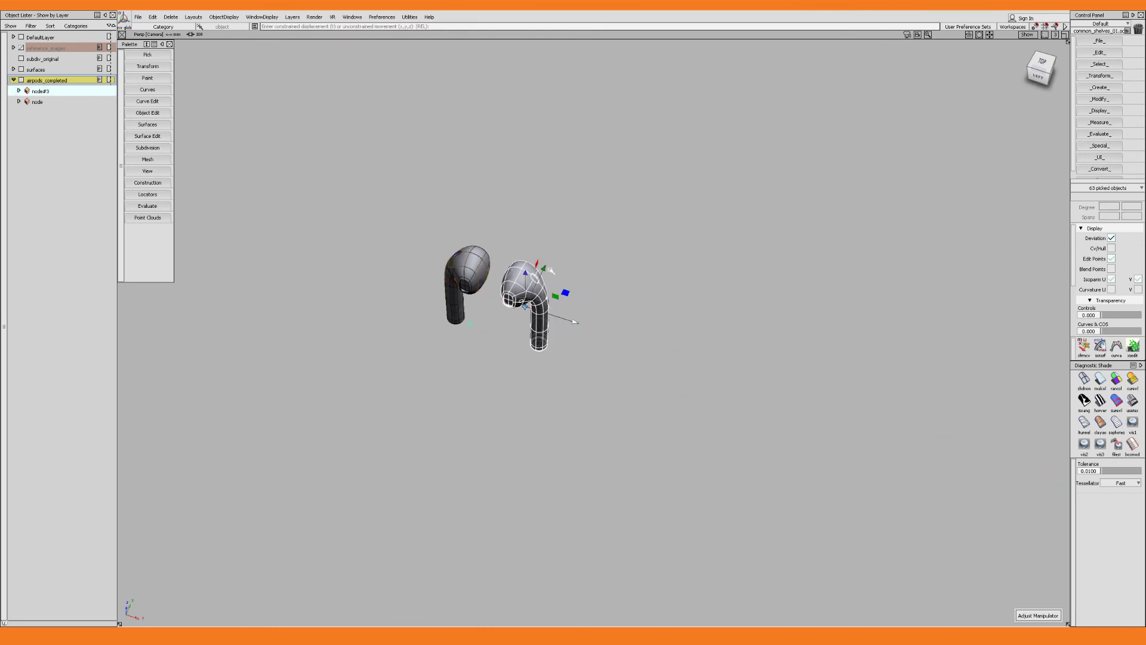
pyautogui.moveTo(550, 270); pyautogui.dragTo(569, 247)
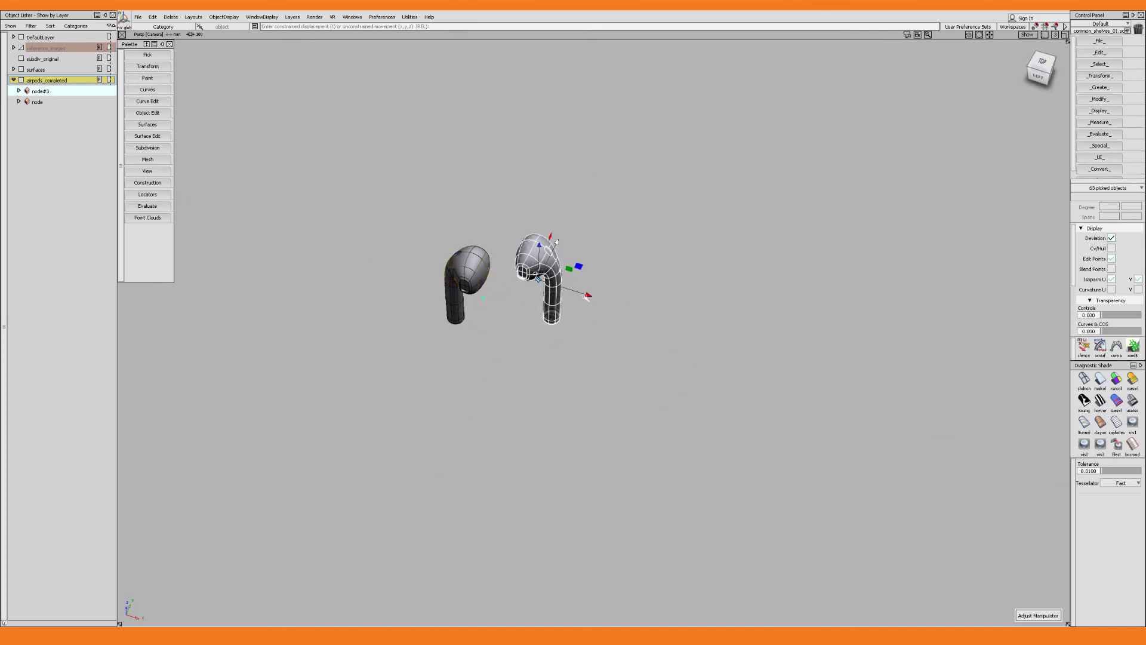
pyautogui.moveTo(586, 297); pyautogui.dragTo(568, 291)
# Fine-tune the mirrored earbud's spacing along X and display the pair shaded without surface edges.
pyautogui.keyDown('alt'); pyautogui.keyDown('shift'); pyautogui.moveTo(564, 373); pyautogui.dragTo(528, 324); pyautogui.keyUp('shift'); pyautogui.keyUp('alt')
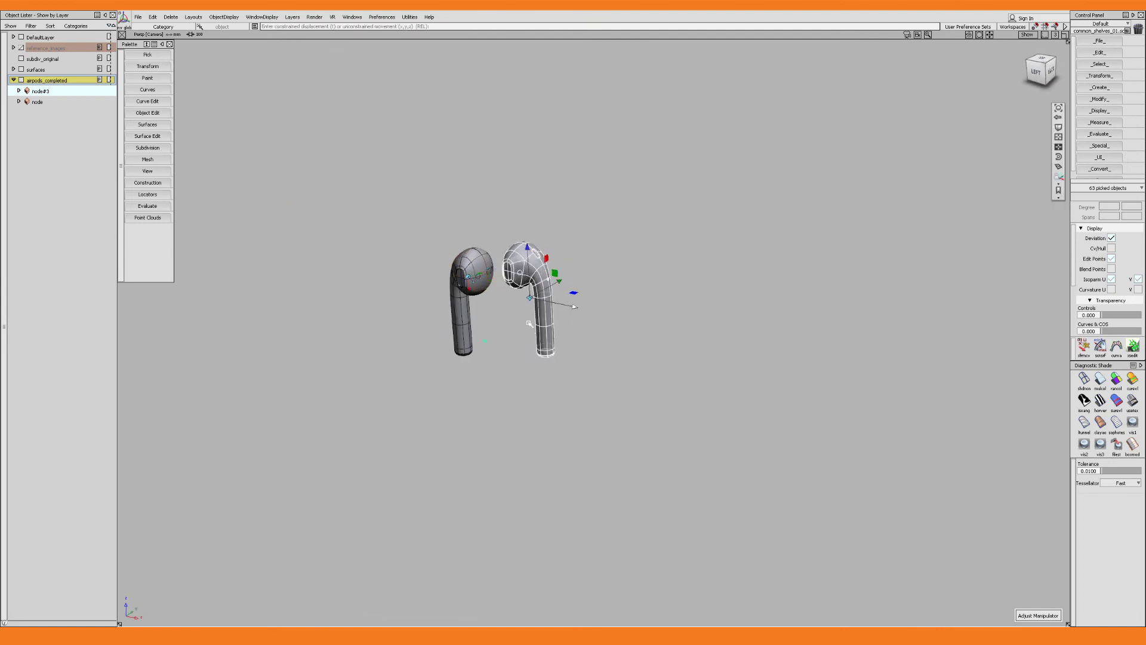
pyautogui.keyDown('alt'); pyautogui.keyDown('shift'); pyautogui.moveTo(529, 324); pyautogui.dragTo(588, 323, button='right'); pyautogui.keyUp('shift'); pyautogui.keyUp('alt')
pyautogui.keyDown('alt'); pyautogui.keyDown('shift'); pyautogui.moveTo(587, 322); pyautogui.dragTo(588, 338); pyautogui.keyUp('shift'); pyautogui.keyUp('alt')
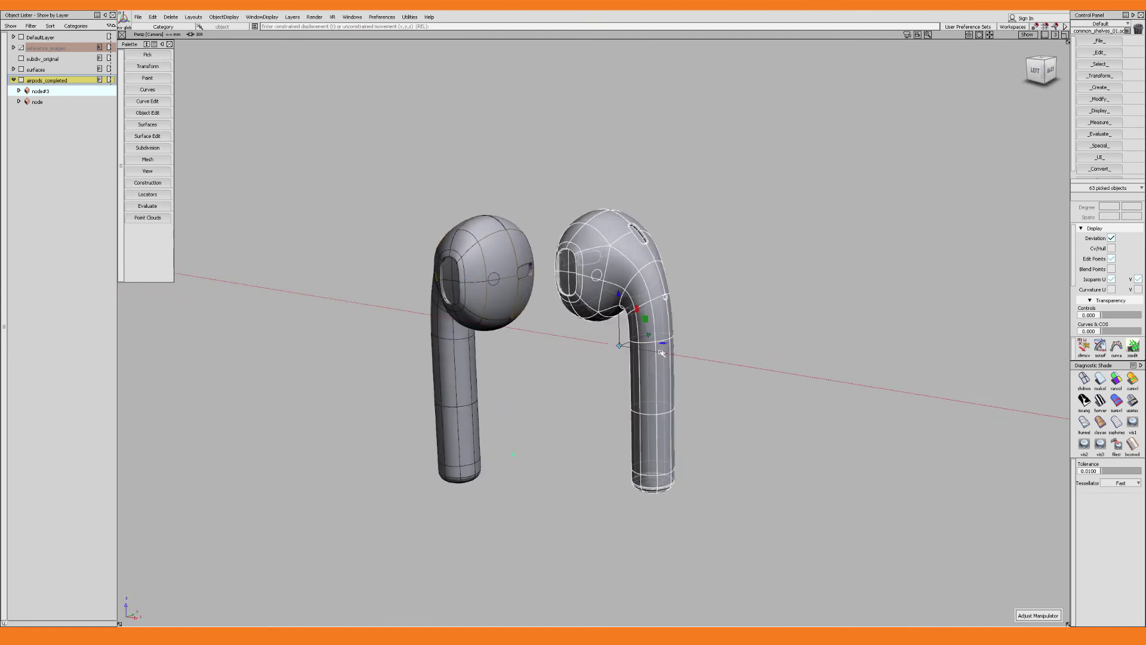
pyautogui.moveTo(661, 353); pyautogui.dragTo(704, 354)
pyautogui.moveTo(866, 386); pyautogui.dragTo(645, 348)
pyautogui.keyDown('alt'); pyautogui.keyDown('shift'); pyautogui.moveTo(687, 296); pyautogui.dragTo(663, 358); pyautogui.keyUp('shift'); pyautogui.keyUp('alt')
pyautogui.keyDown('alt'); pyautogui.keyDown('shift'); pyautogui.moveTo(664, 352); pyautogui.dragTo(648, 325); pyautogui.keyUp('shift'); pyautogui.keyUp('alt')
pyautogui.scroll(3, 648, 325)
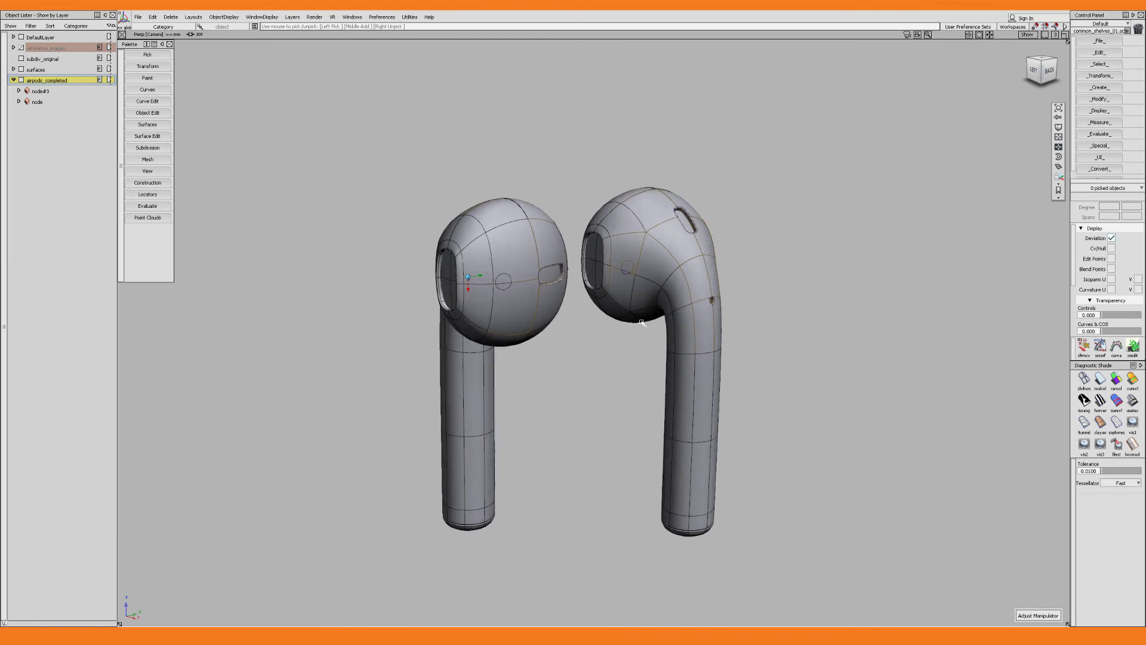
pyautogui.keyDown('alt'); pyautogui.keyDown('shift'); pyautogui.moveTo(686, 342); pyautogui.dragTo(682, 316, button='middle'); pyautogui.keyUp('shift'); pyautogui.keyUp('alt')
pyautogui.hotkey('alt', 'm')
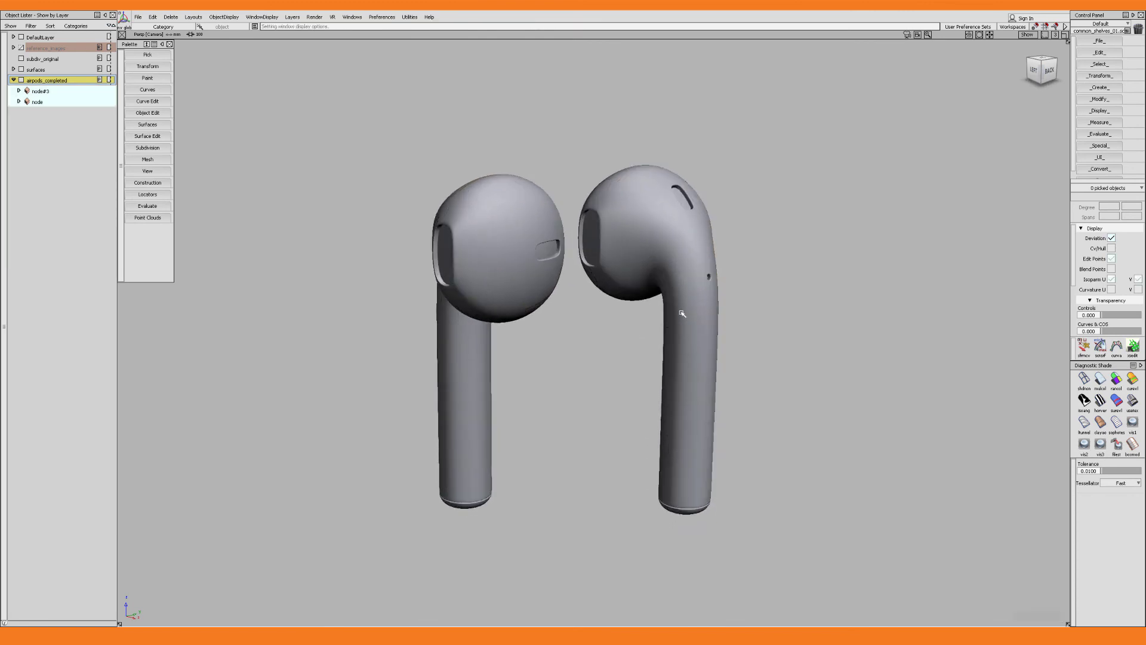